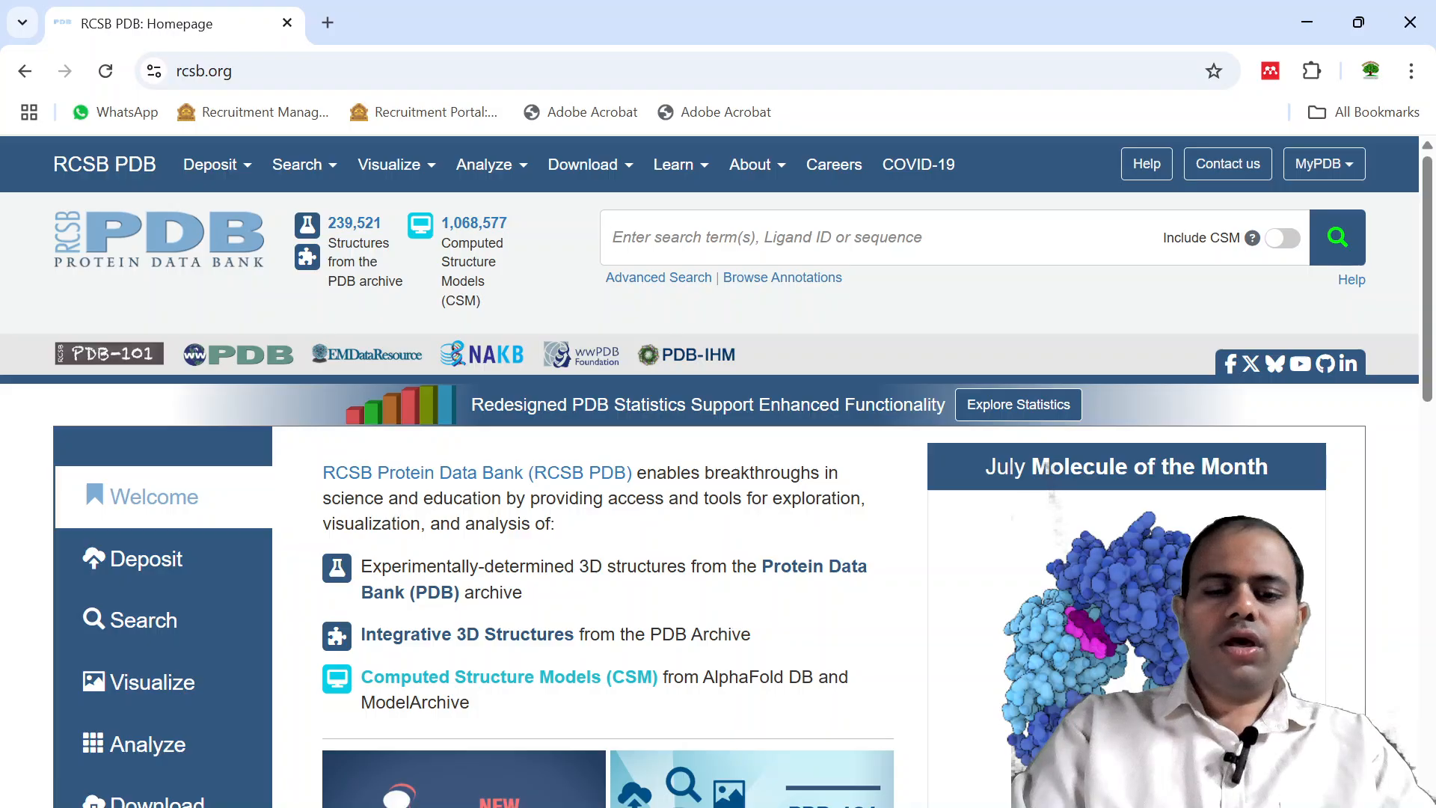
Search the Protein Data Bank for myoglobin.
type("my")
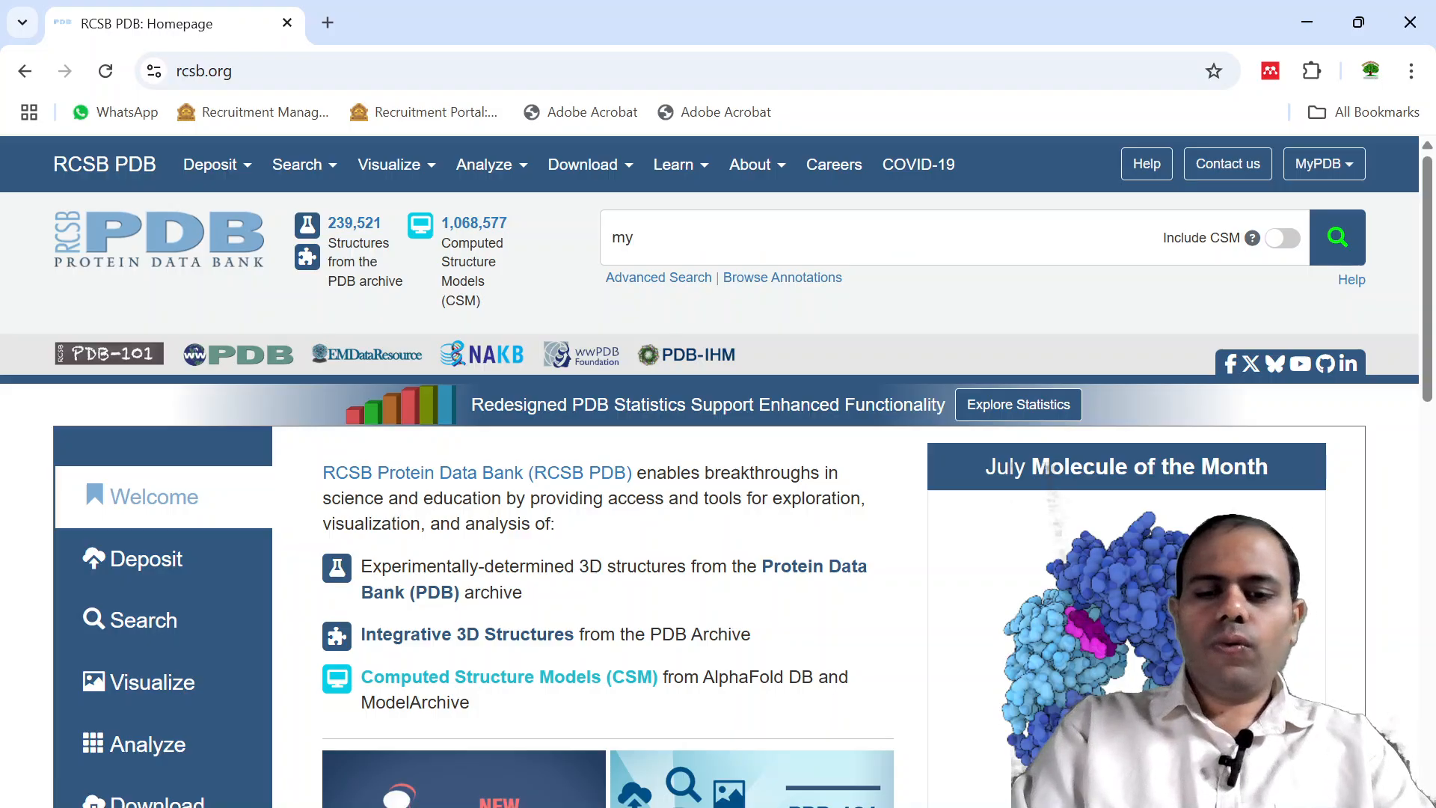
type("o")
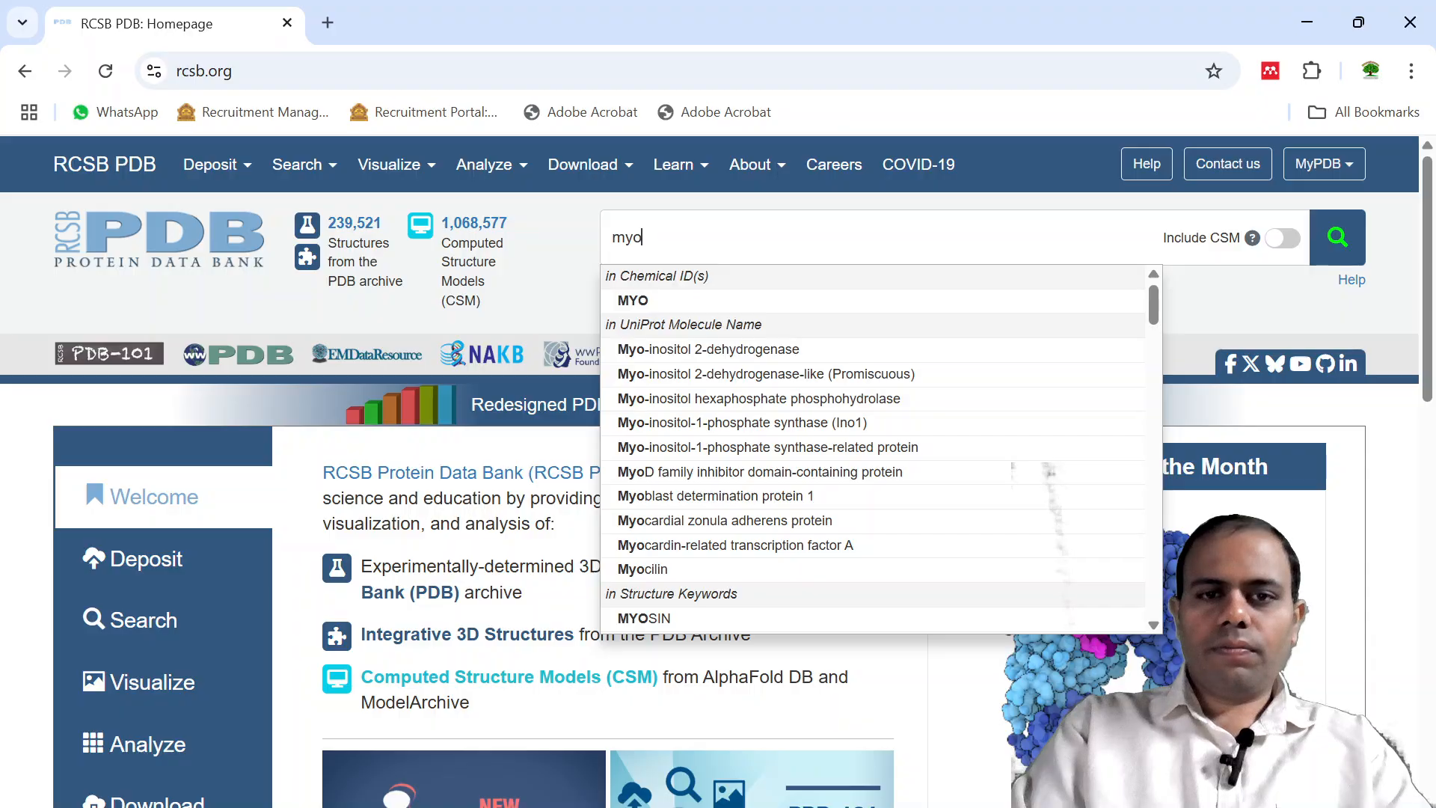
type("globin")
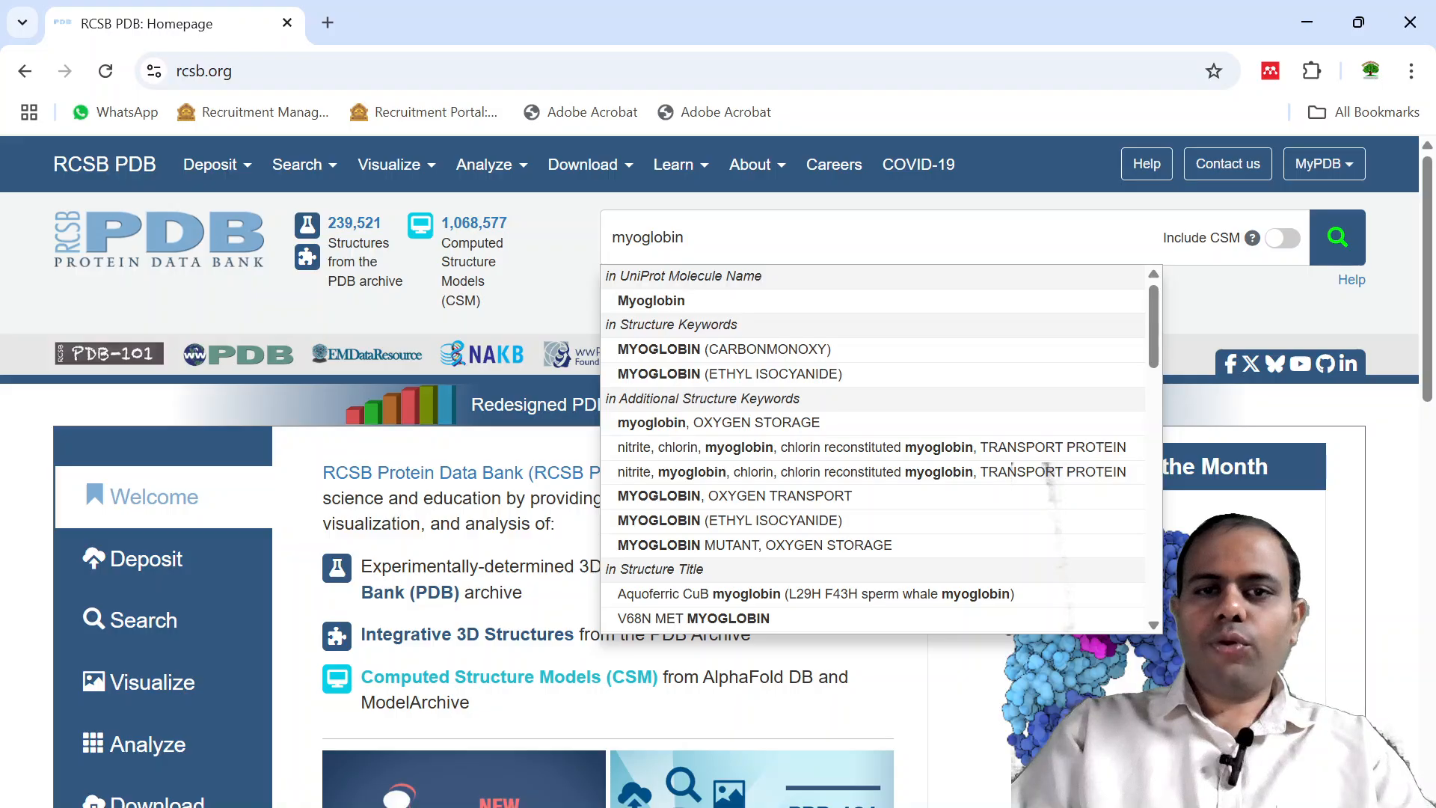
key("Return")
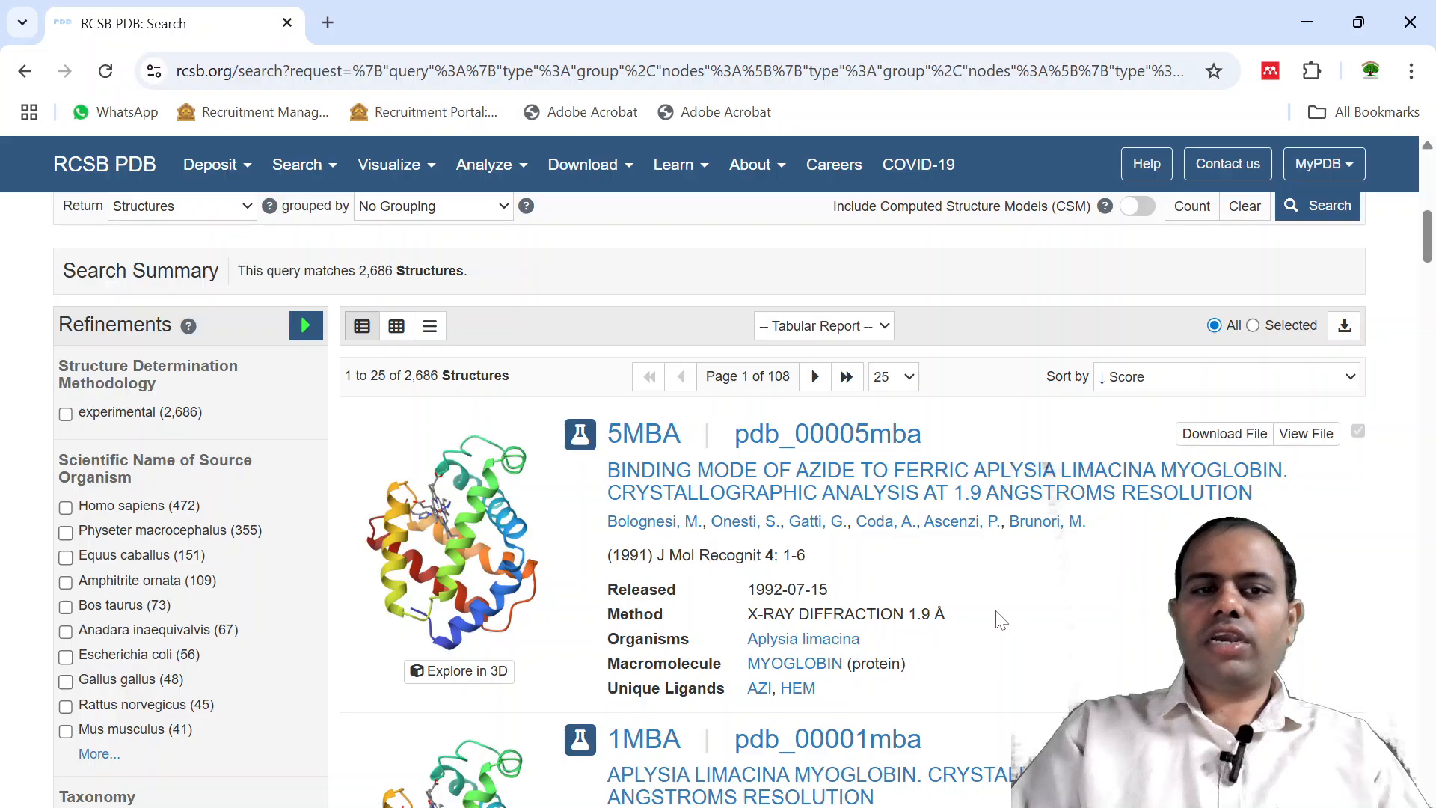
Look through the myoglobin search results and open the structure entry 5MBA.
scroll(1001, 620, "down", 2)
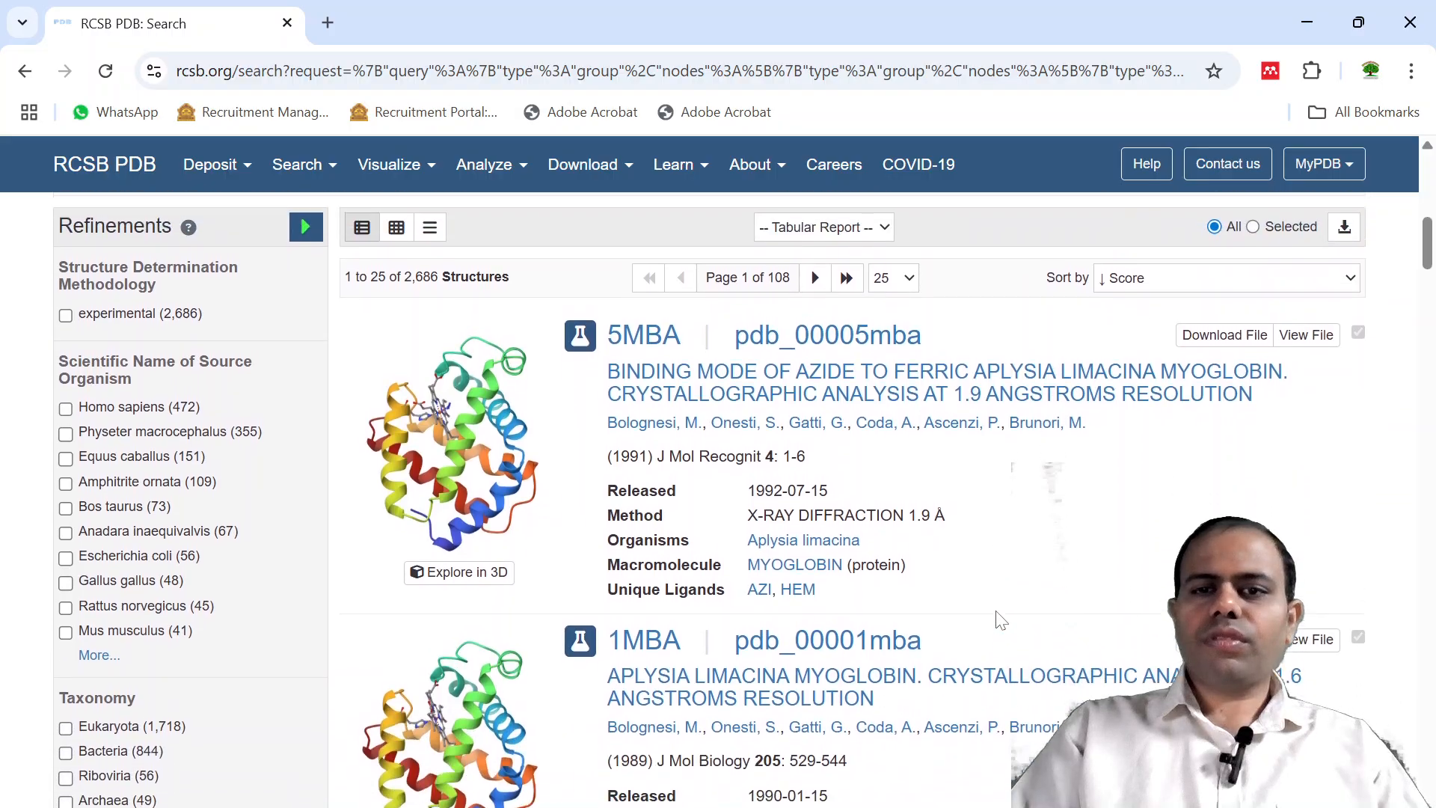
scroll(1001, 620, "down", 9)
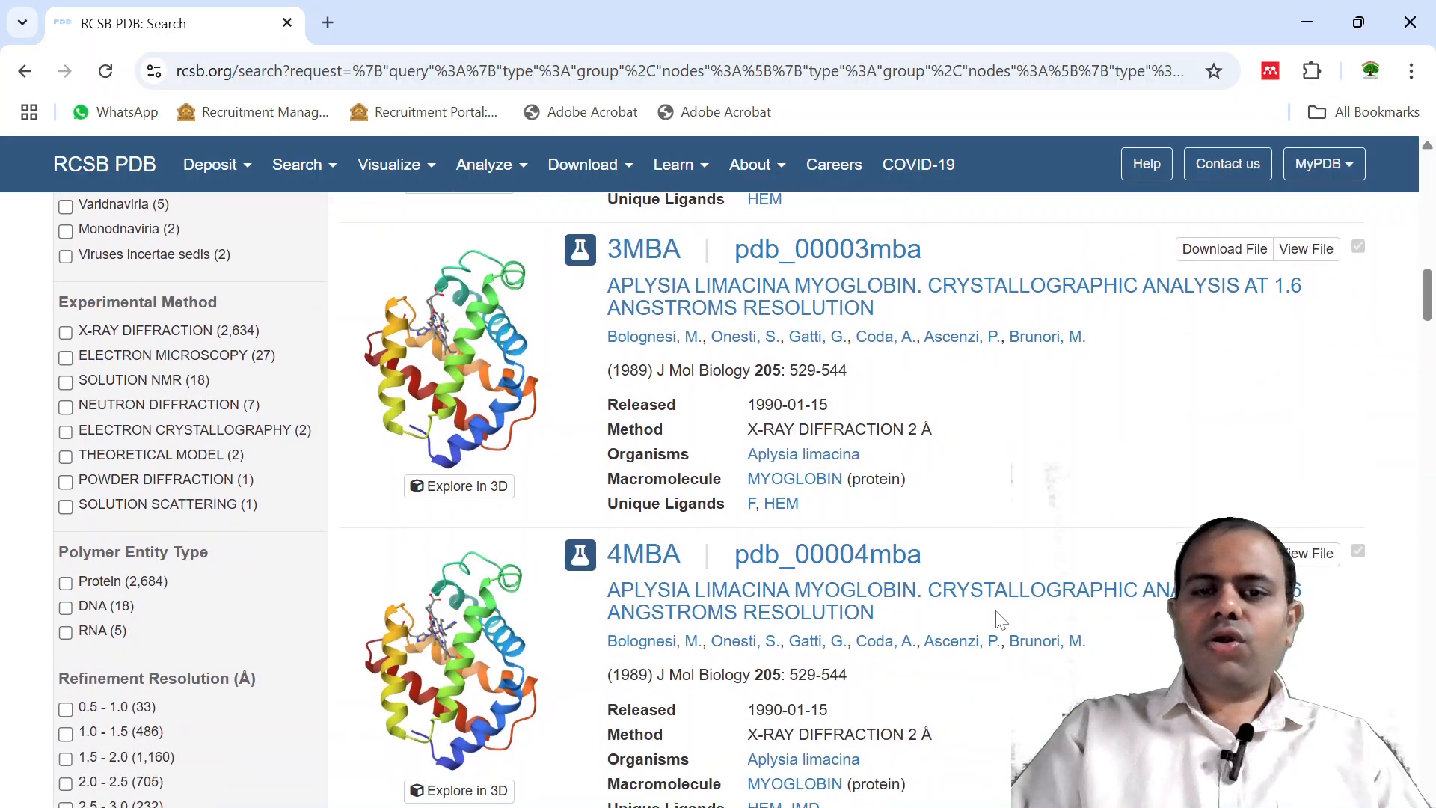
scroll(1002, 620, "down", 6)
scroll(1001, 620, "up", 11)
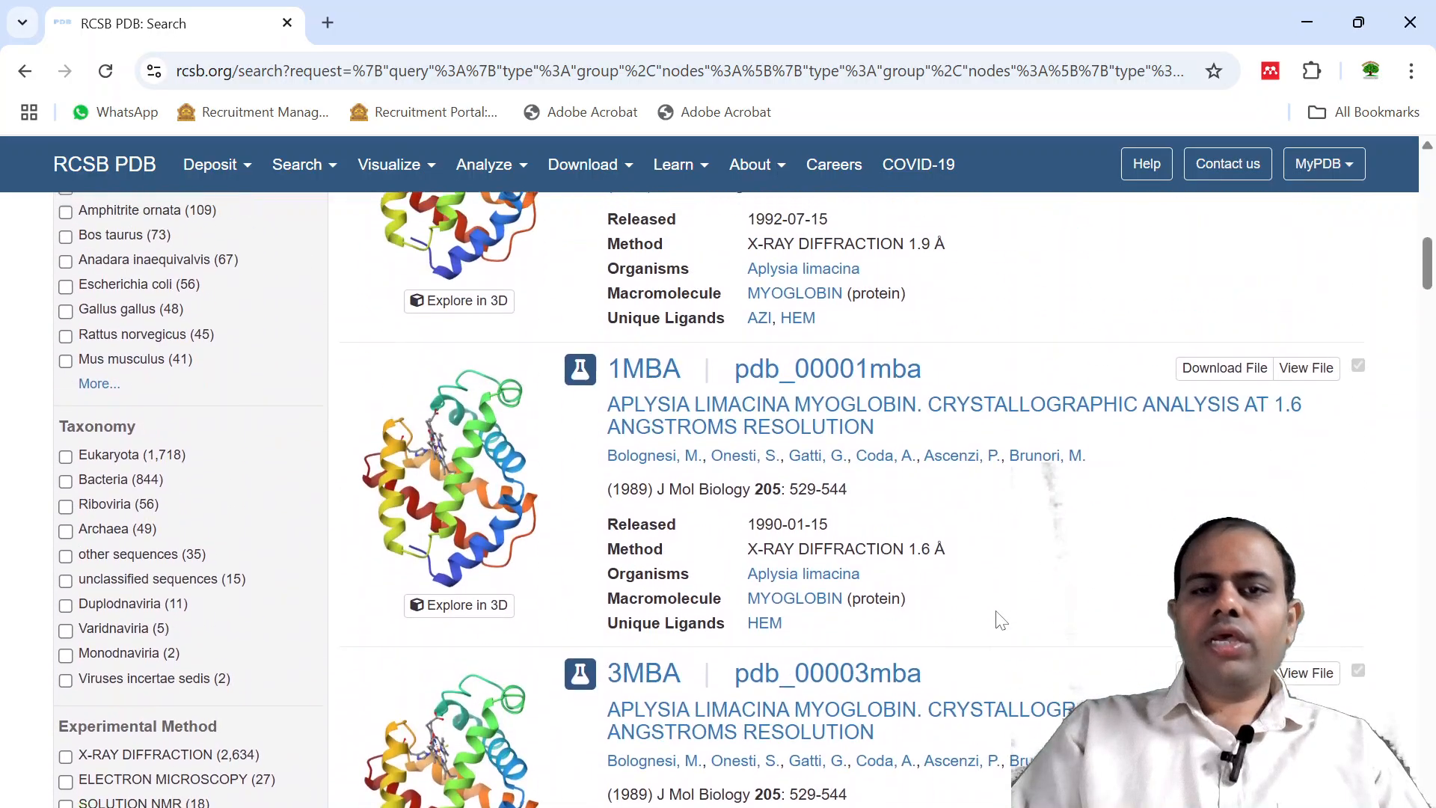
scroll(1001, 620, "up", 15)
scroll(1001, 620, "down", 7)
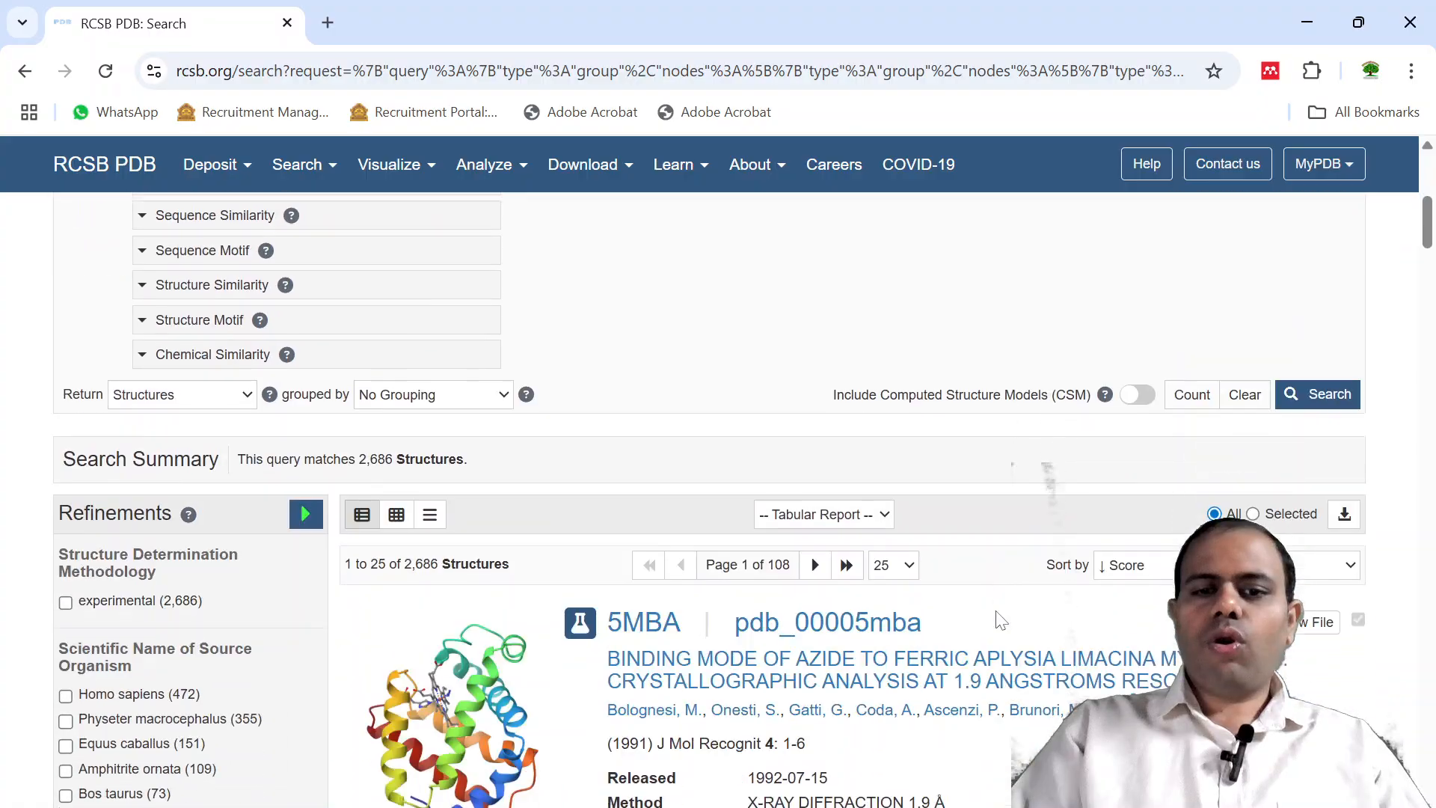
scroll(1001, 620, "down", 2)
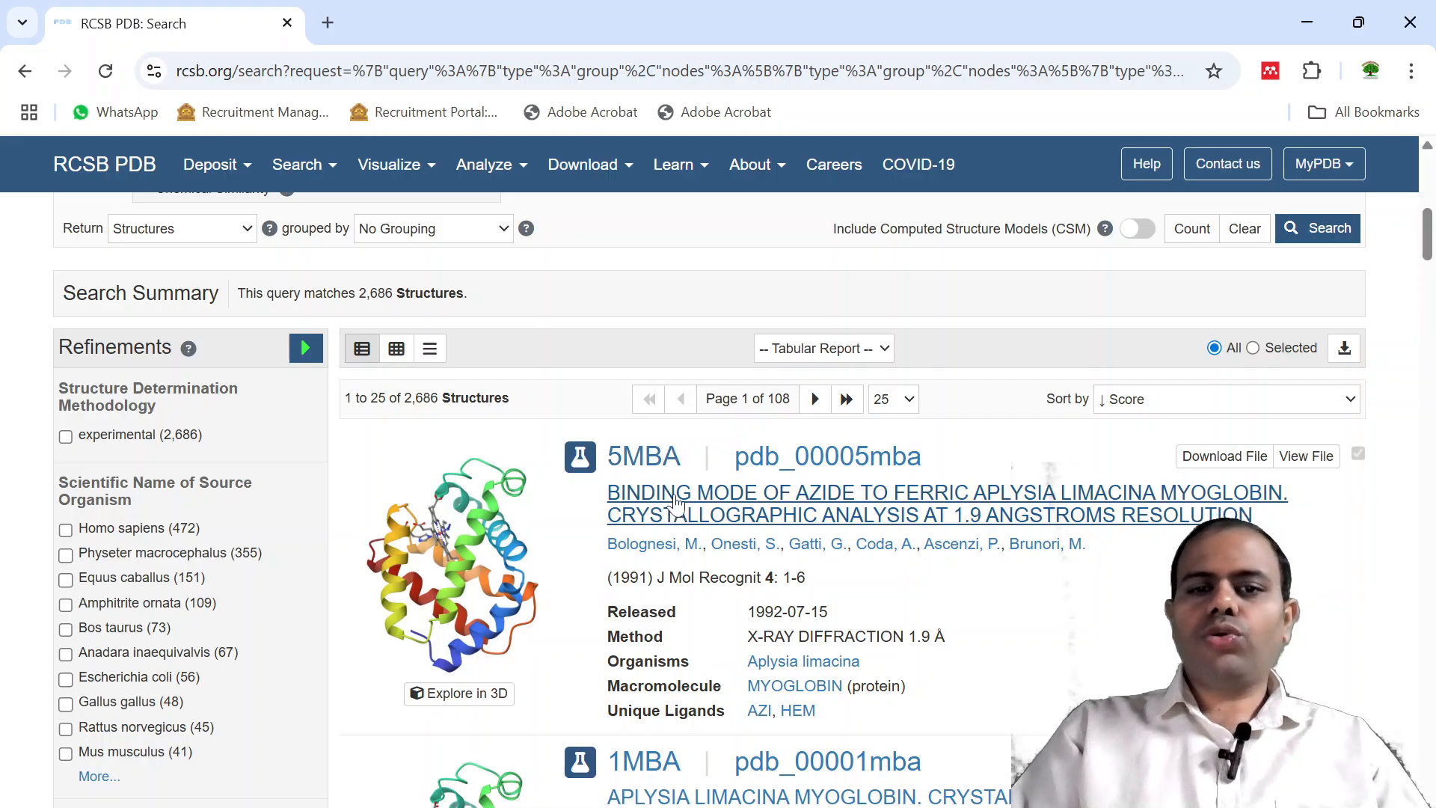
left_click(676, 503)
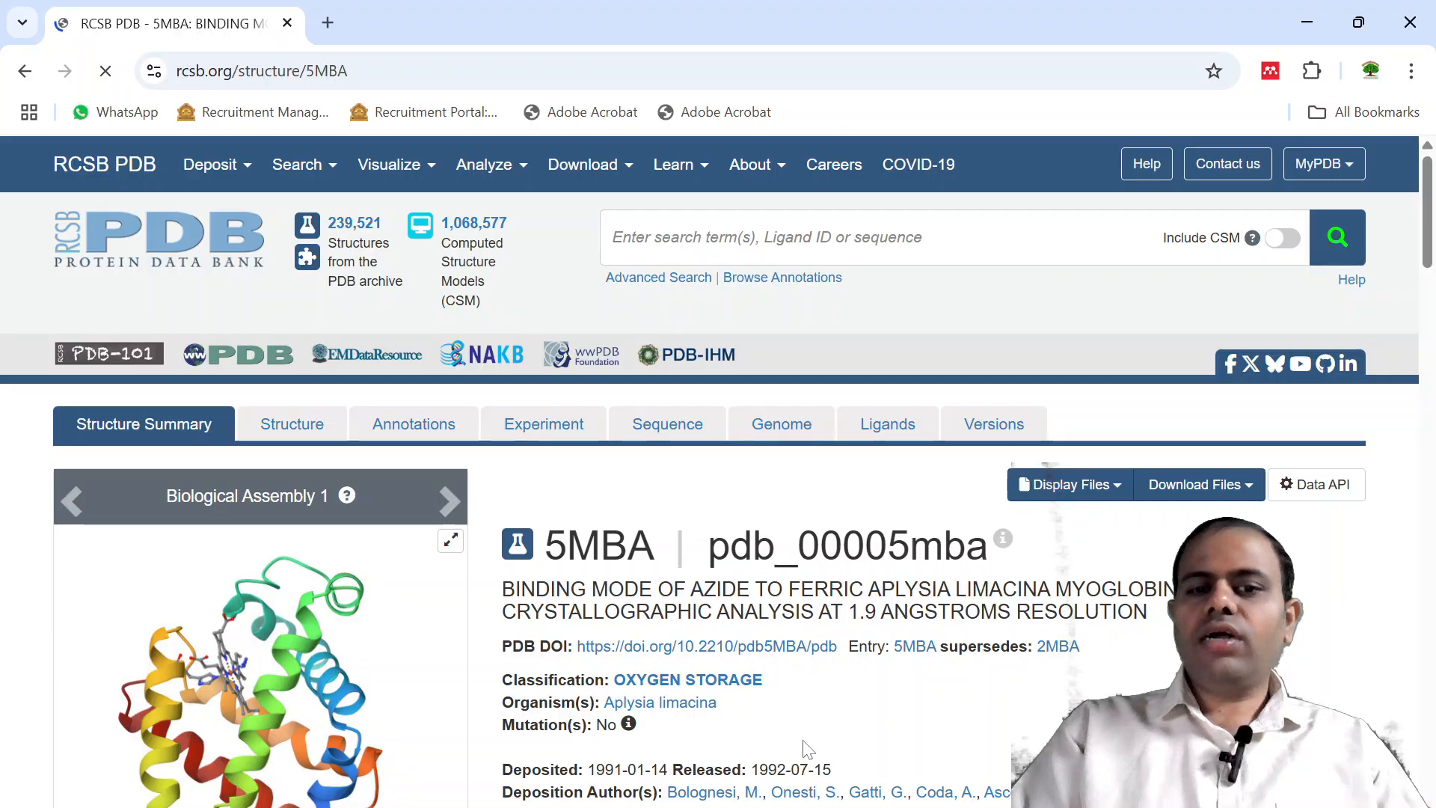
Review the 5MBA structure summary and download the structure in Legacy PDB Format.
scroll(807, 750, "down", 1)
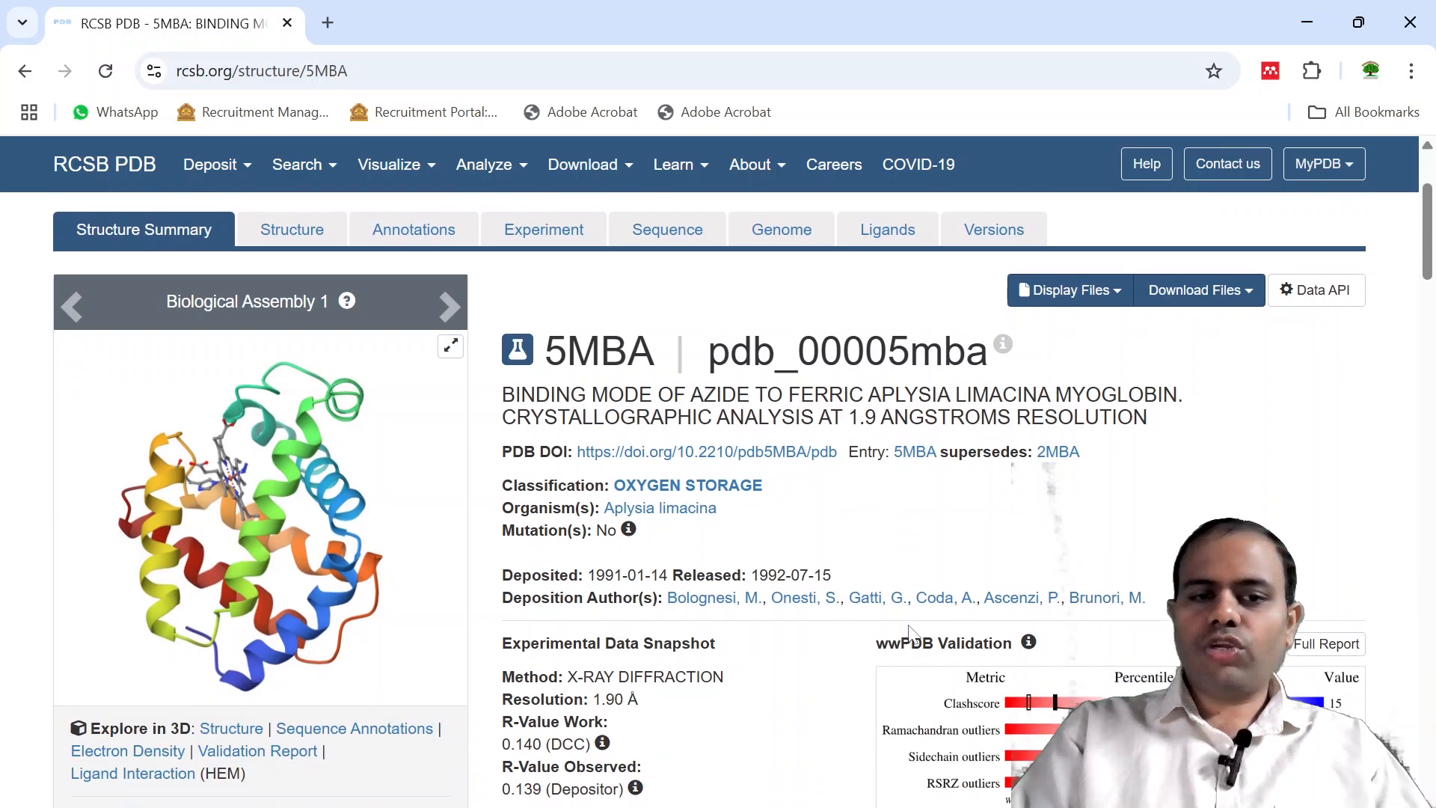
scroll(910, 636, "down", 2)
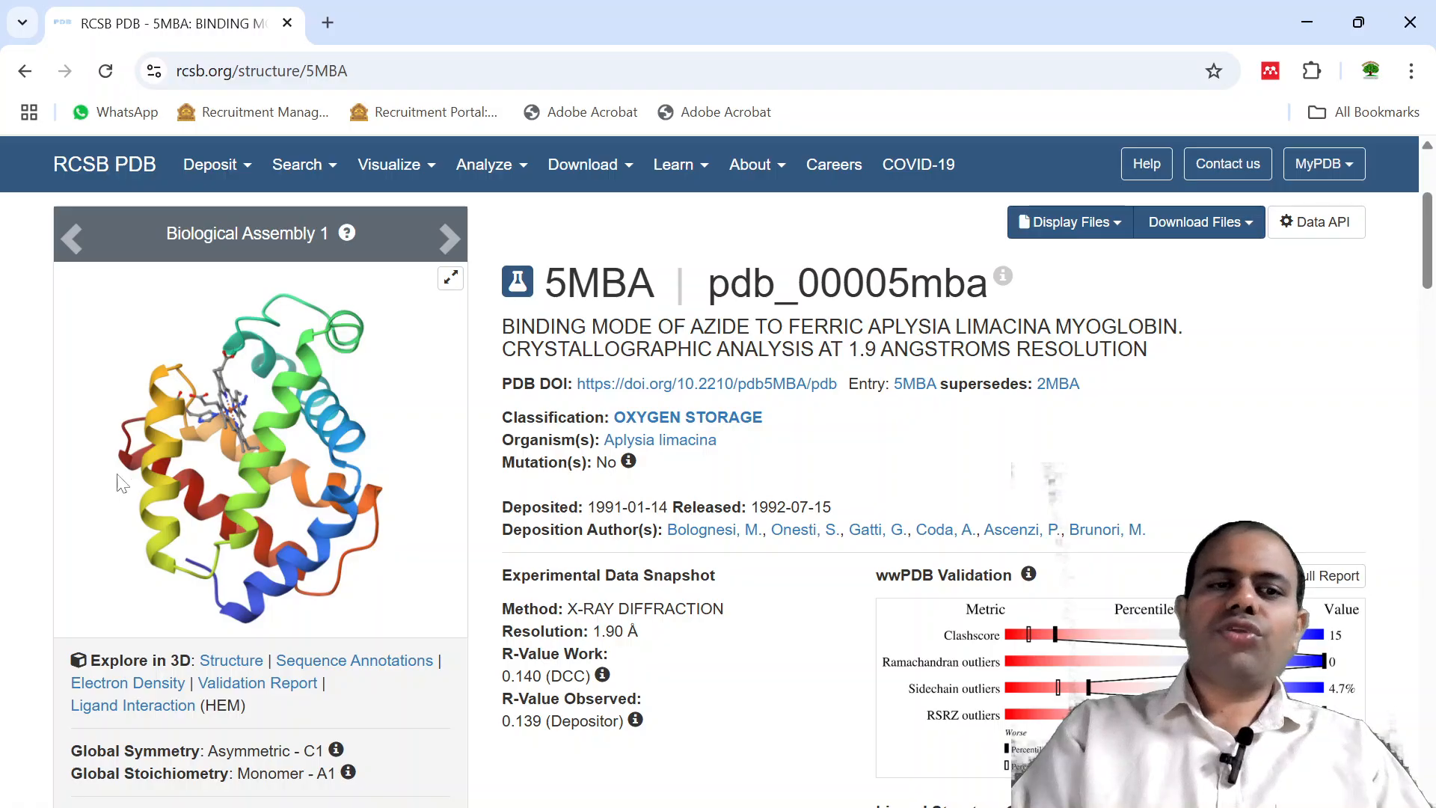
scroll(531, 486, "up", 1)
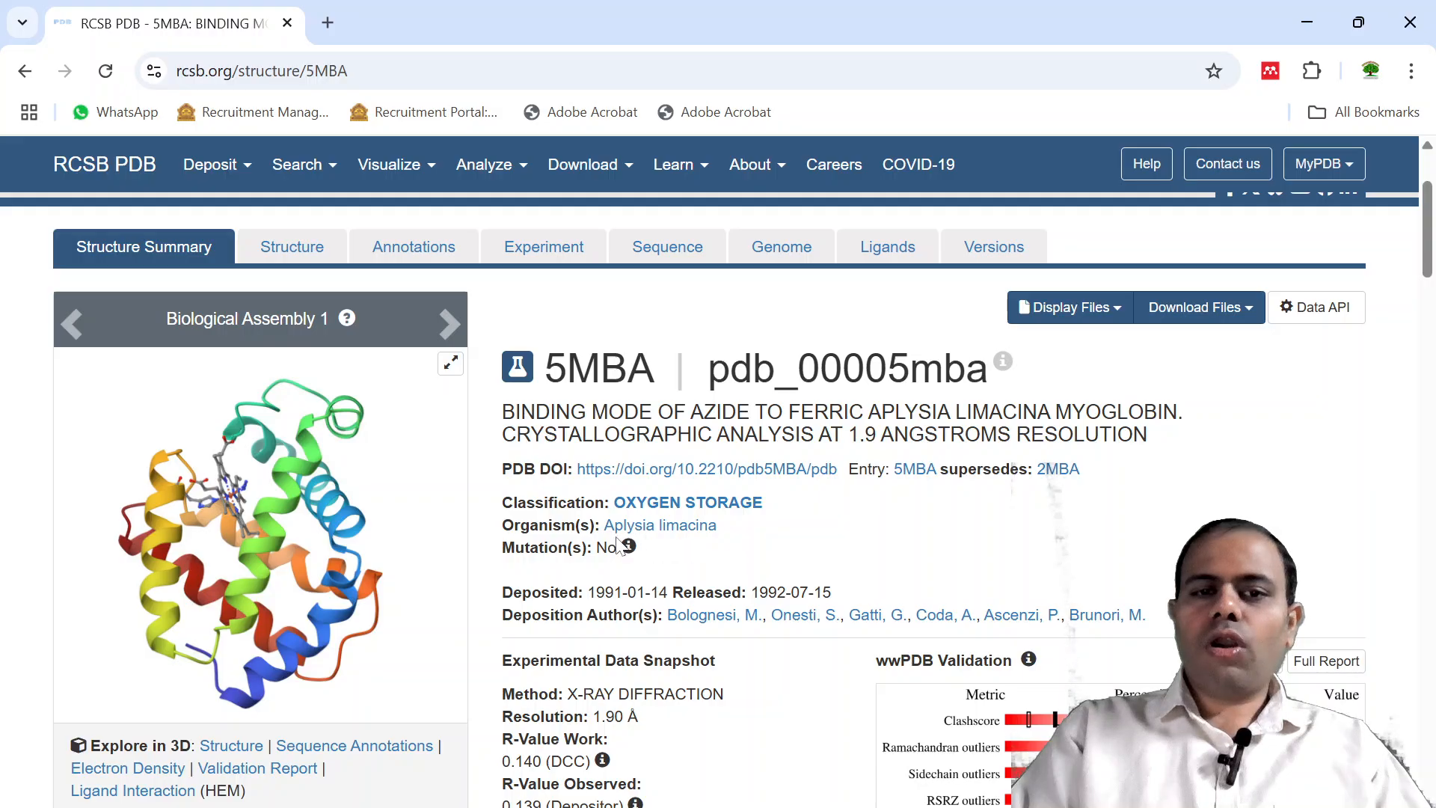
mouse_move(641, 543)
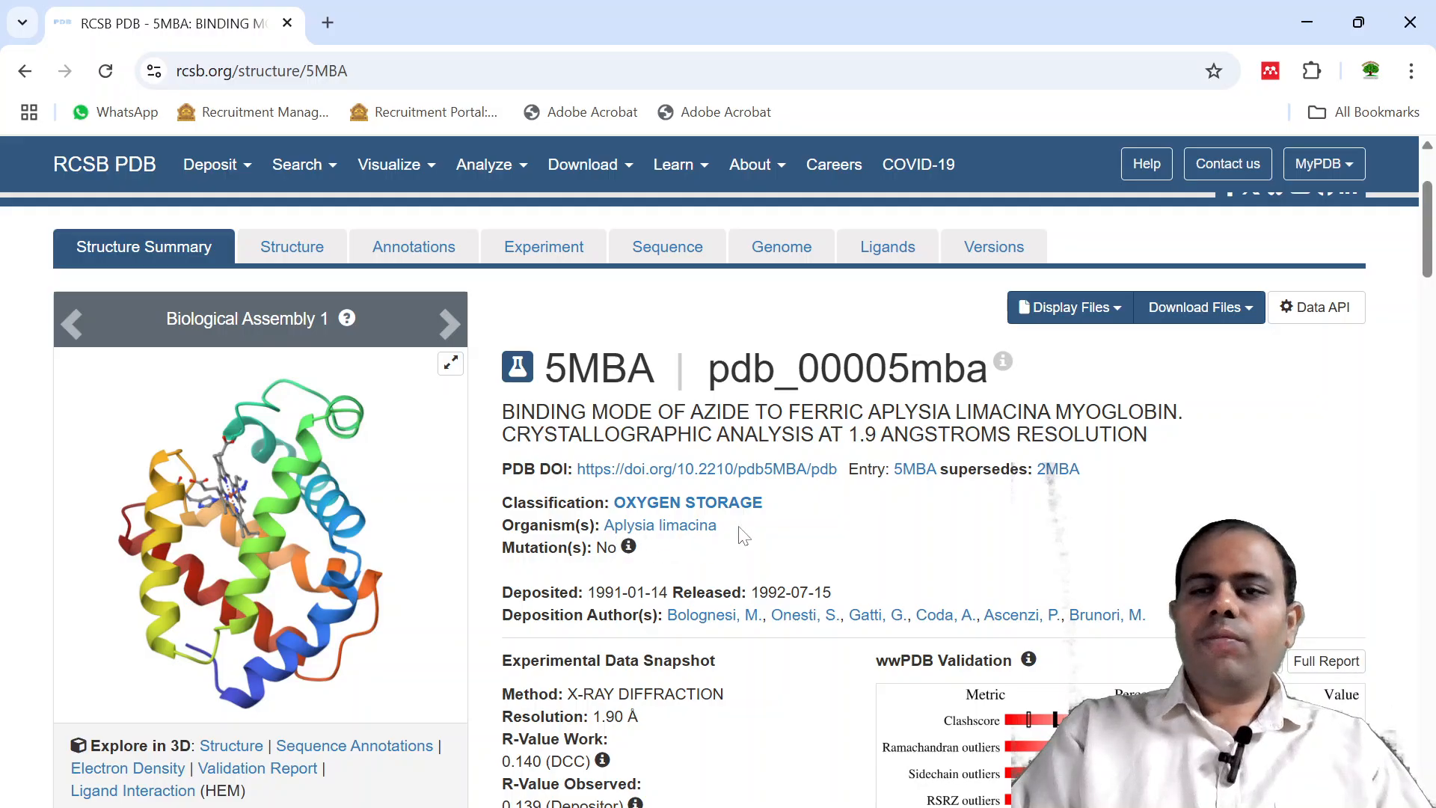
left_click(1191, 314)
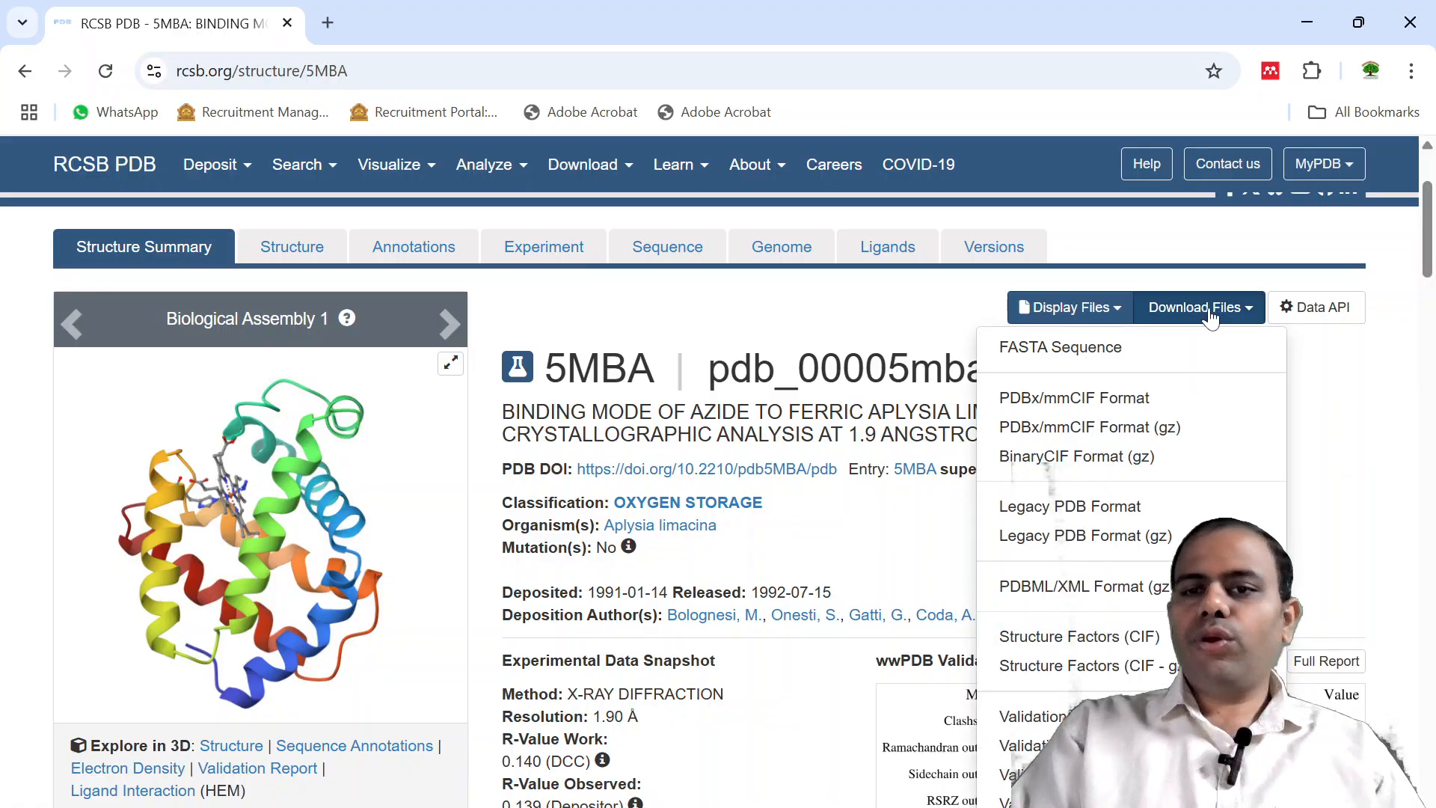
left_click(1085, 508)
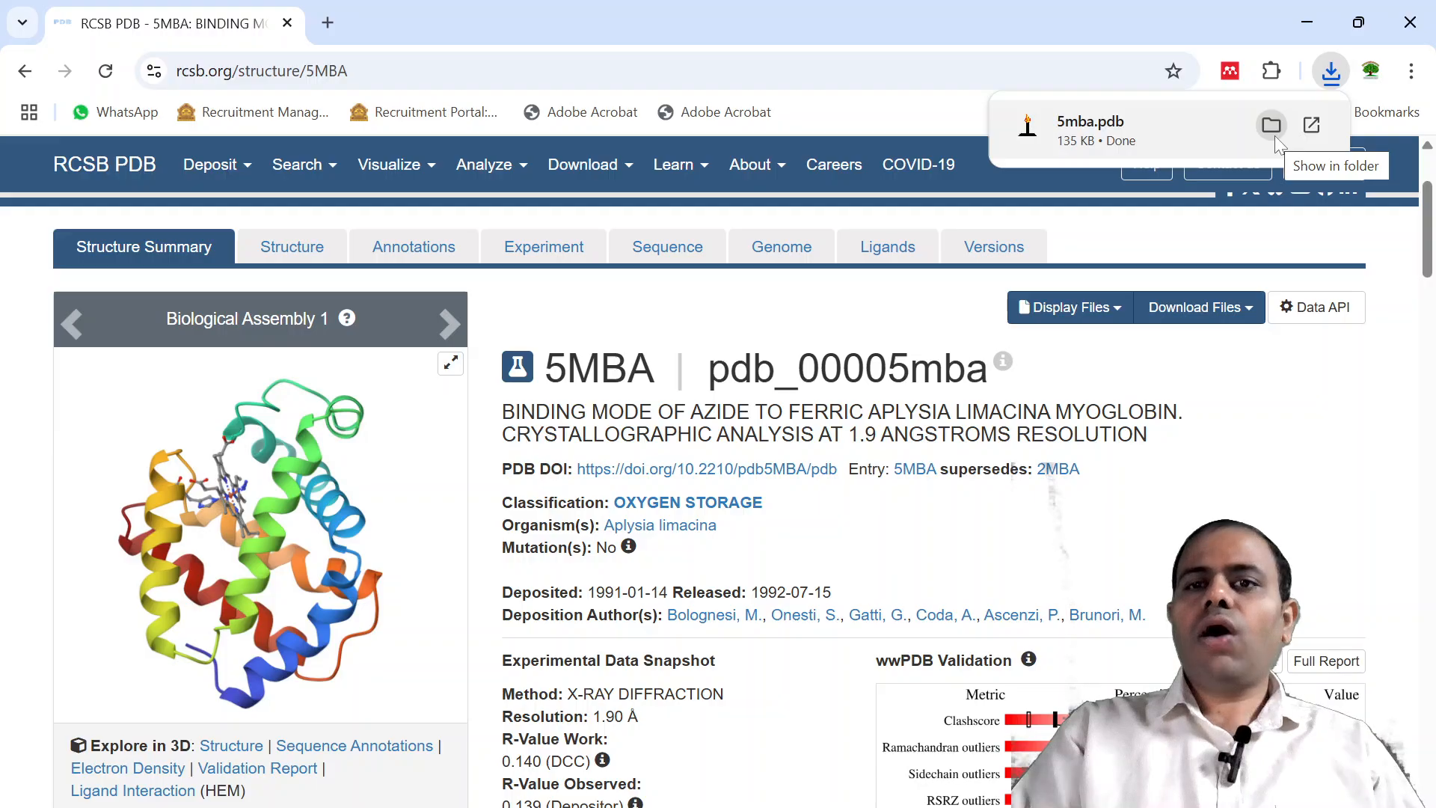
Move the downloaded 5mba file from the Downloads folder to the desktop and set its icon apart from the others.
left_click(1274, 136)
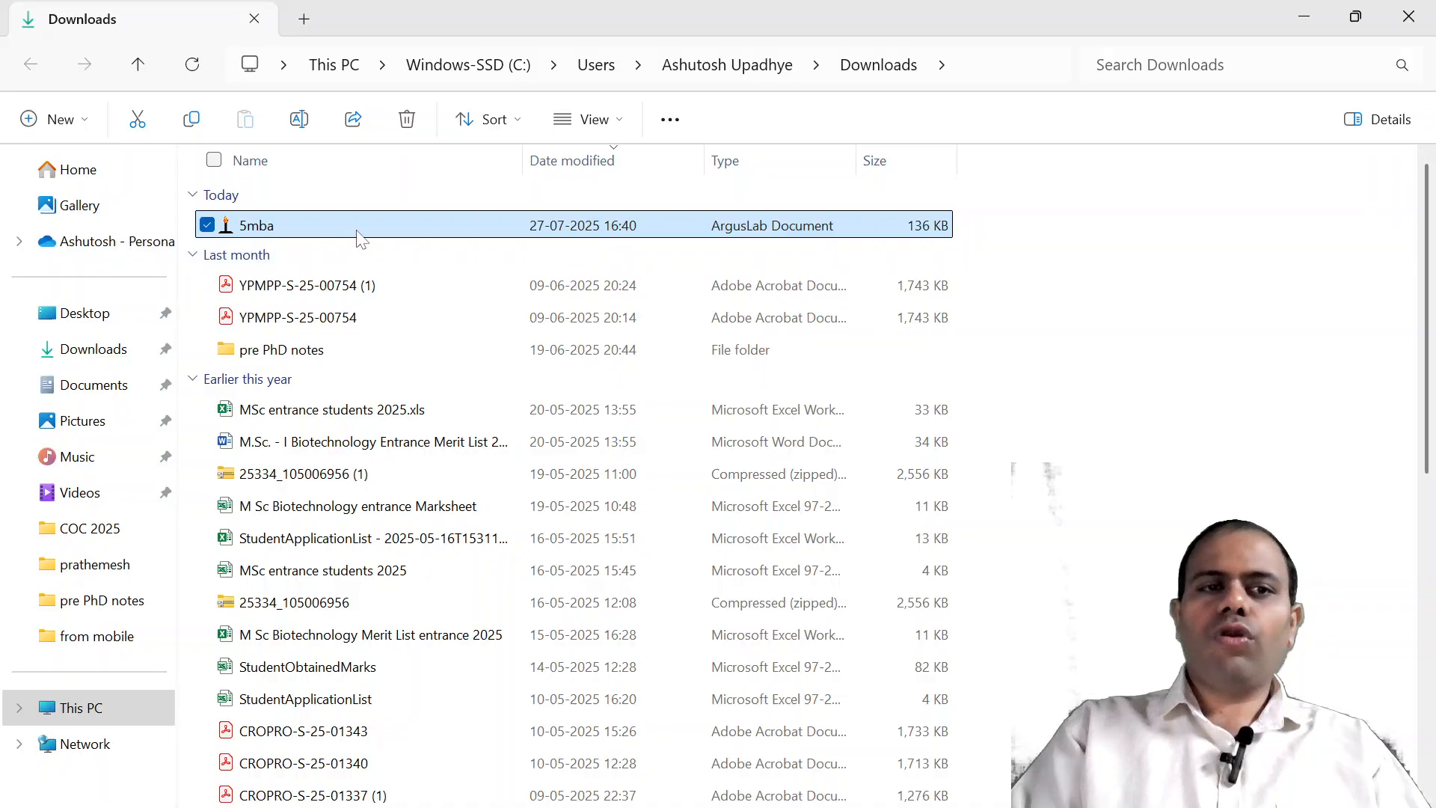
left_click(1409, 16)
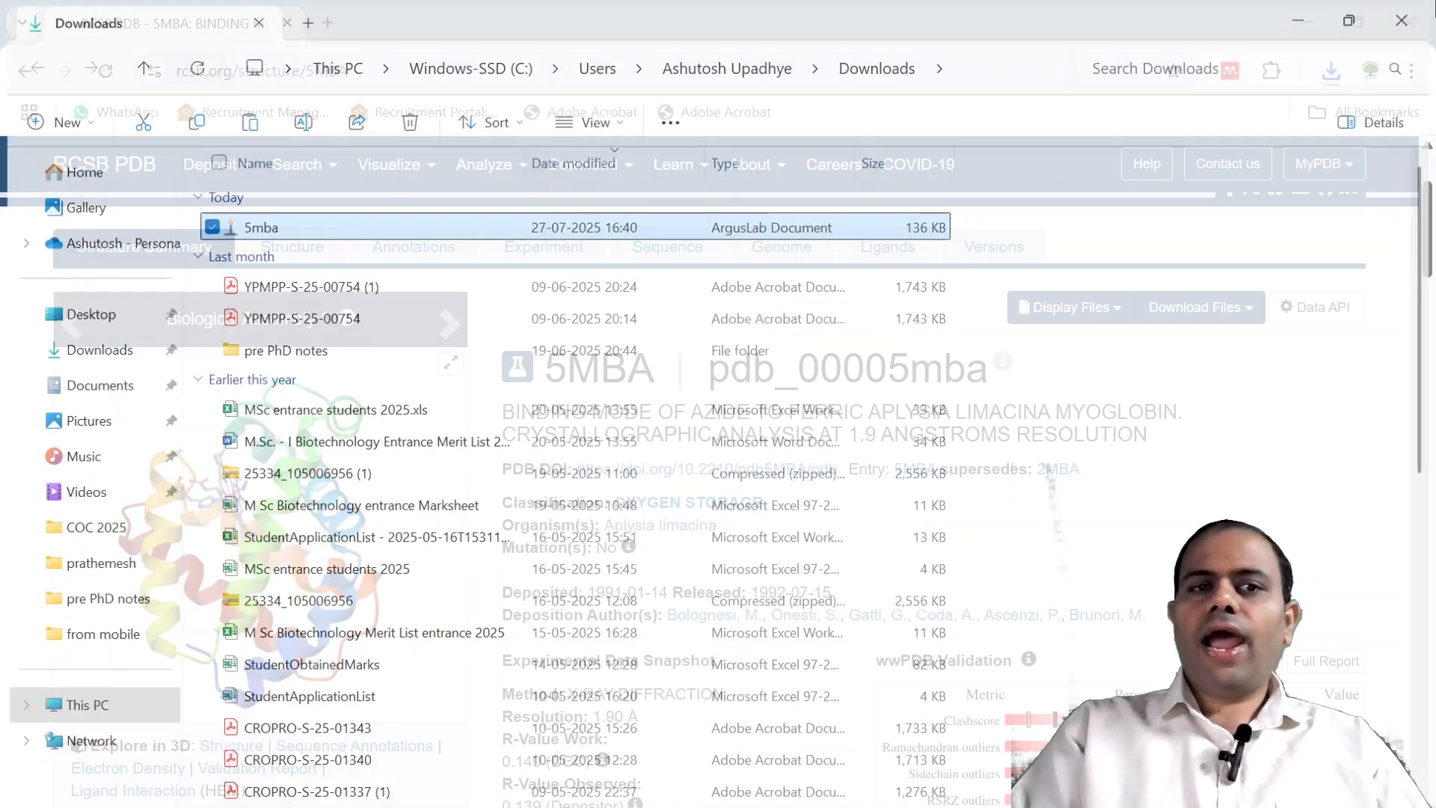
left_click(1307, 22)
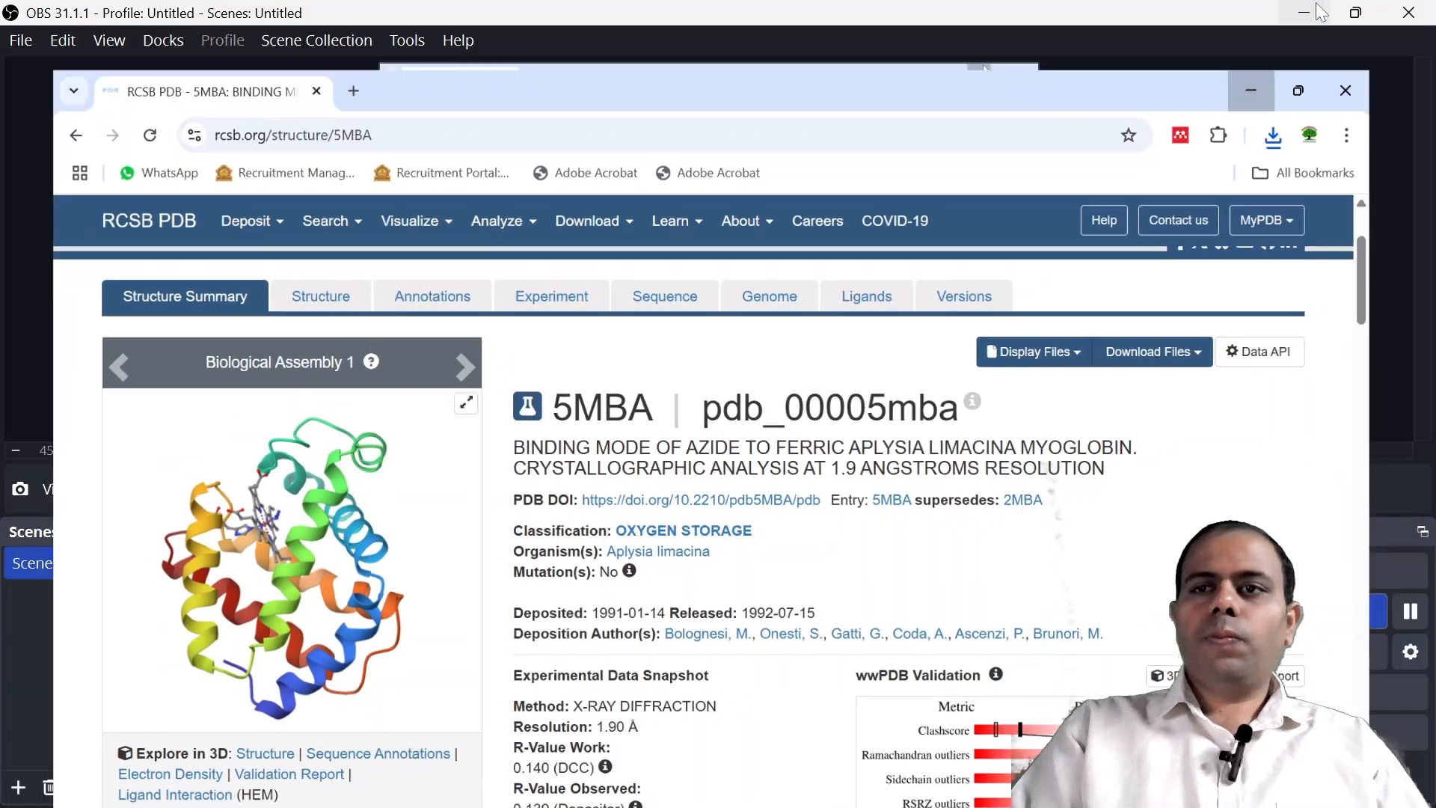
left_click(1321, 12)
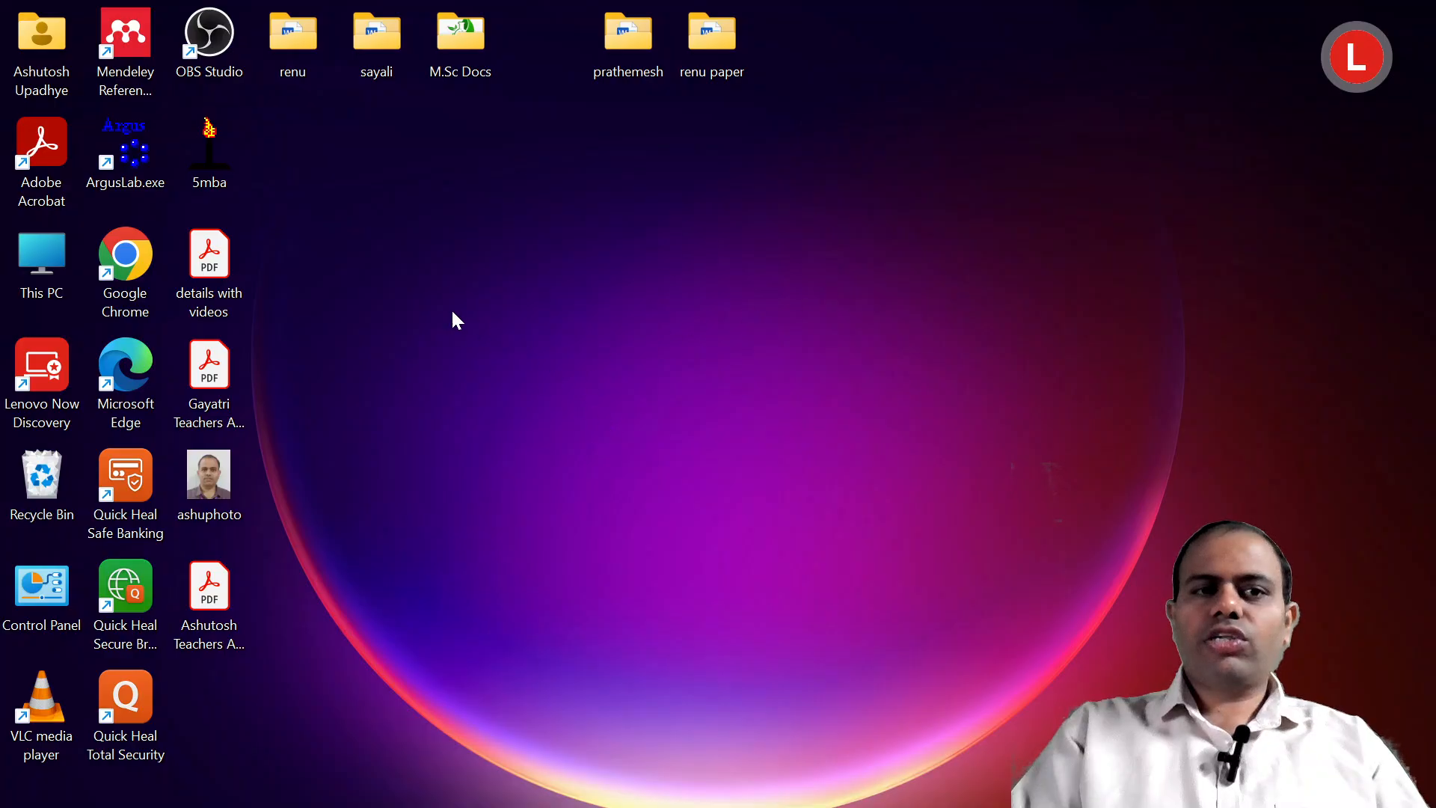
left_click_drag(205, 160, 826, 788)
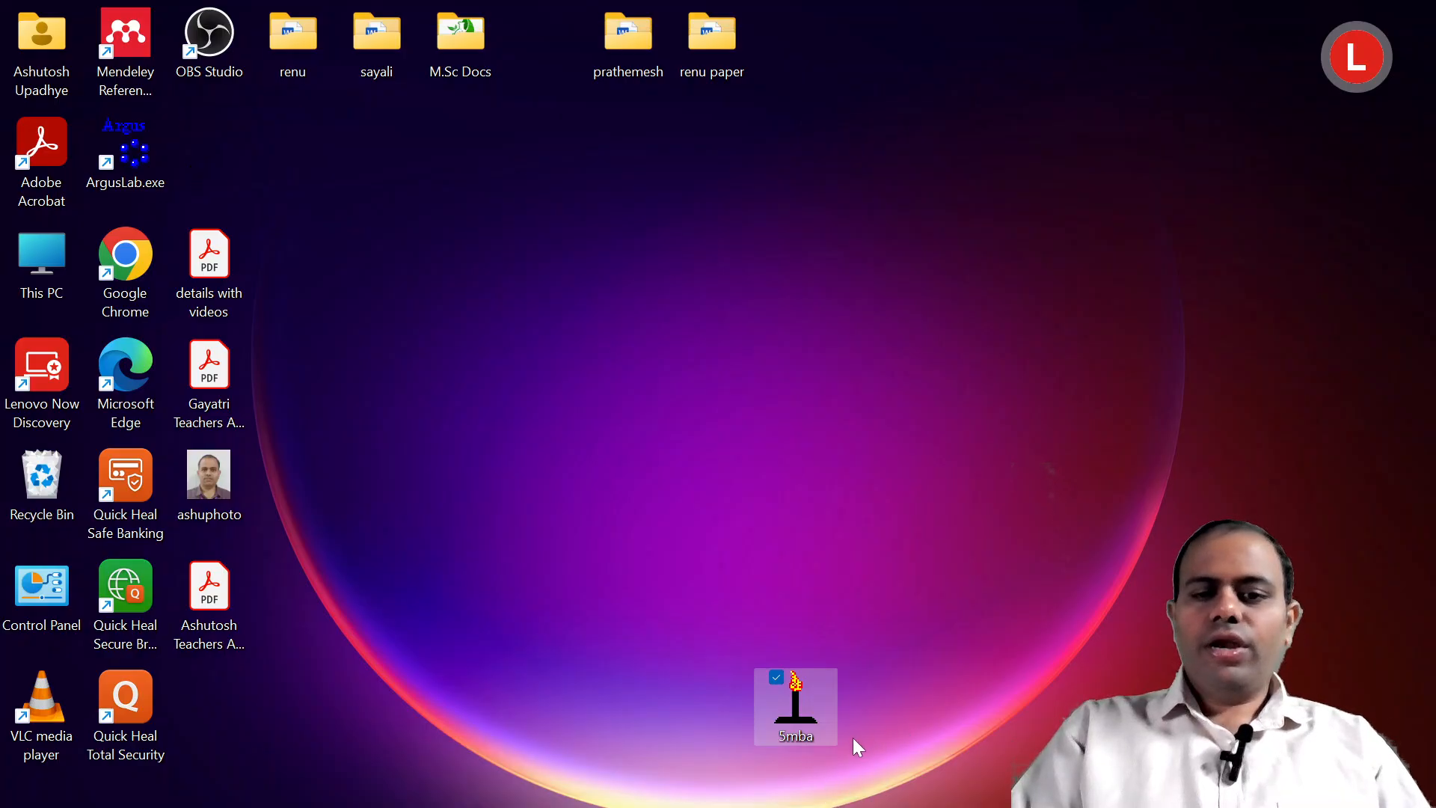
Return to the Chrome browser and search Google for rasmol in a new tab.
mouse_move(998, 806)
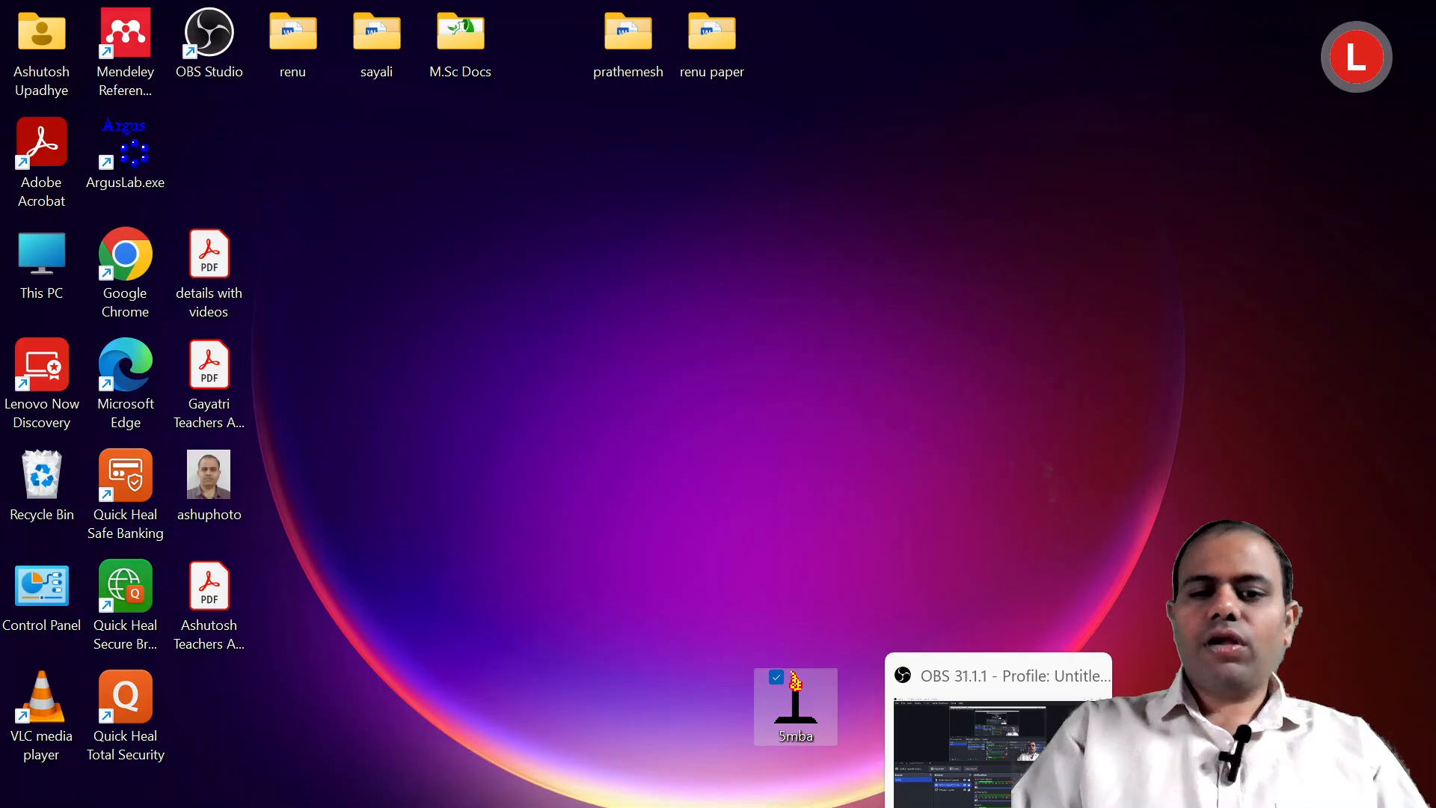
left_click(690, 806)
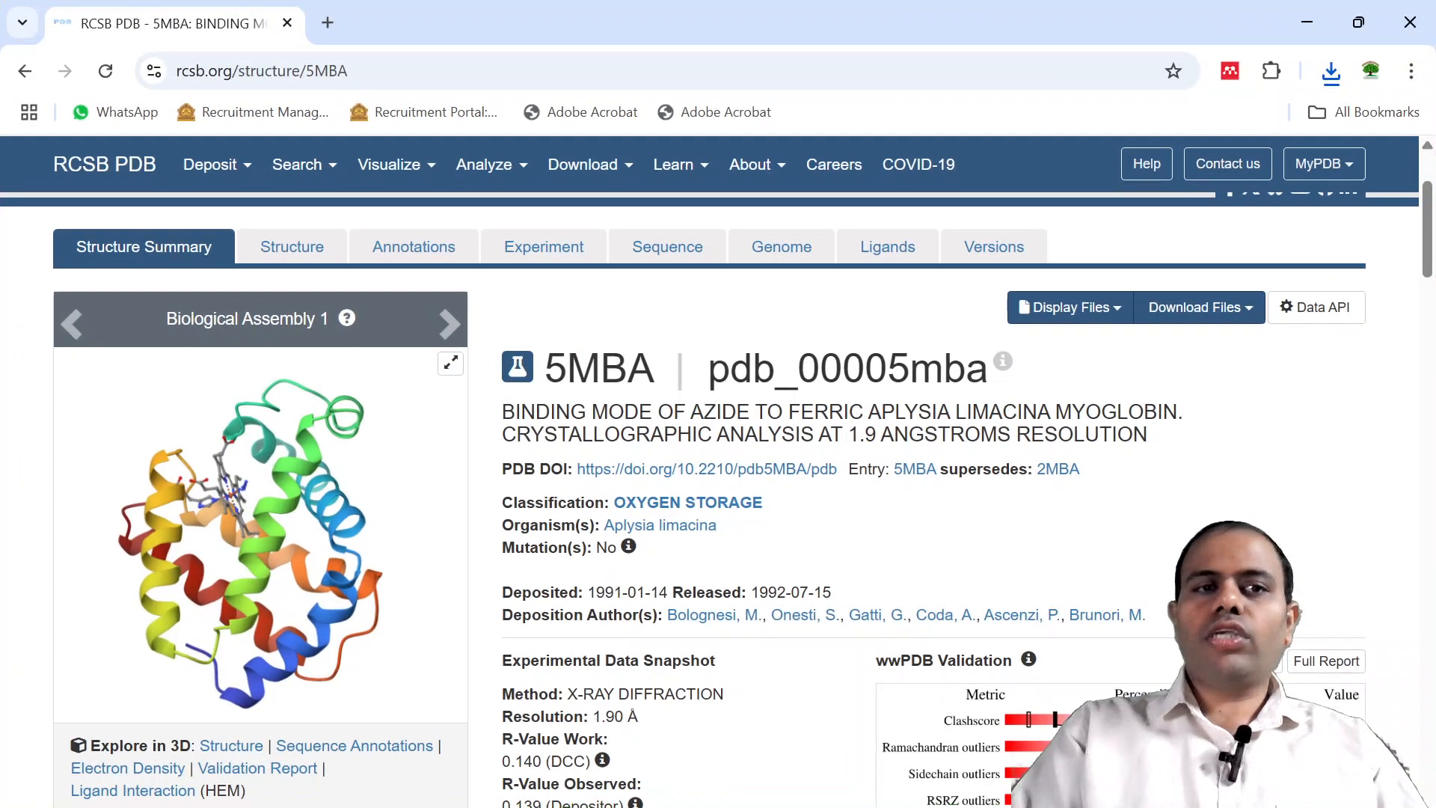
left_click(326, 23)
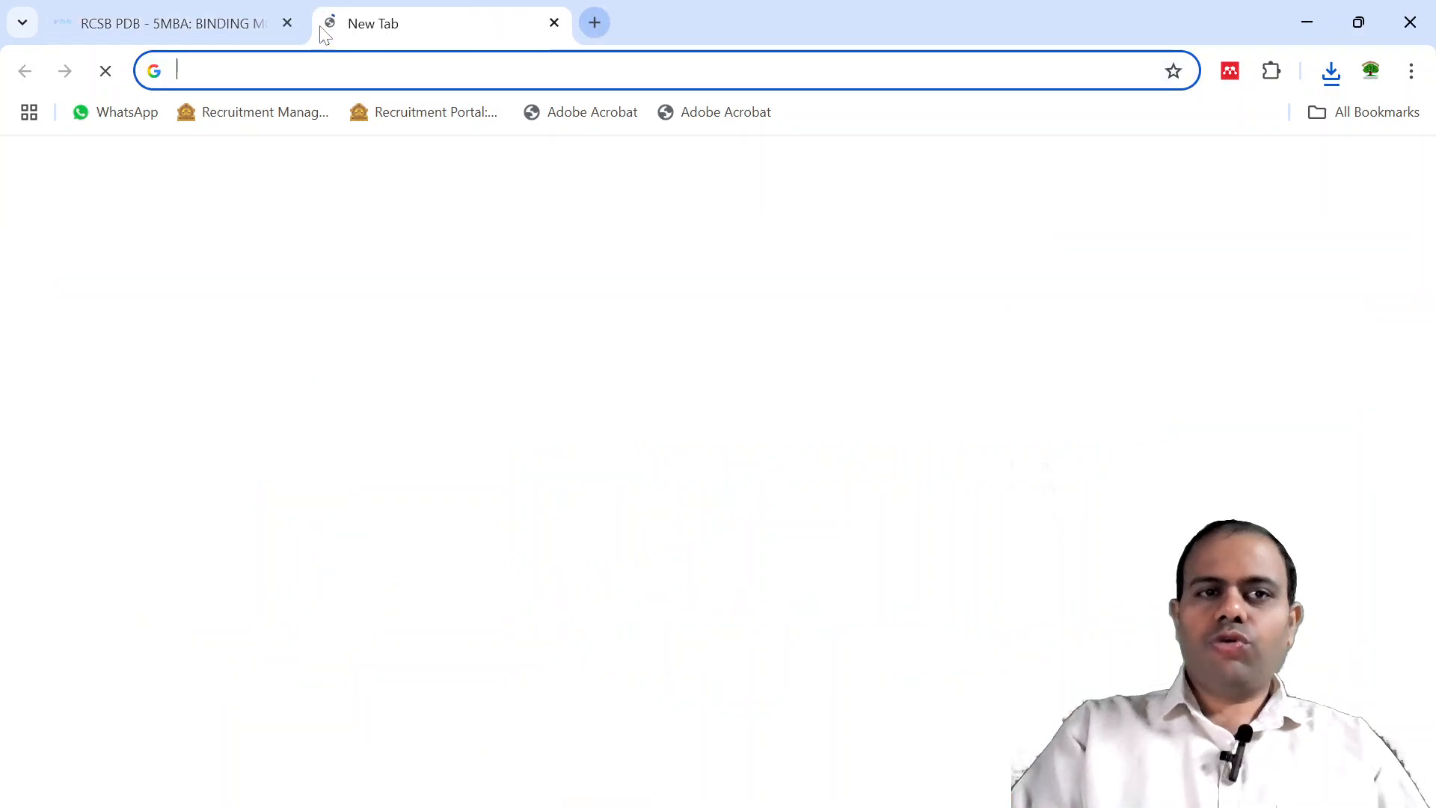
left_click(292, 71)
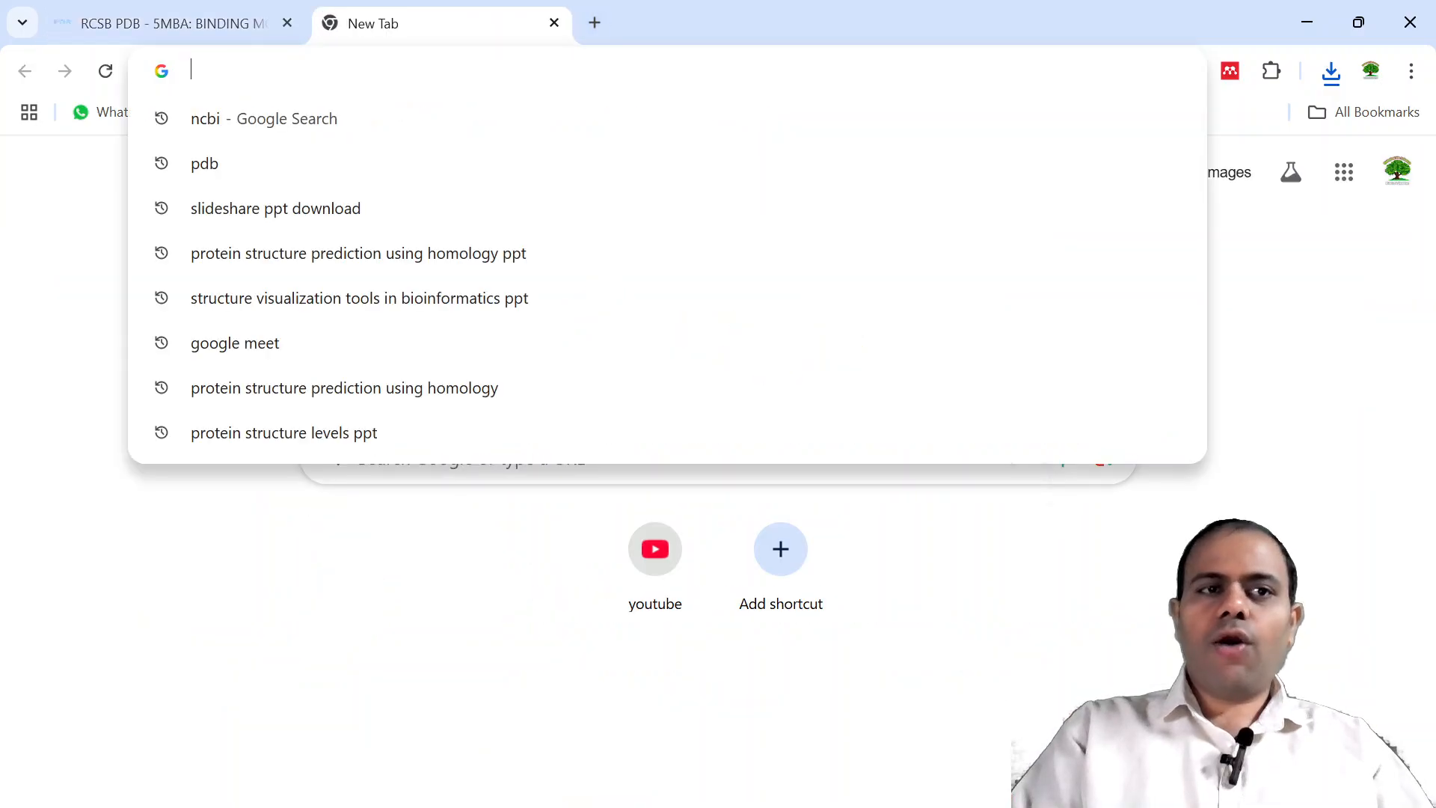
left_click(254, 709)
left_click(464, 461)
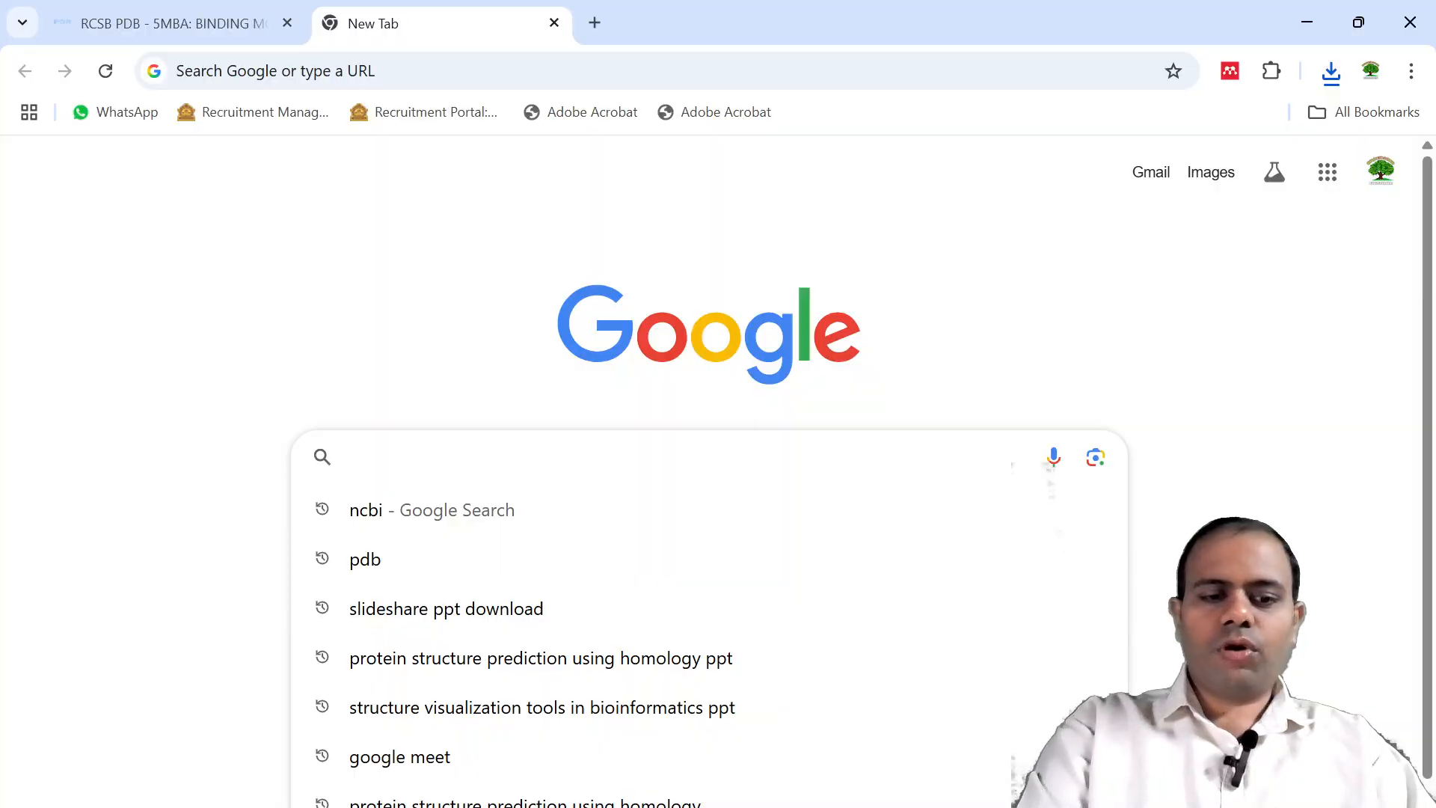
type("rasmol")
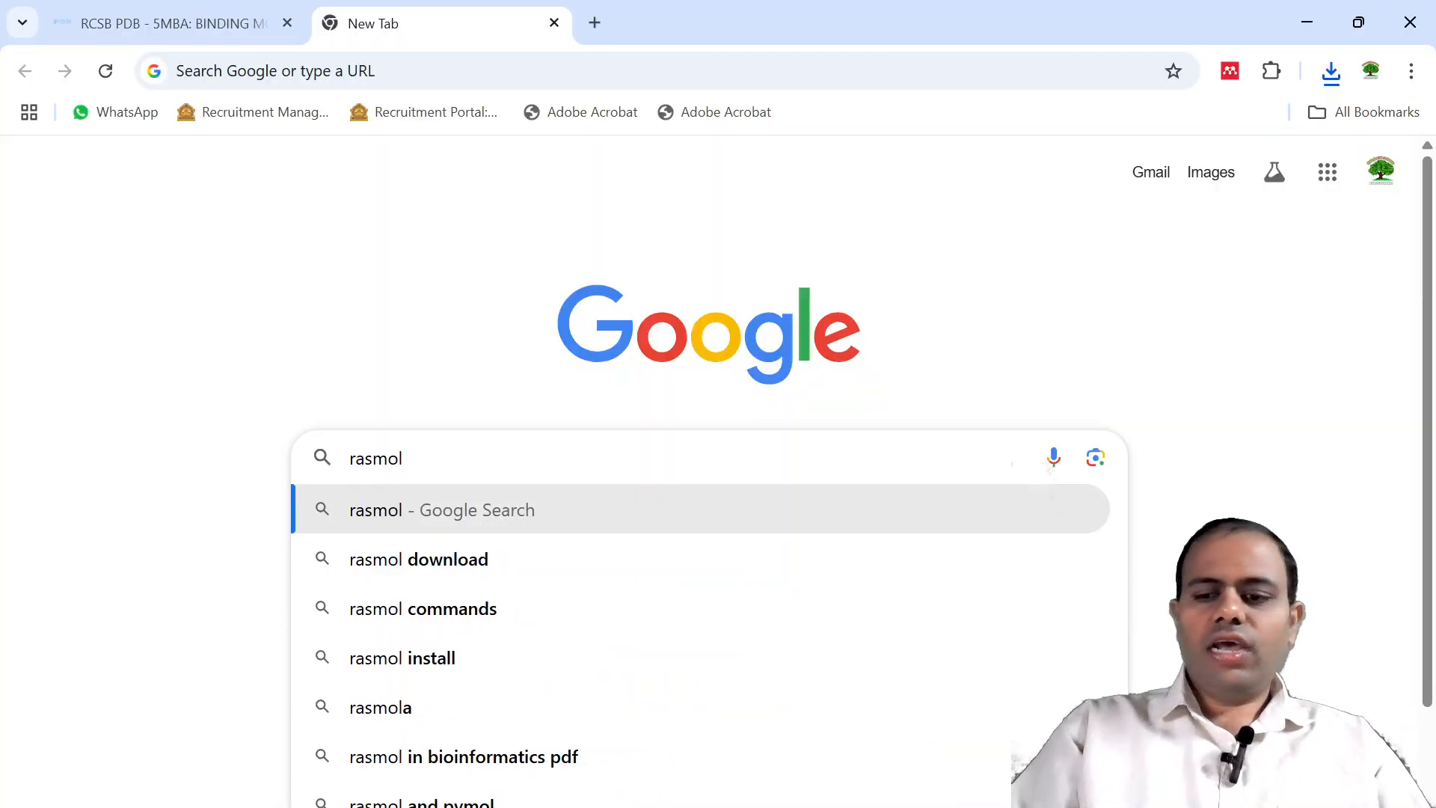
key("Return")
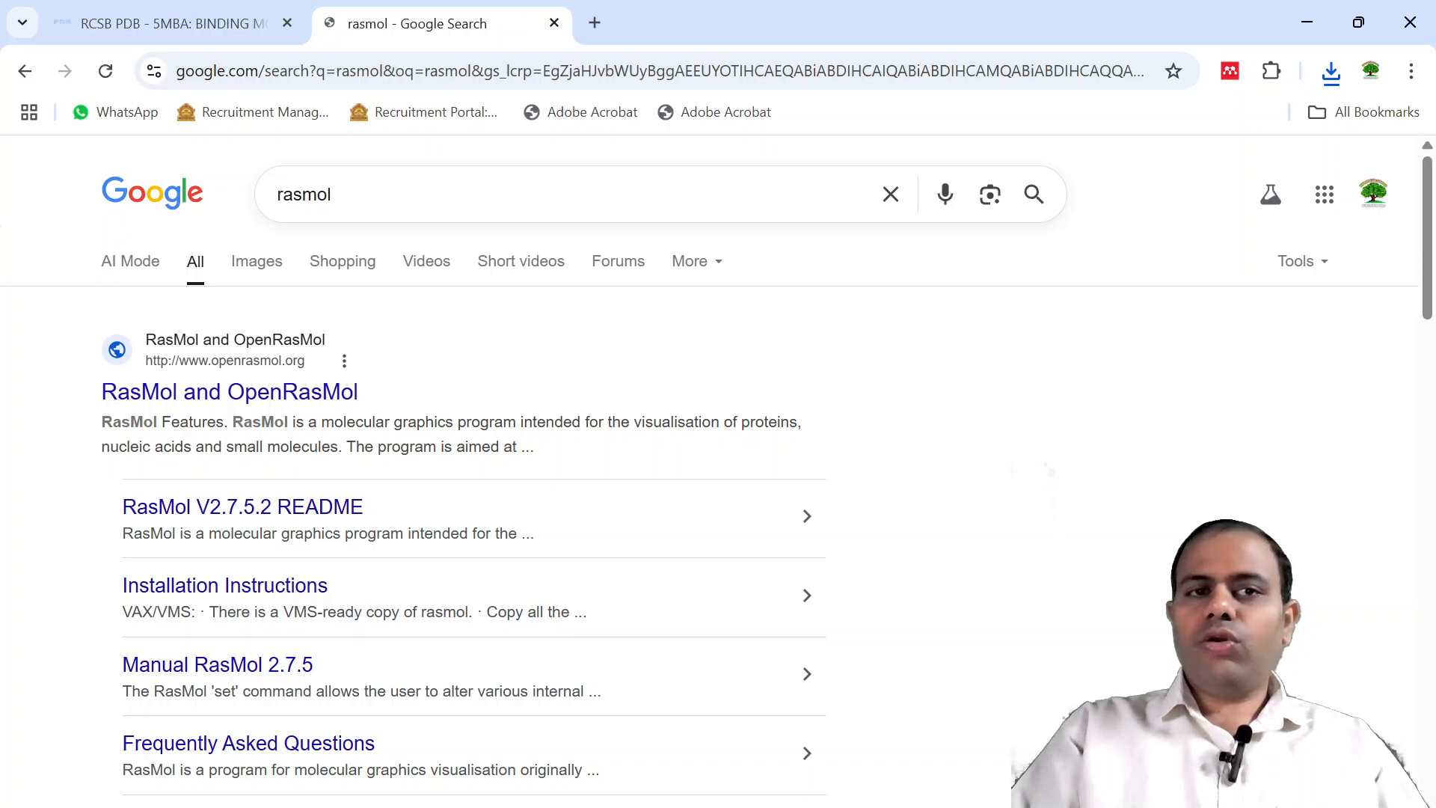
Open the RasMol and OpenRasMol site and download the RasMol 2.7.5 Windows Installer, proceeding past the privacy warning.
left_click(252, 410)
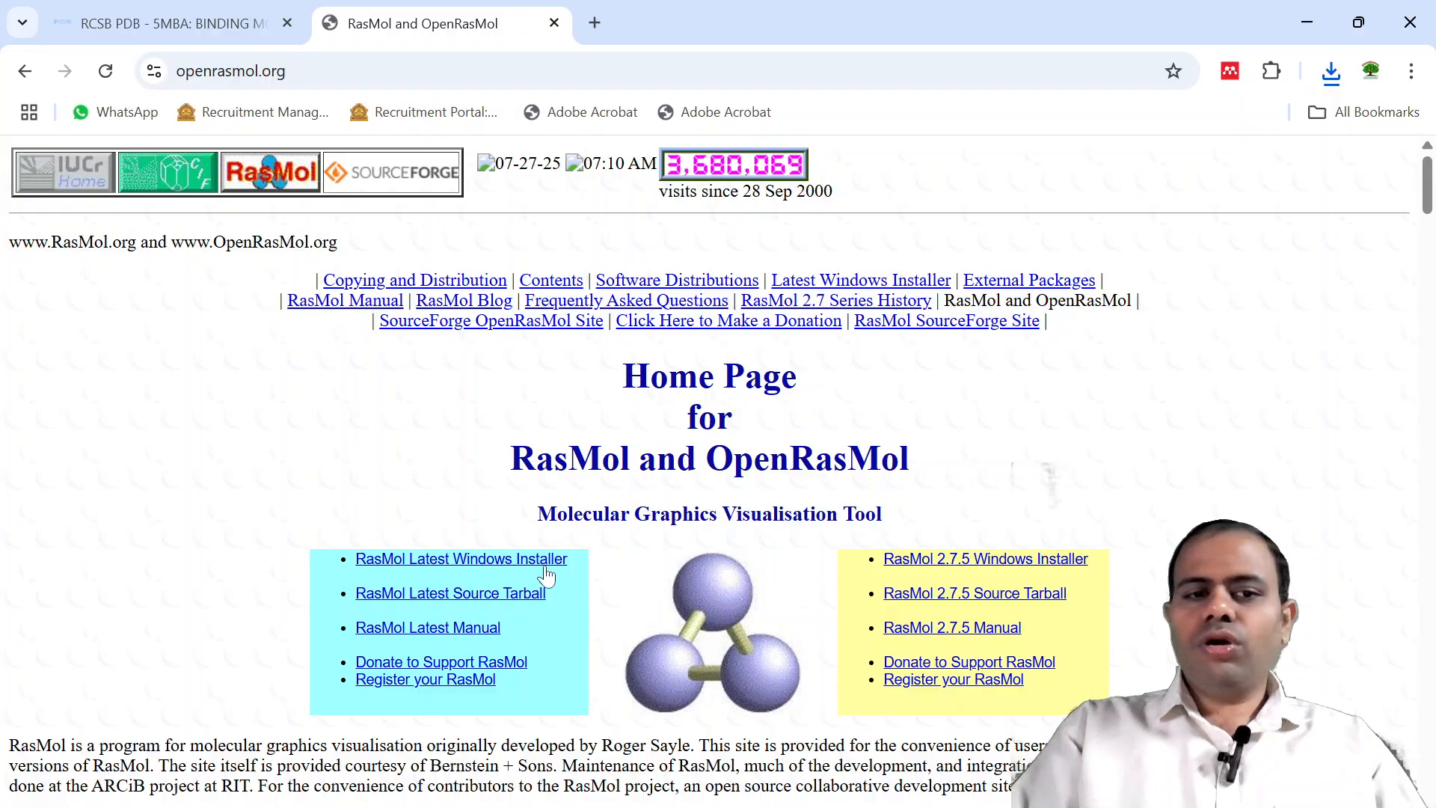
left_click(948, 567)
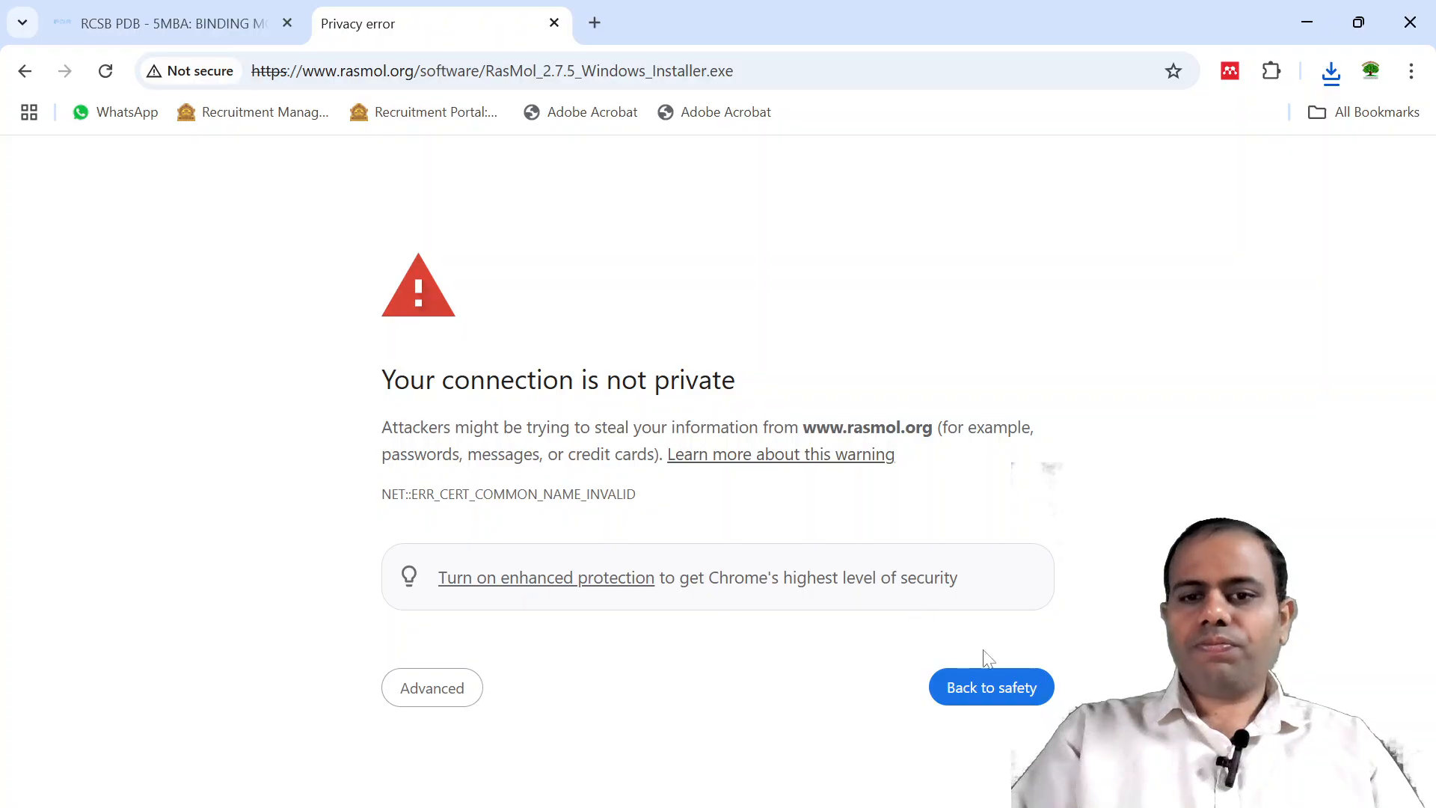
left_click(451, 701)
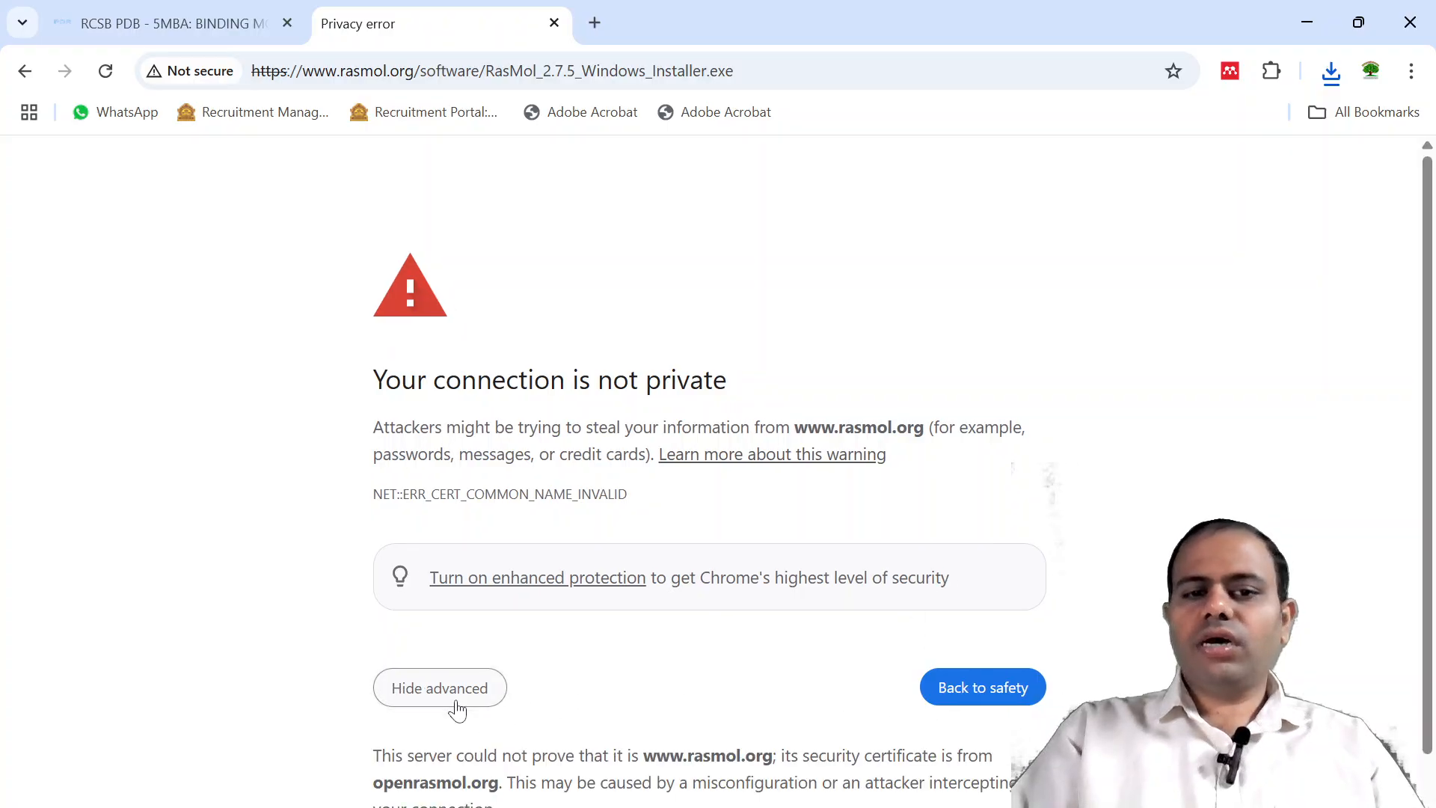
scroll(608, 728, "down", 1)
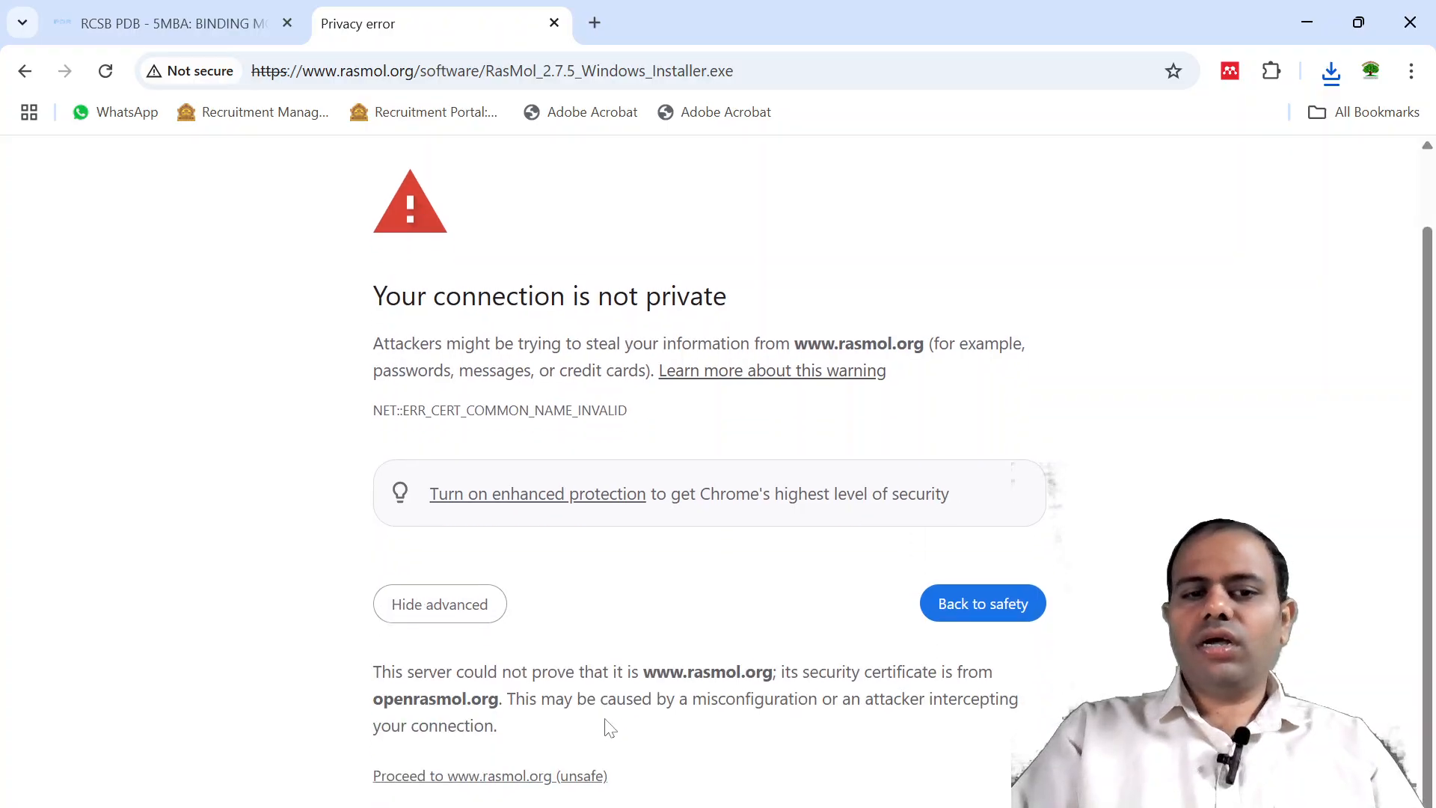
left_click(522, 778)
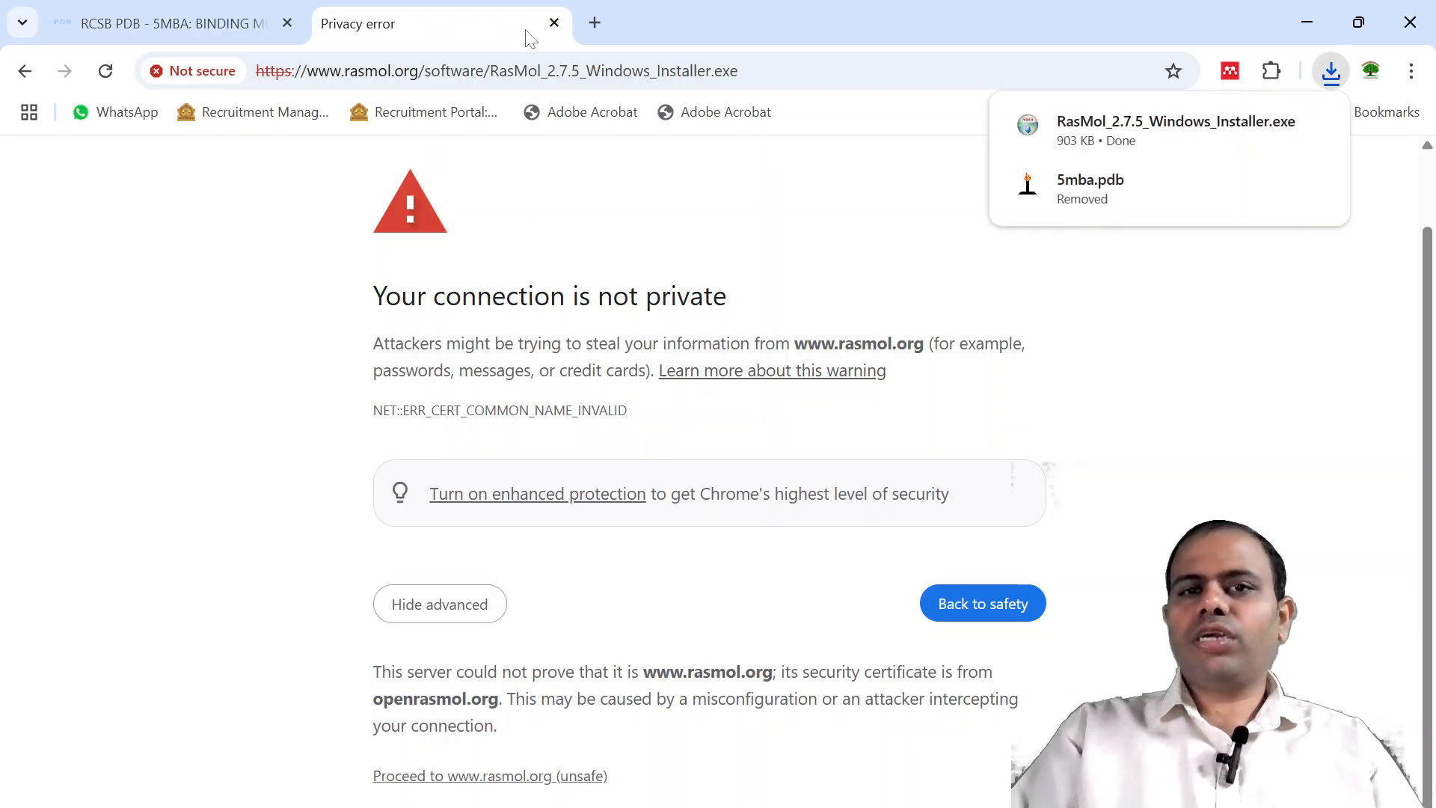
Run the downloaded RasMol installer, accept the license and Typical components, close the Privacy error tab, and finish the setup.
left_click(1116, 131)
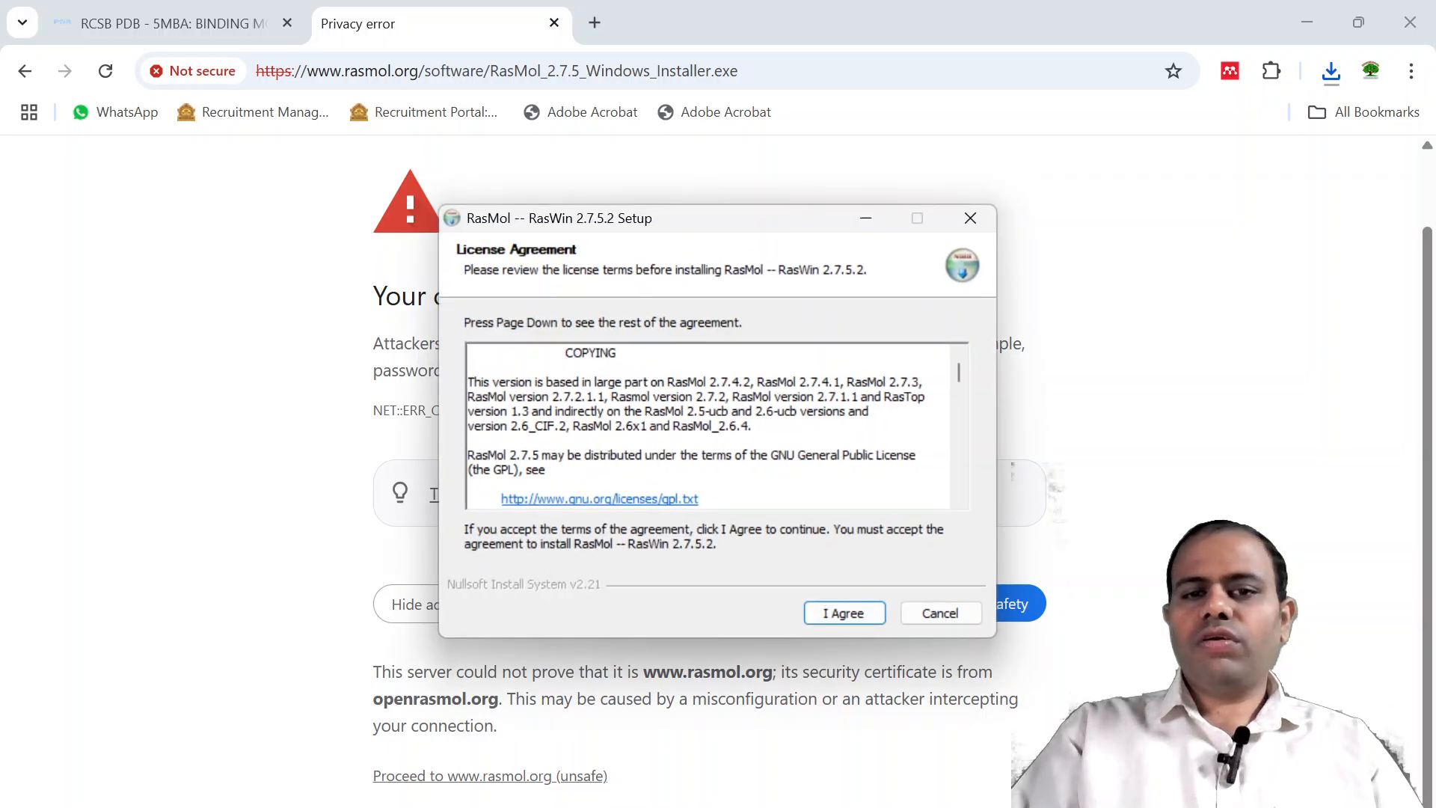
left_click(828, 615)
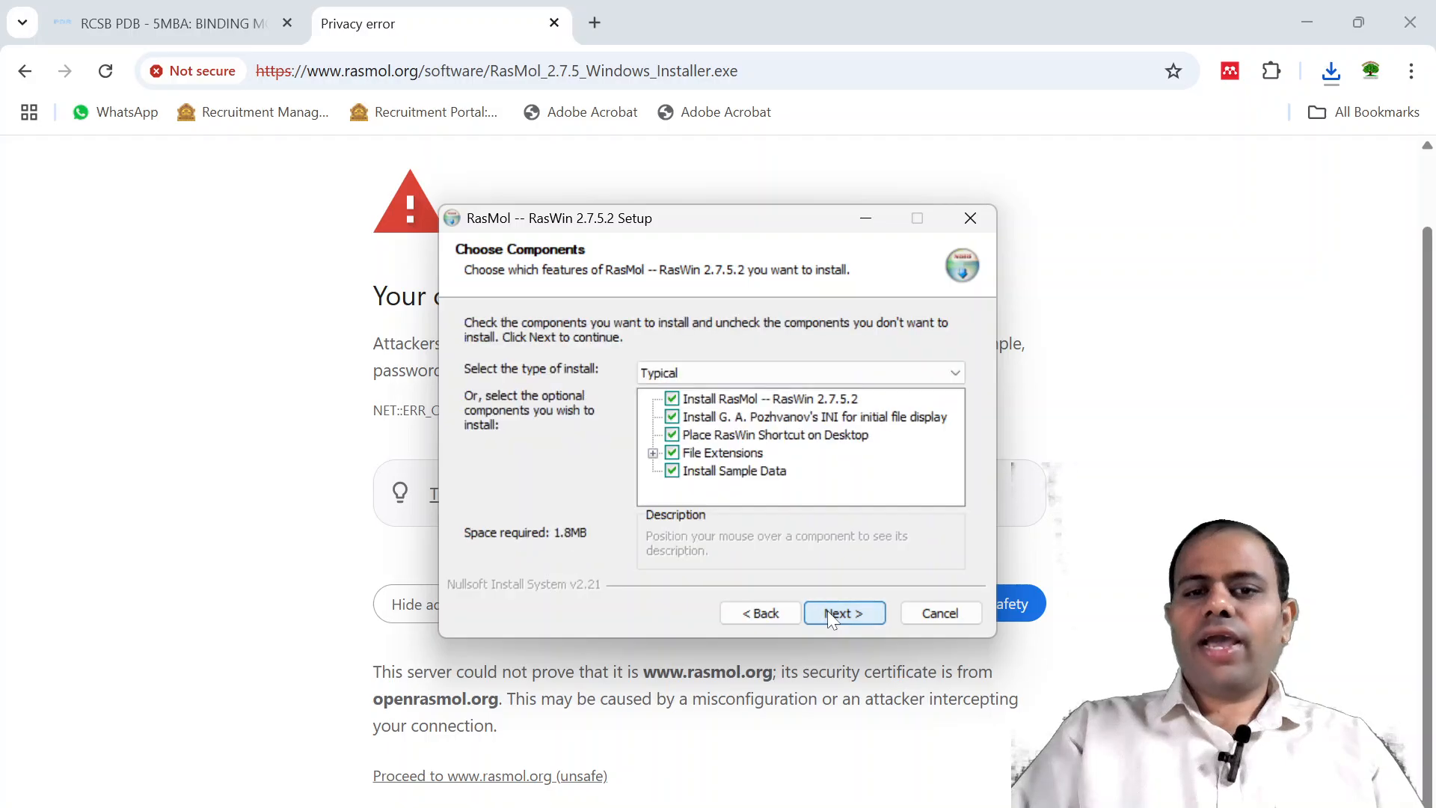
left_click(828, 615)
left_click(829, 614)
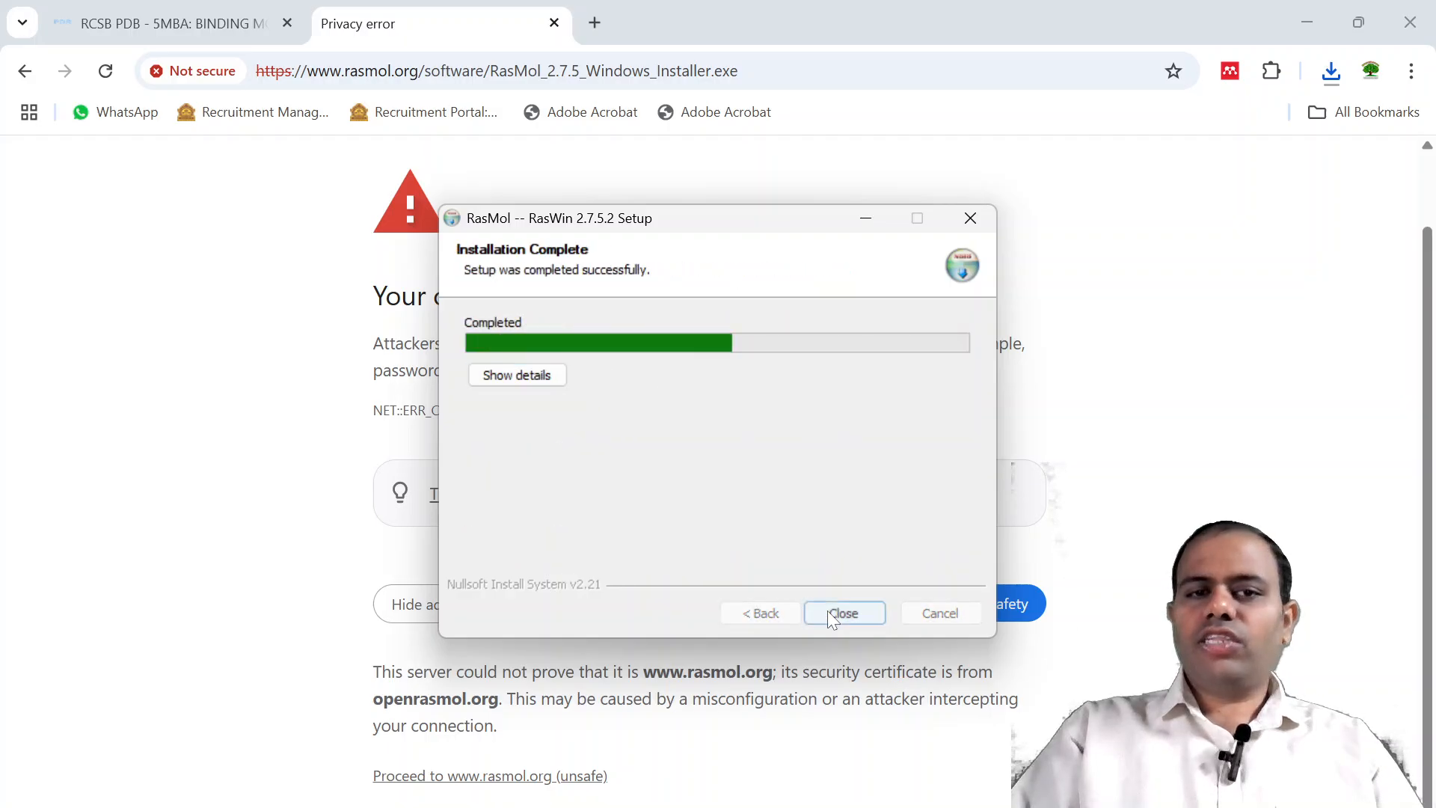
left_click(554, 29)
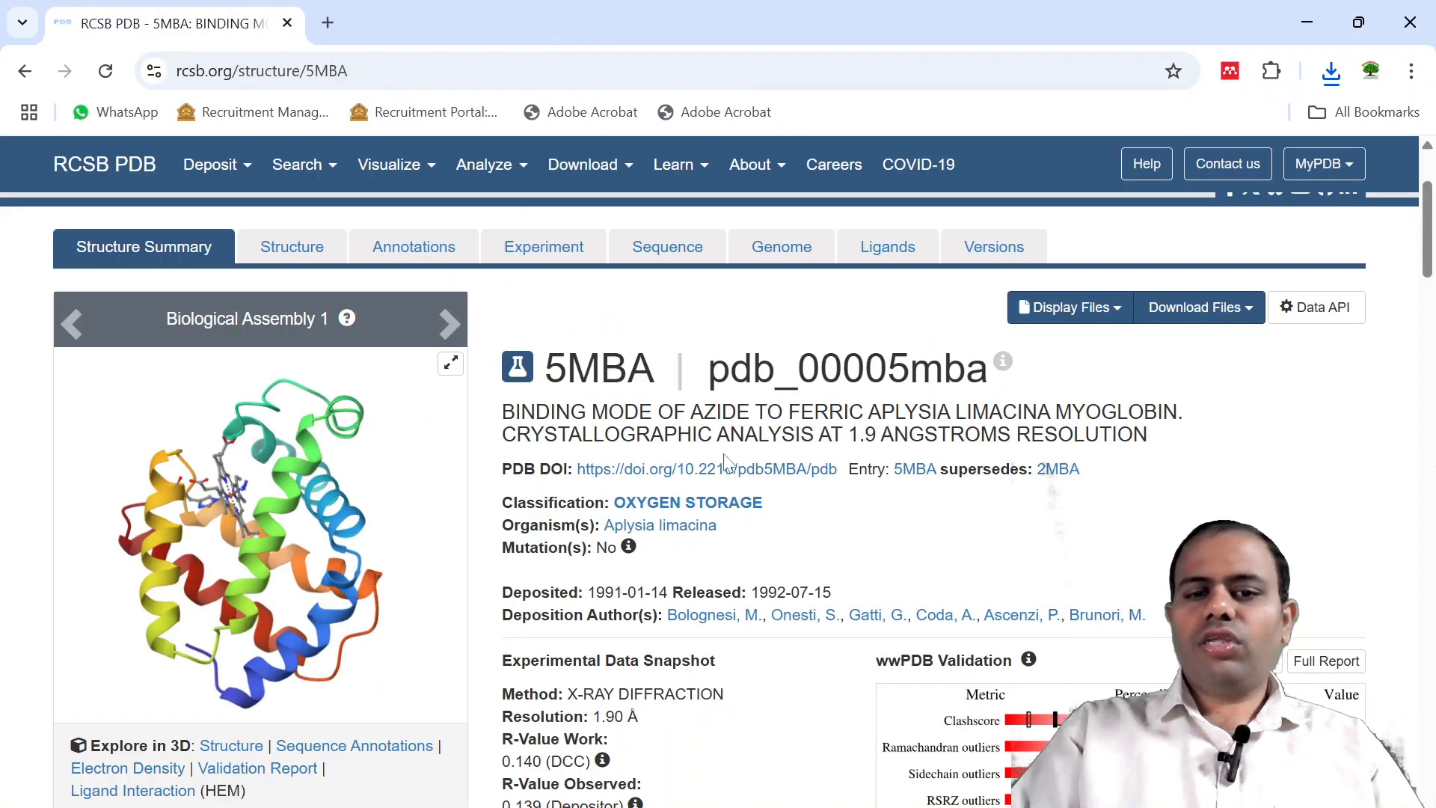
left_click(963, 800)
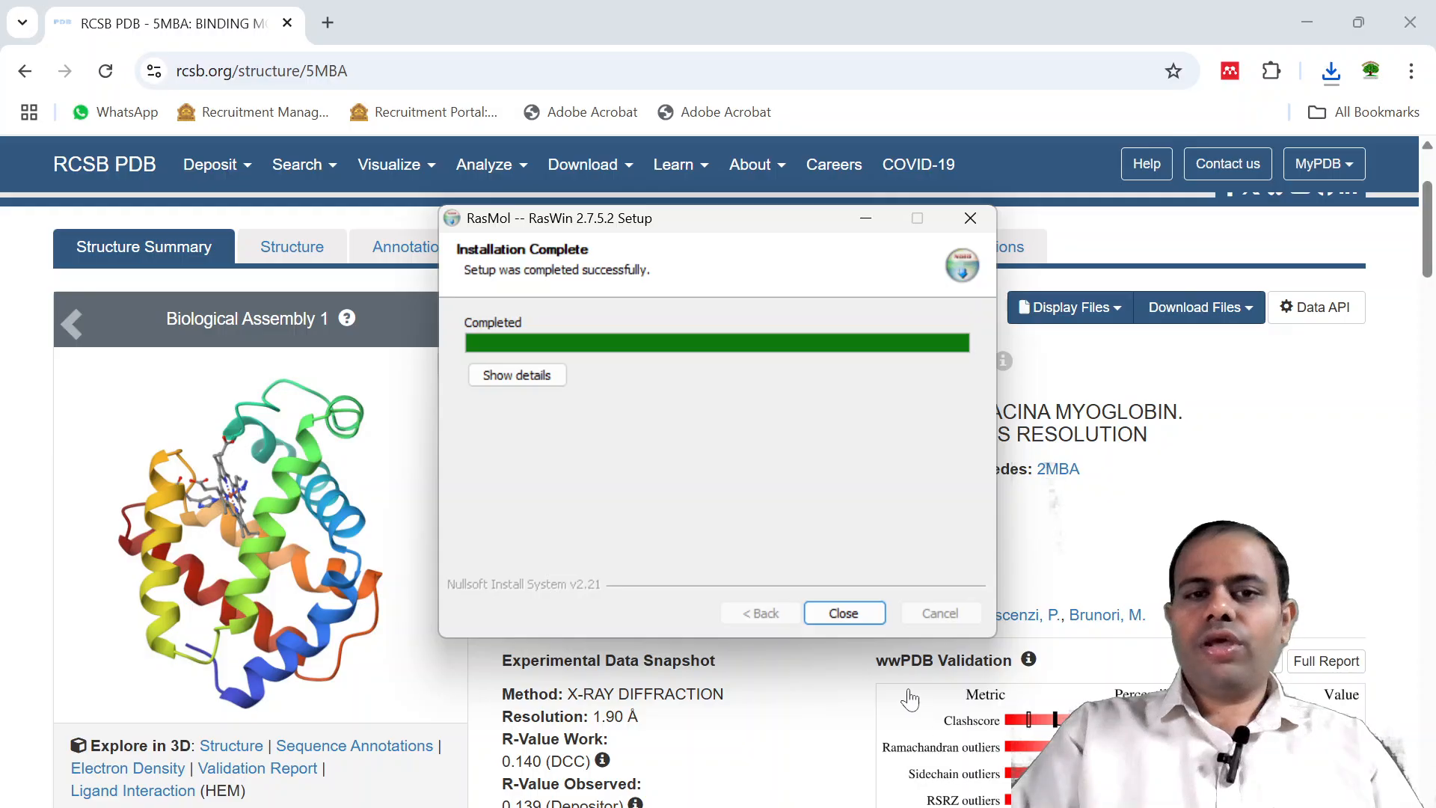
left_click(848, 612)
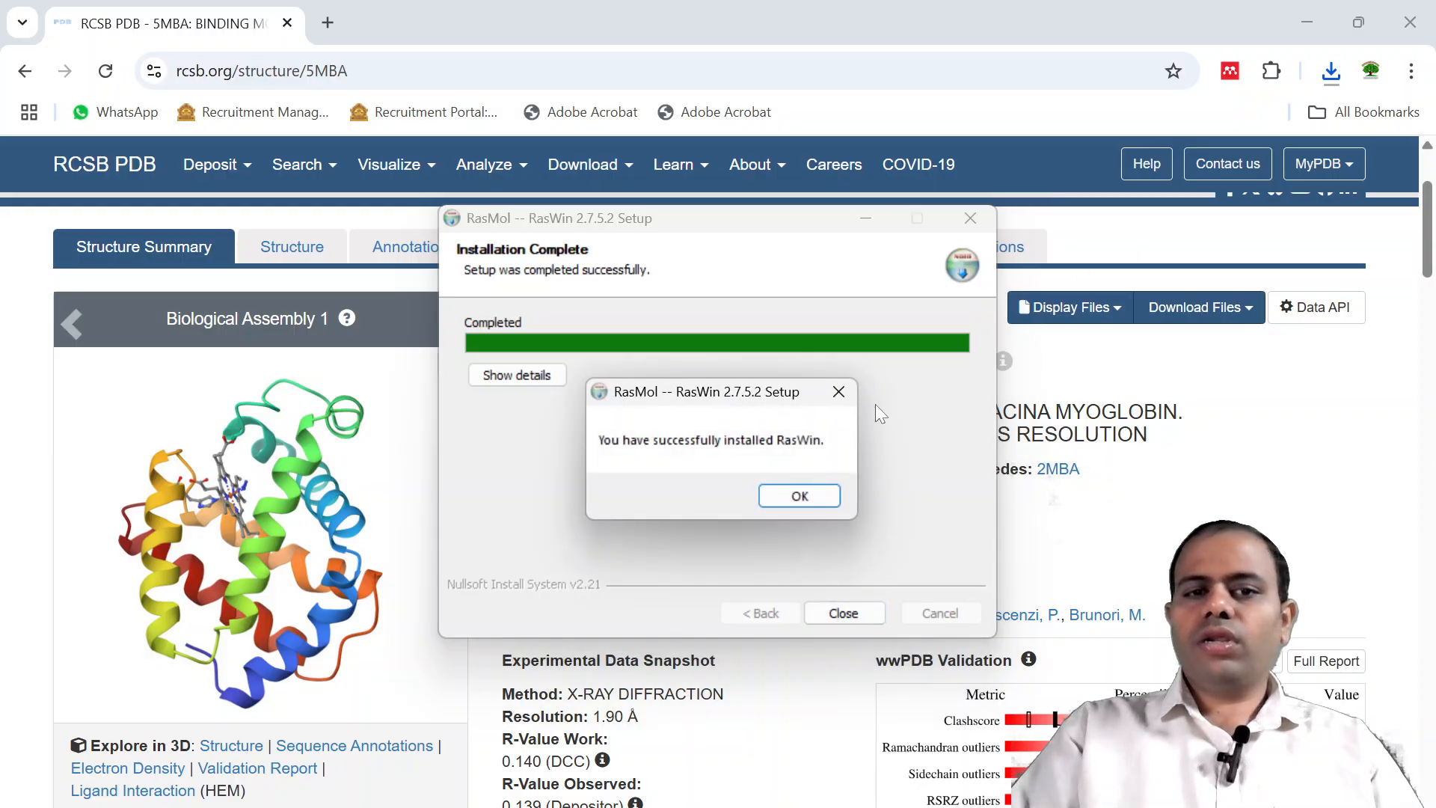
left_click(798, 495)
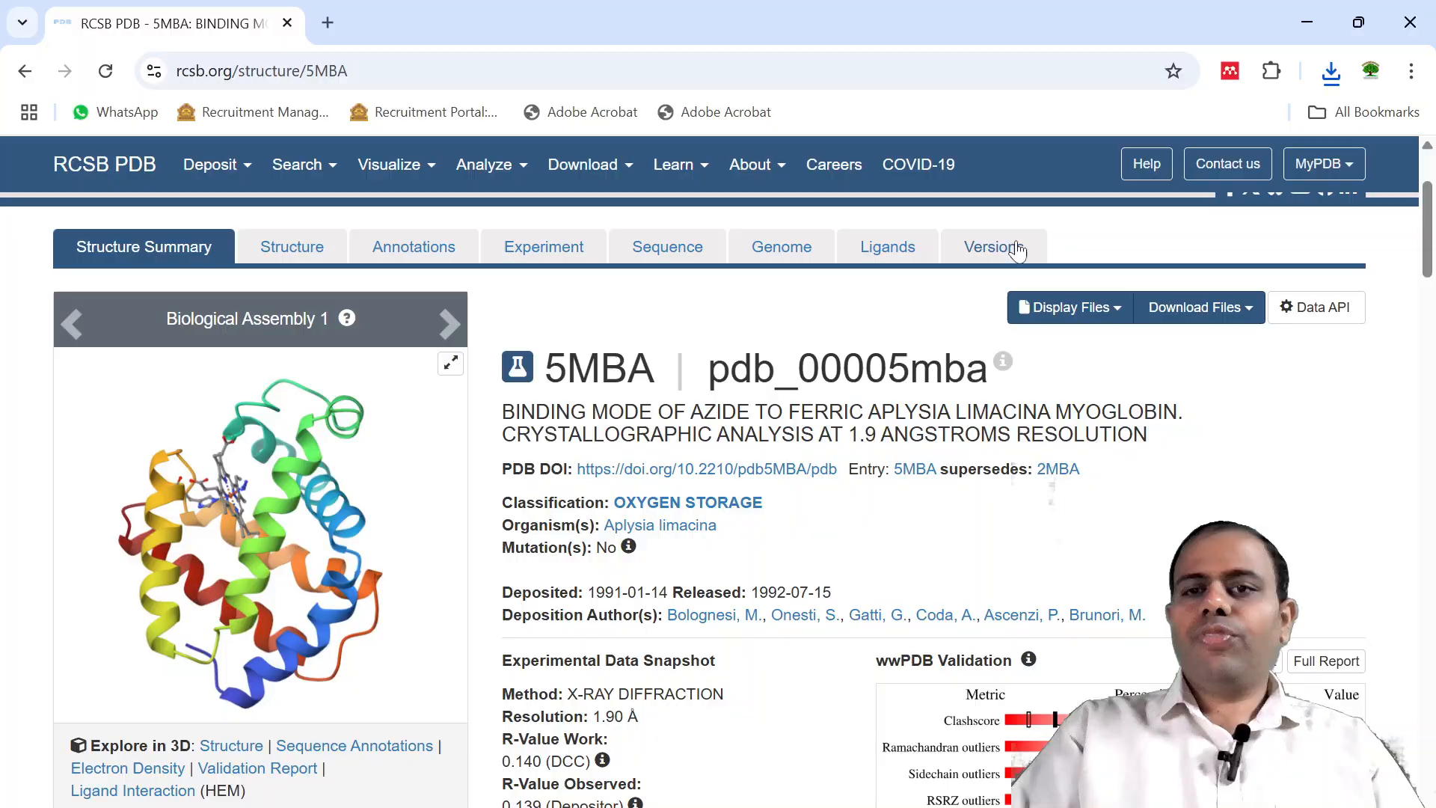
Minimize the browser, open the desktop 5mba file with the RasWin shortcut, and dismiss the About RasMol dialog.
left_click(1306, 22)
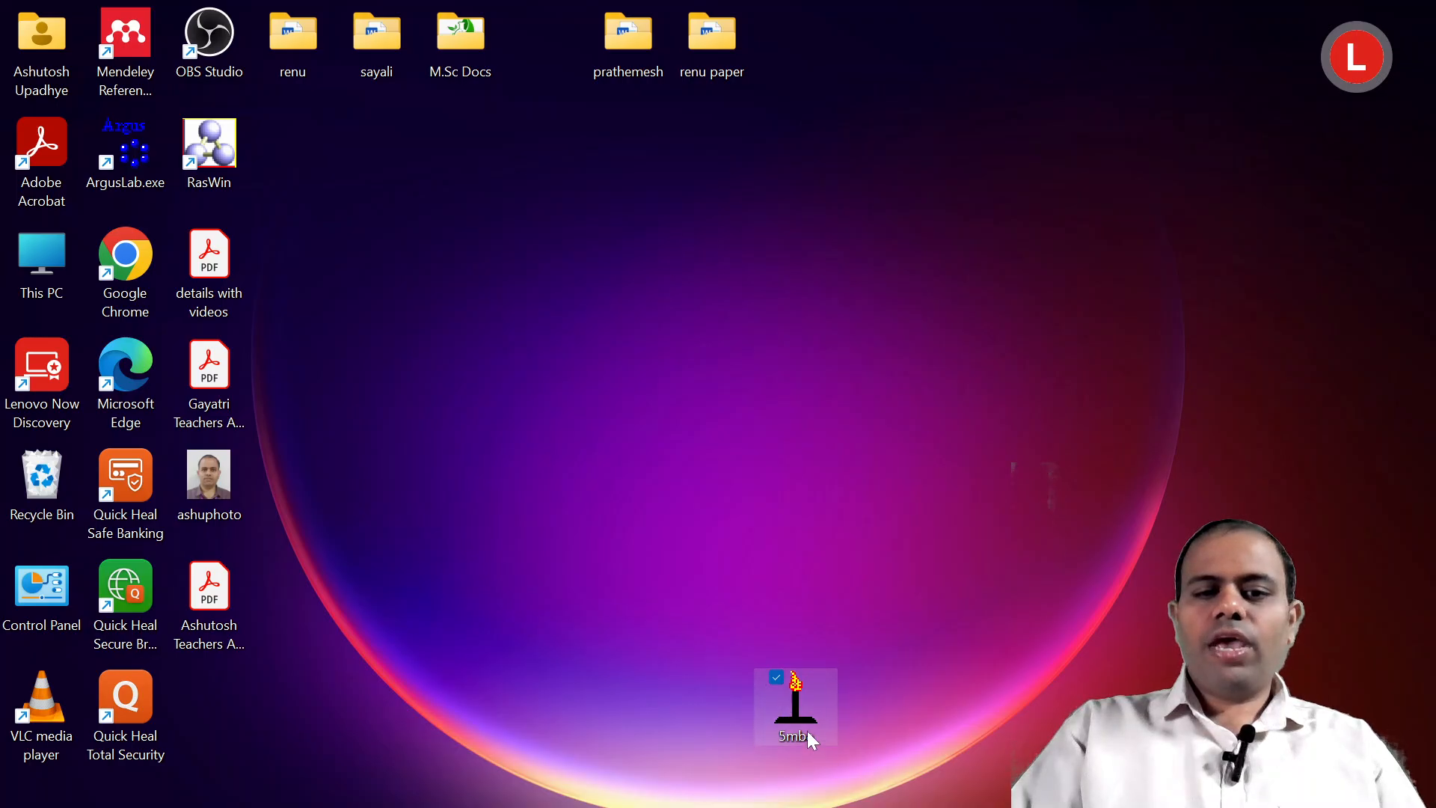
left_click_drag(800, 700, 338, 284)
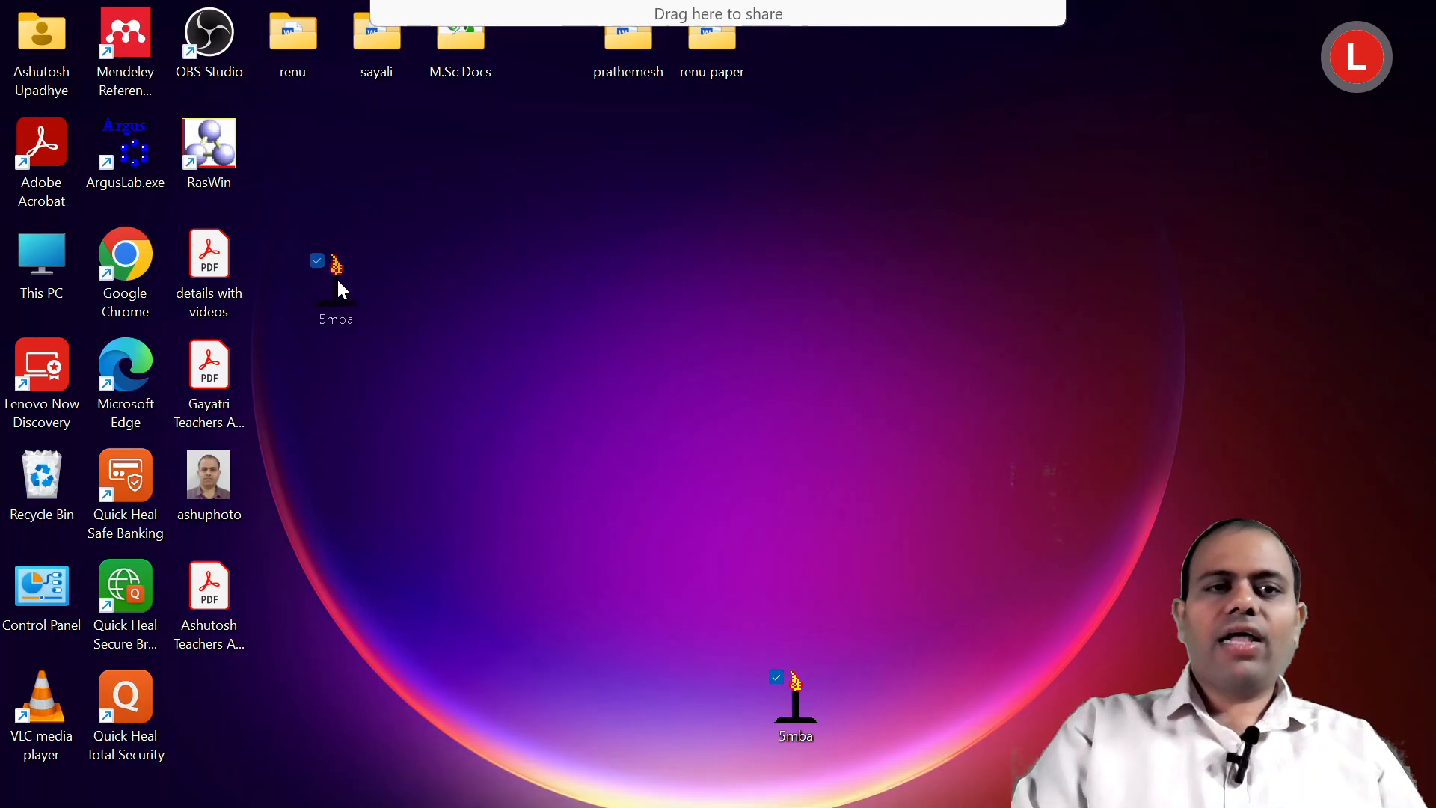
left_click_drag(298, 187, 225, 161)
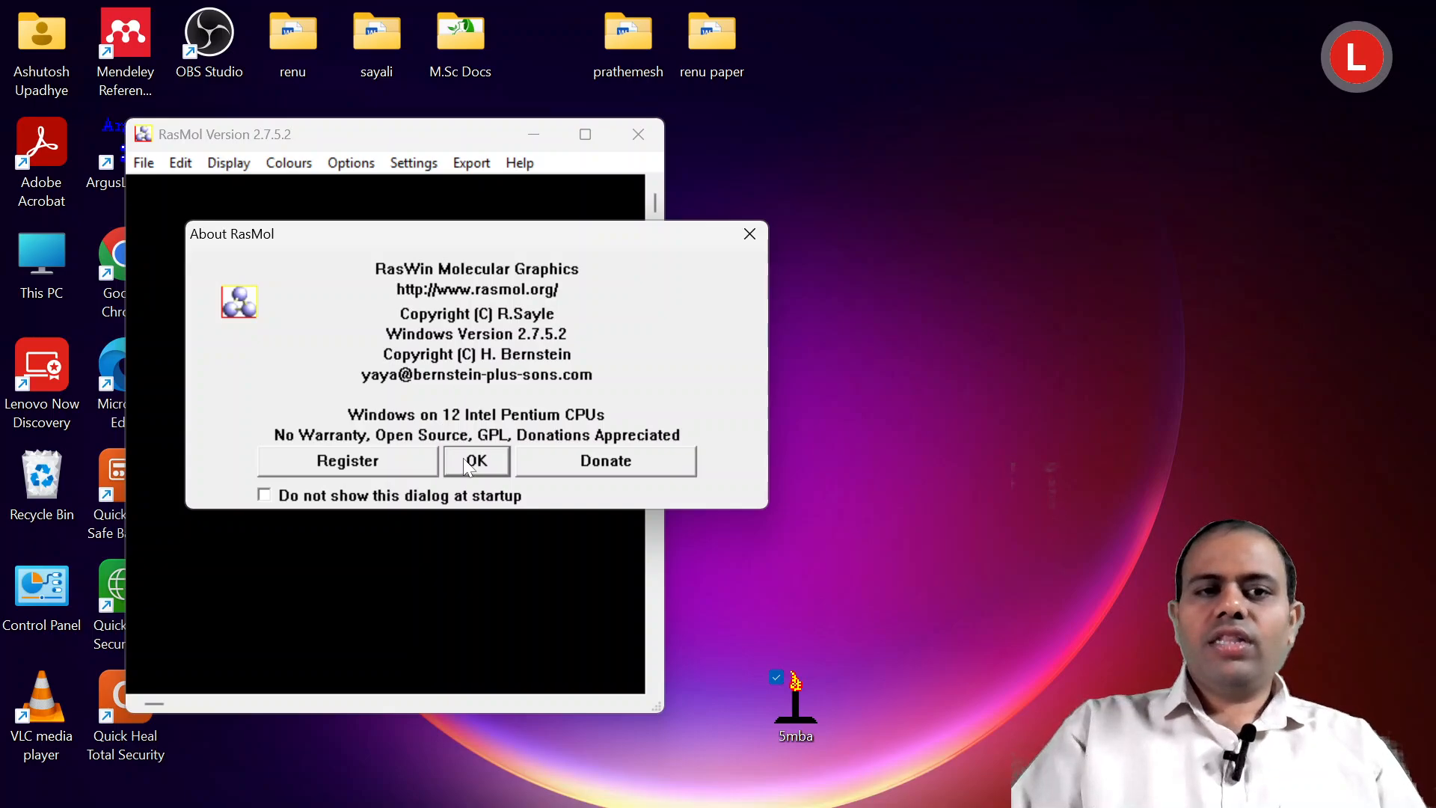
left_click(470, 462)
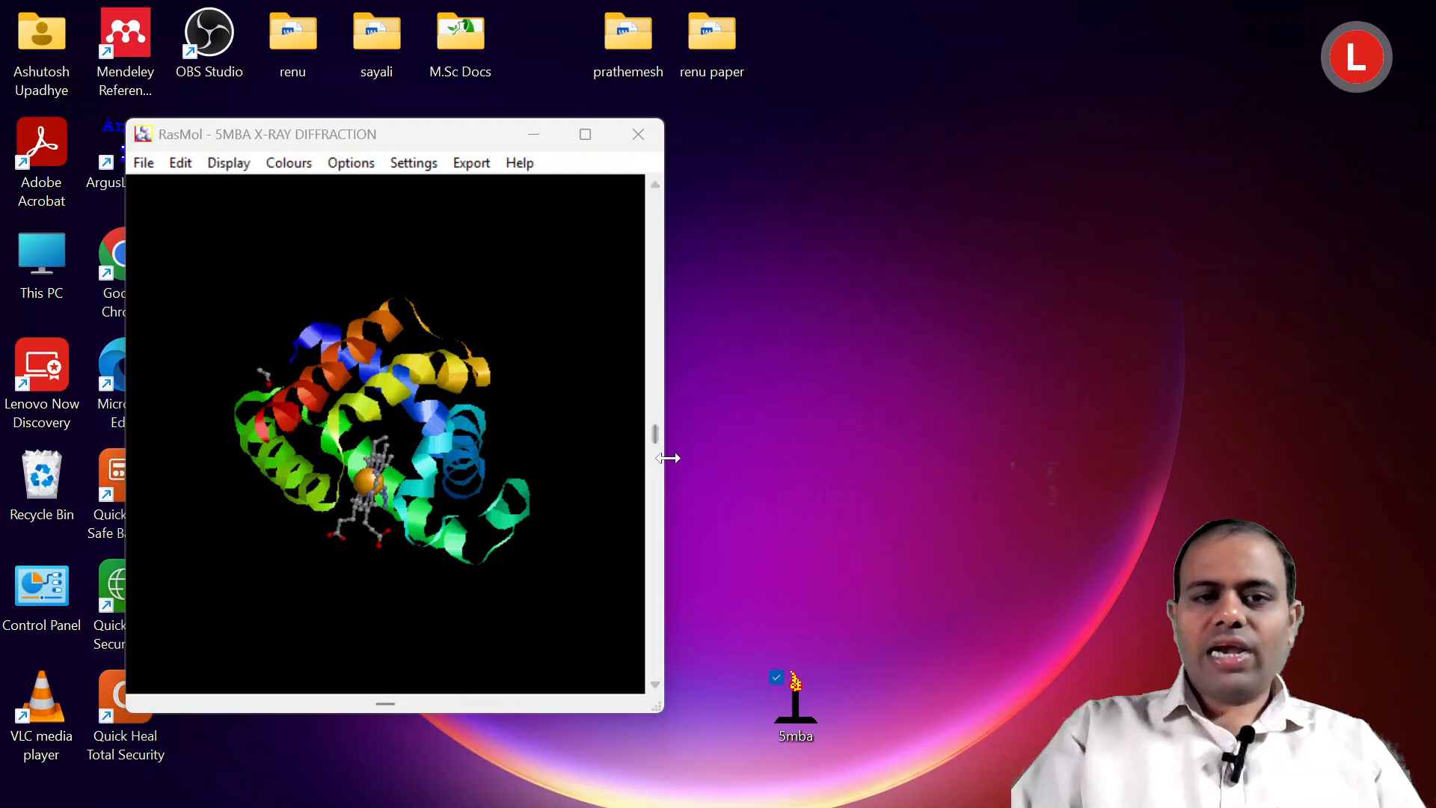
Widen the RasMol viewer window and arrange it side by side with a narrowed RasMol Command Line window.
left_click_drag(667, 458, 977, 458)
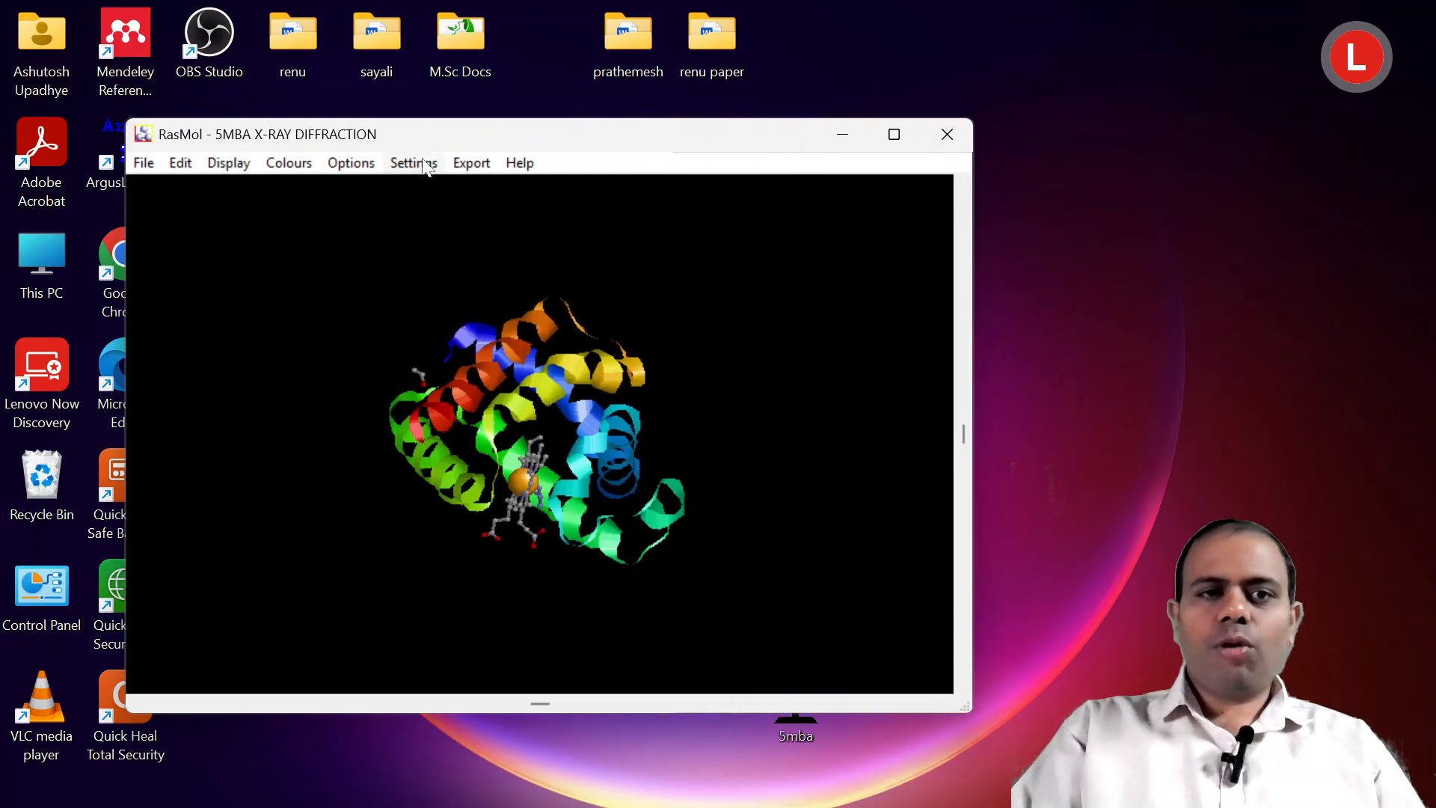
left_click_drag(447, 118, 366, 56)
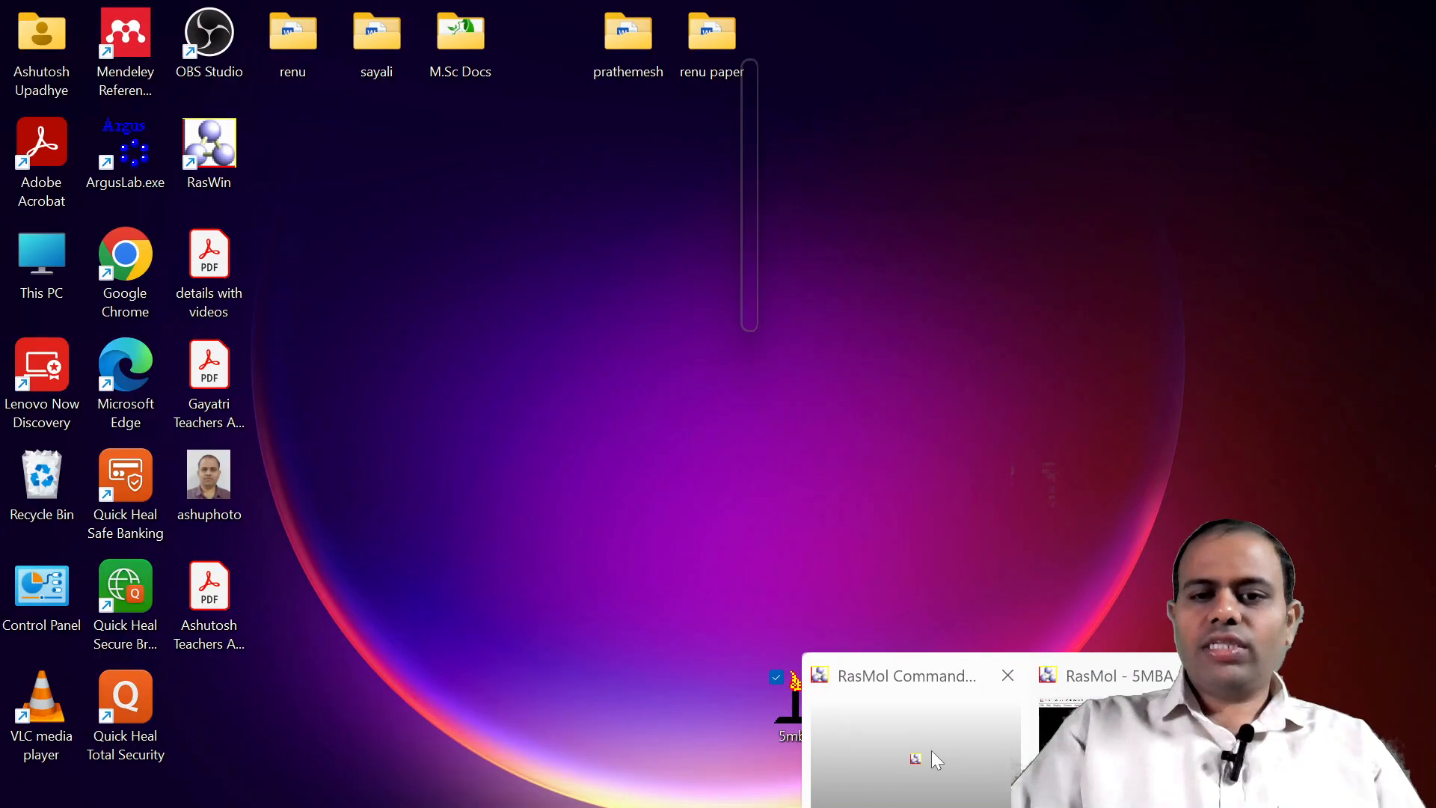
left_click(931, 751)
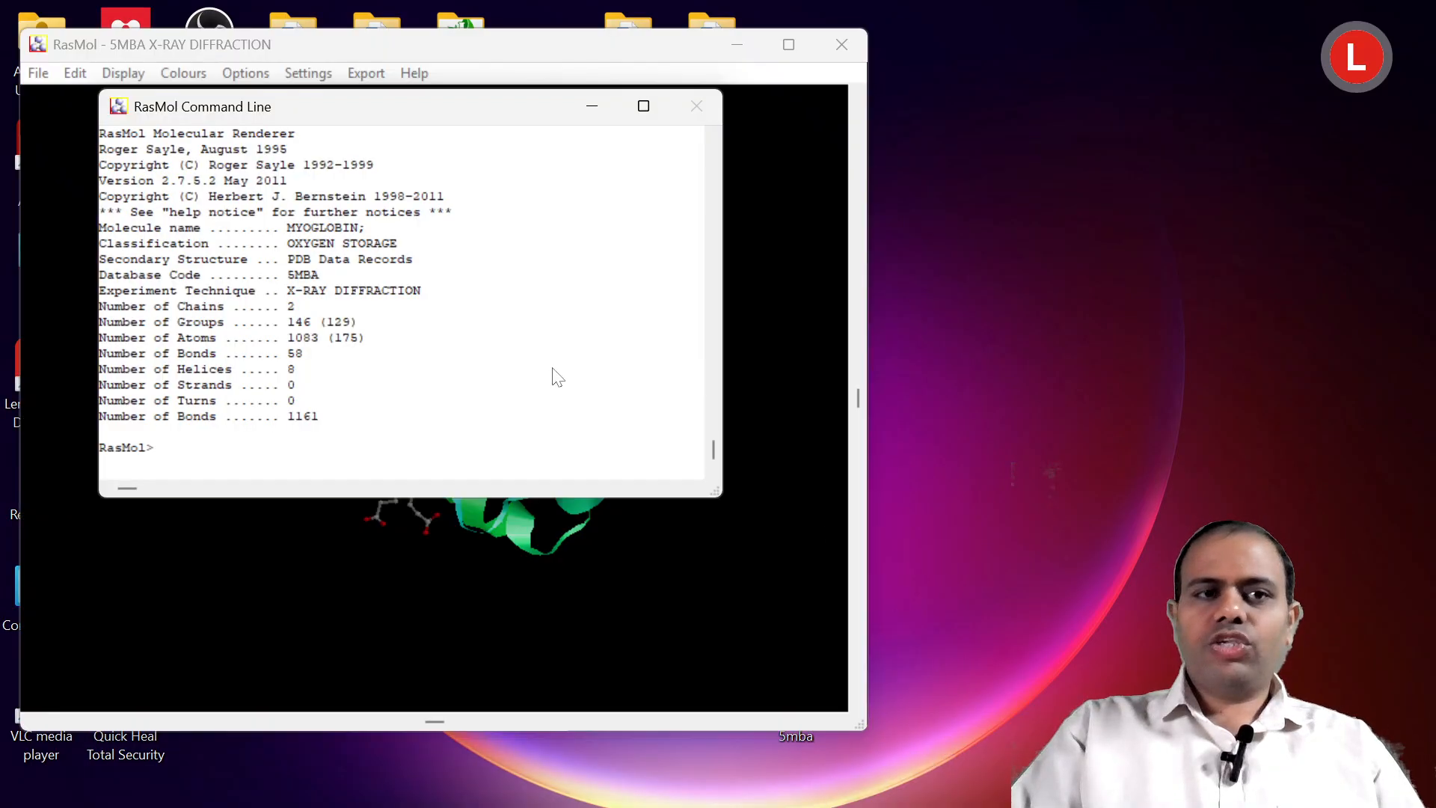
left_click_drag(394, 106, 1092, 159)
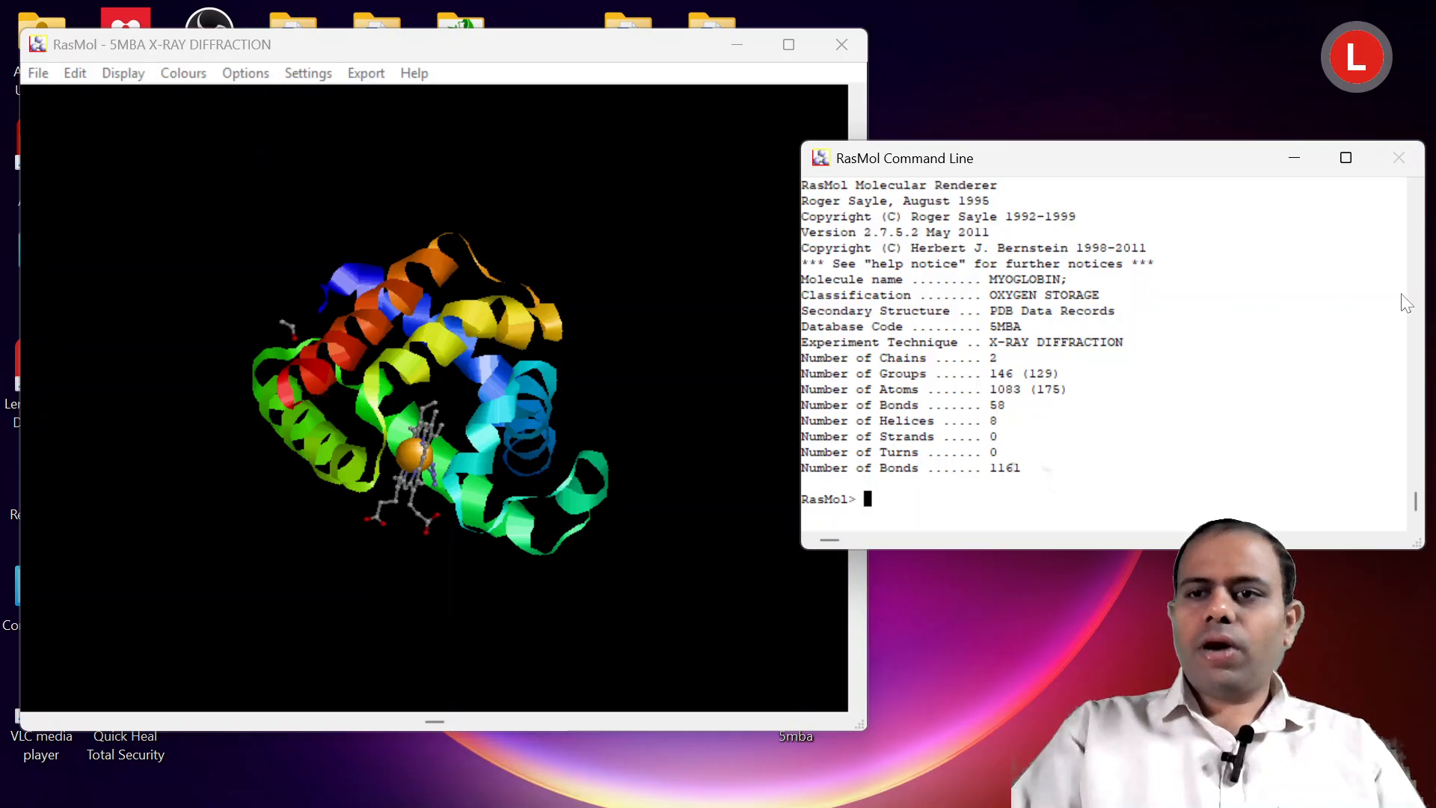
left_click_drag(1425, 291, 1292, 290)
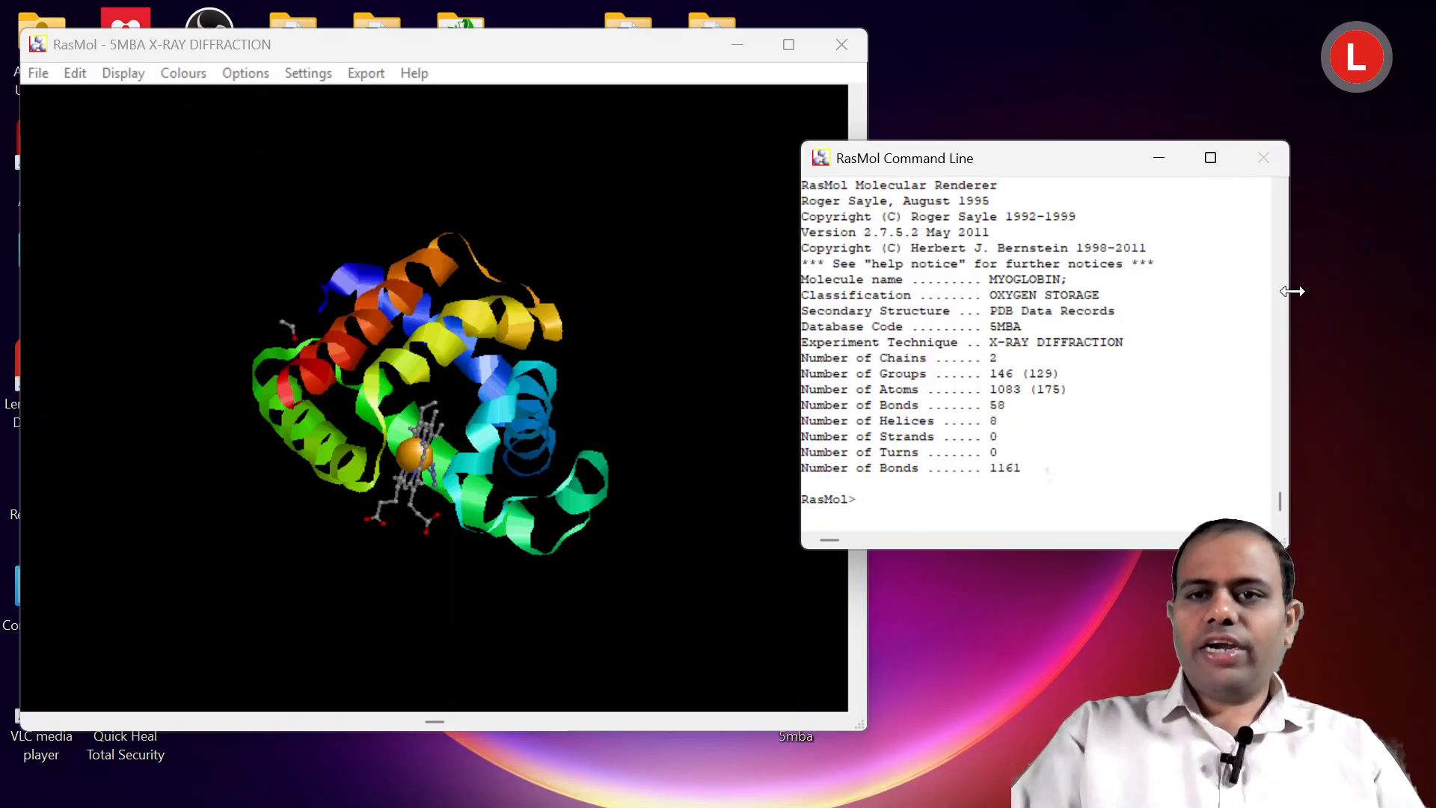
left_click_drag(1003, 165, 1096, 152)
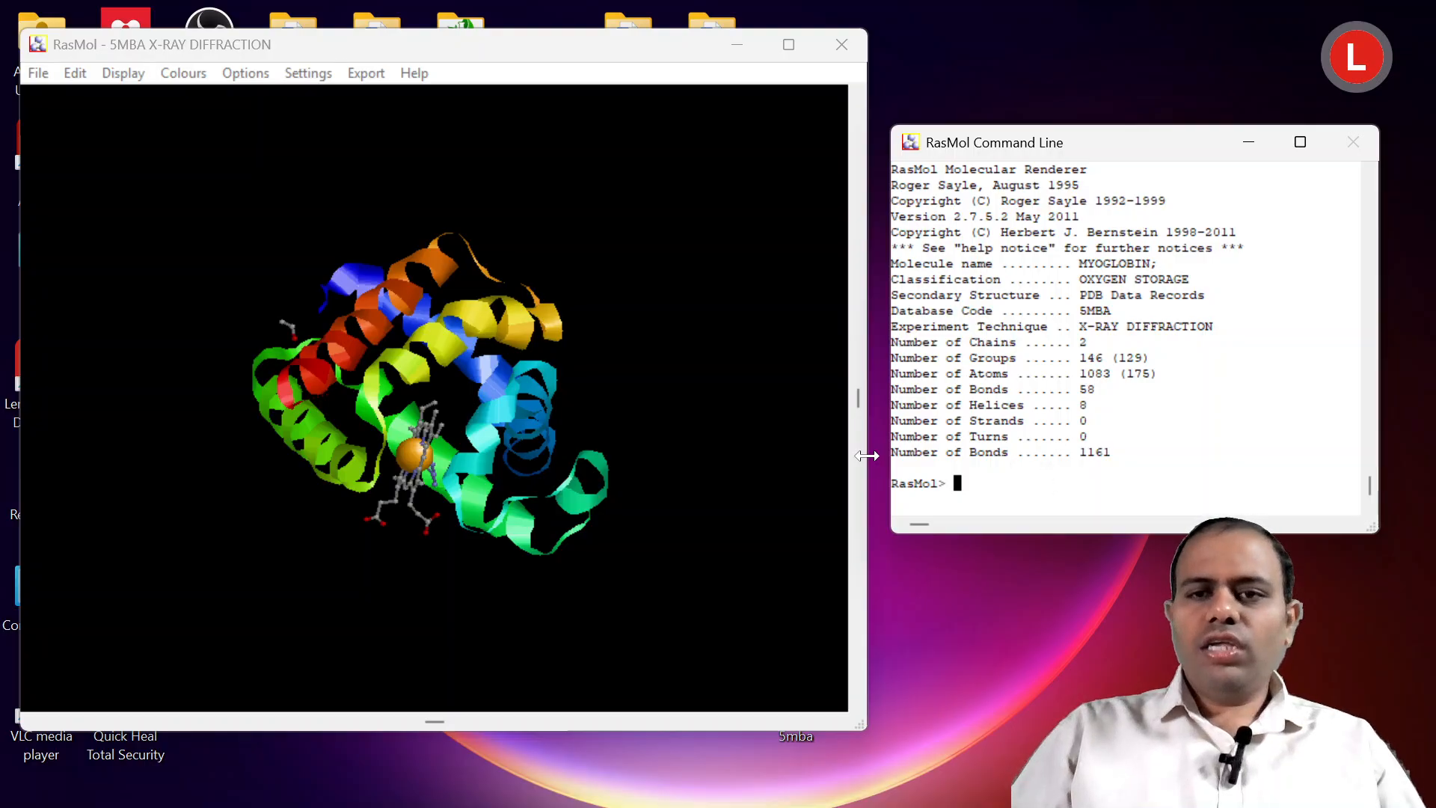
Run "show information" in the maximized RasMol Command Line to review the myoglobin details, and restore the window size.
double_click(1168, 146)
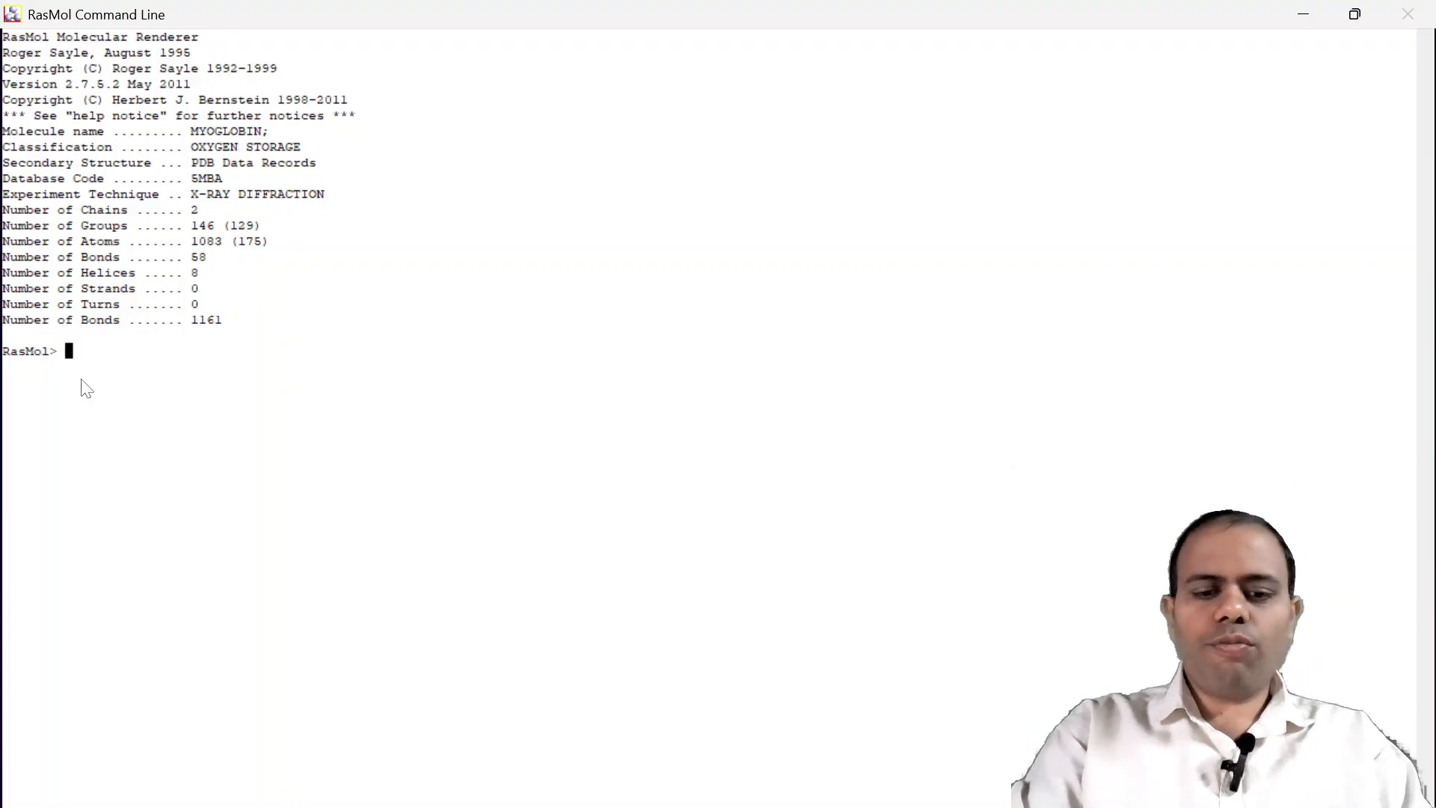
type("show")
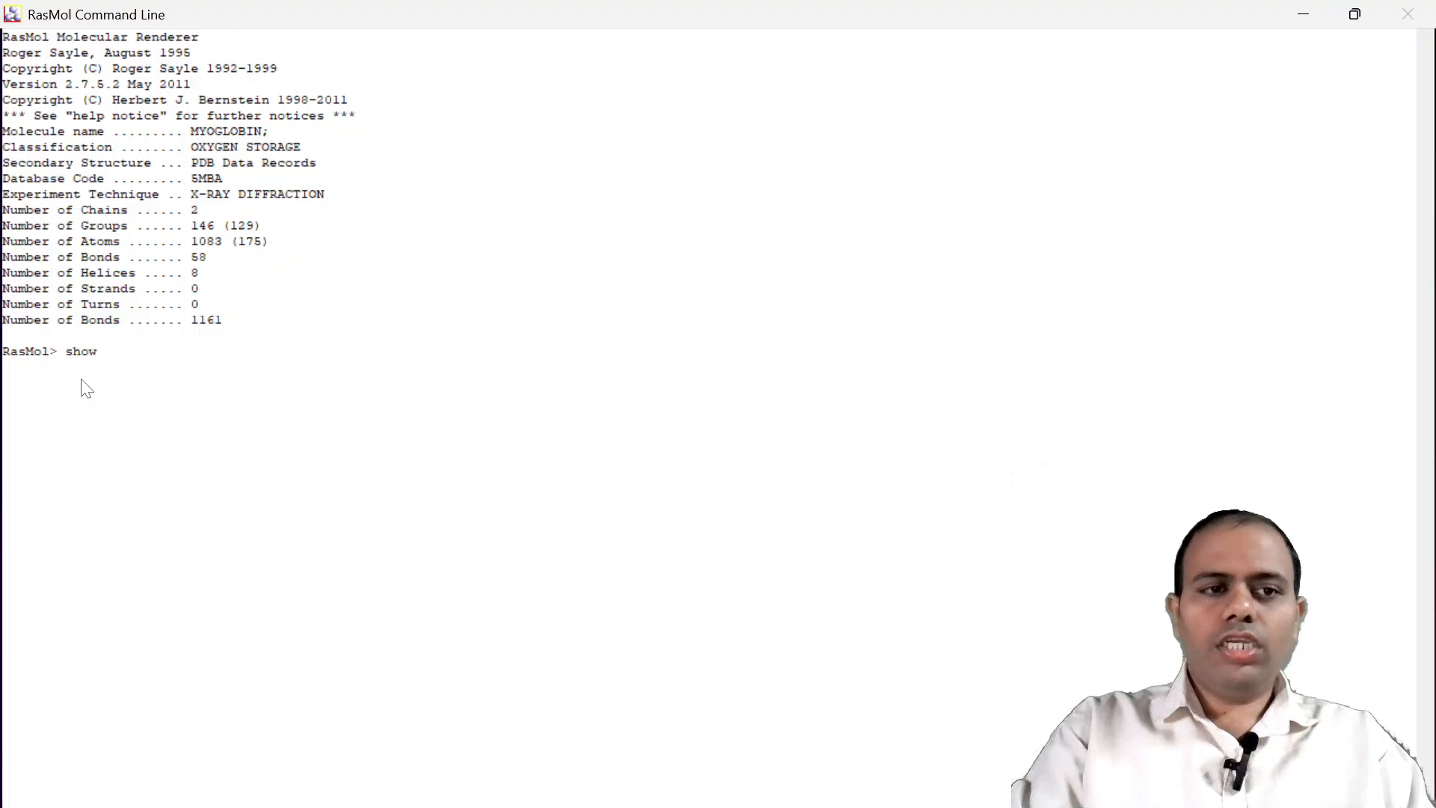
type(" in")
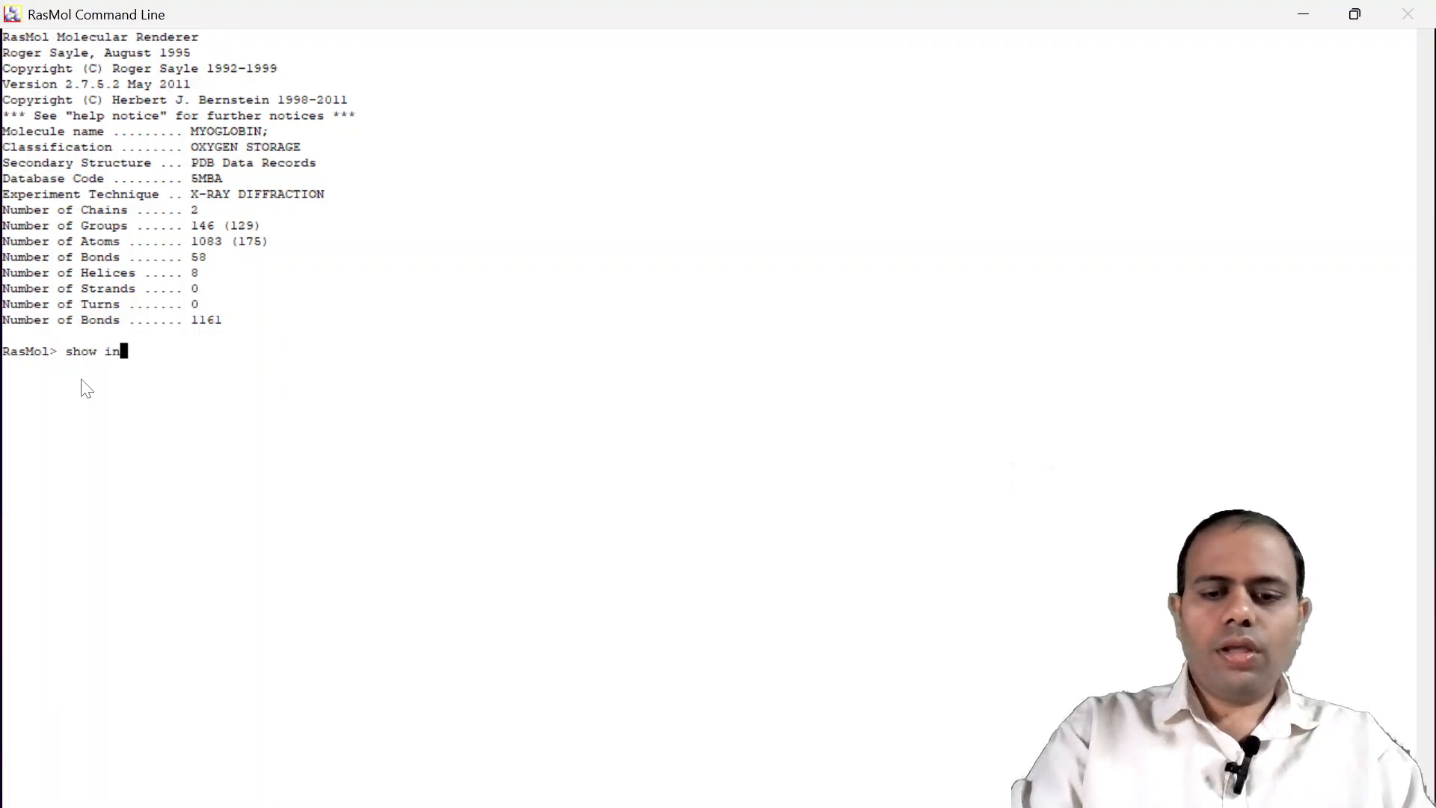
type("formation")
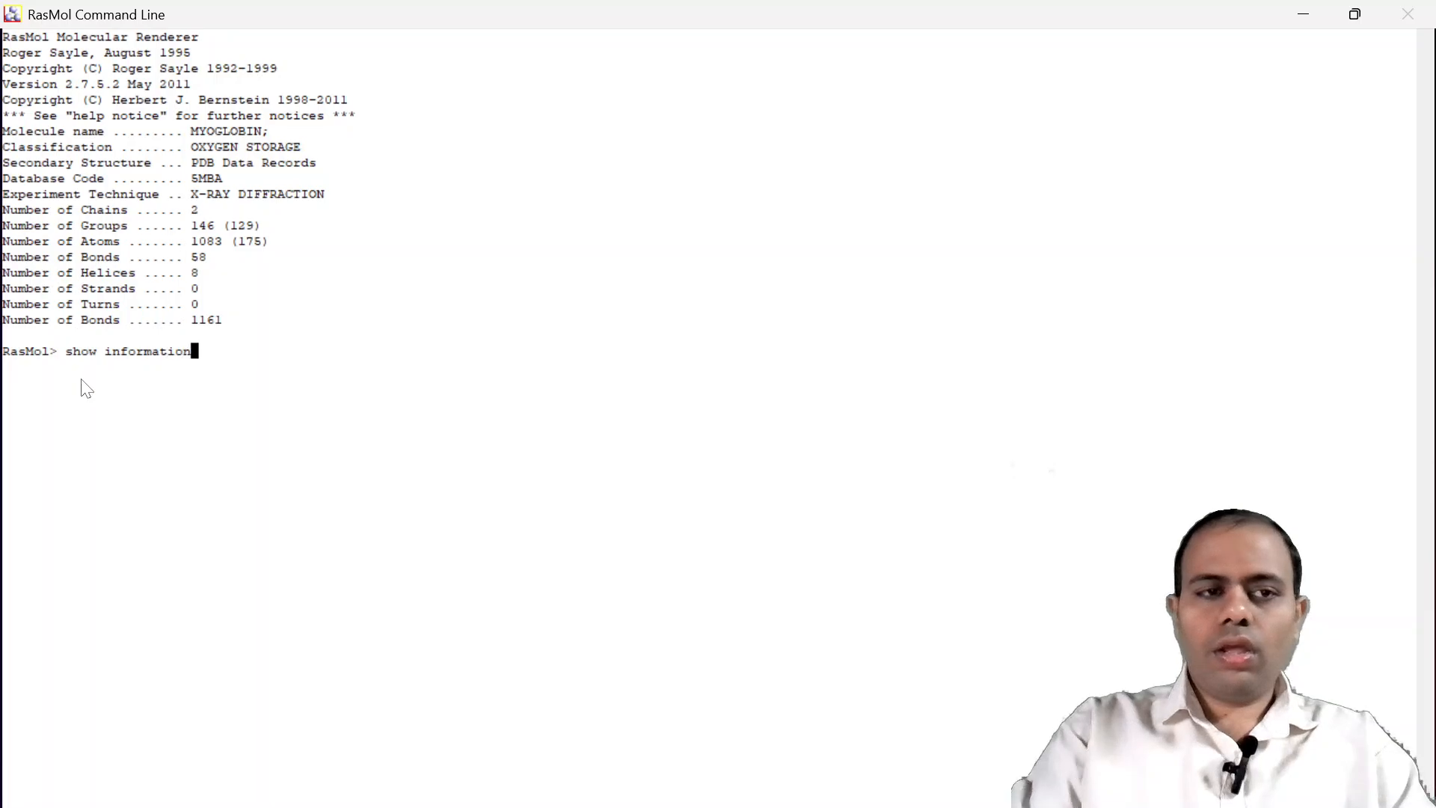
key("Return")
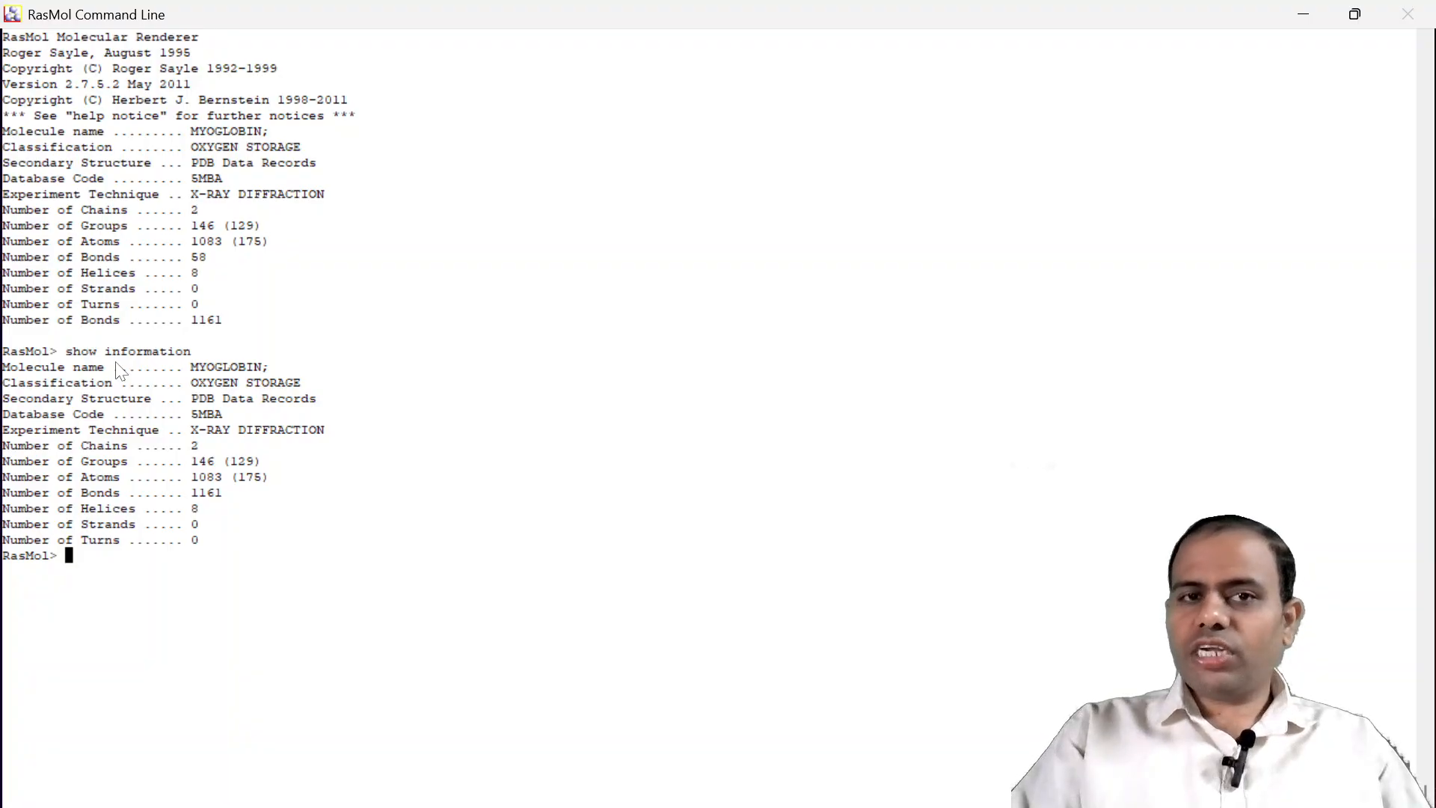
double_click(586, 3)
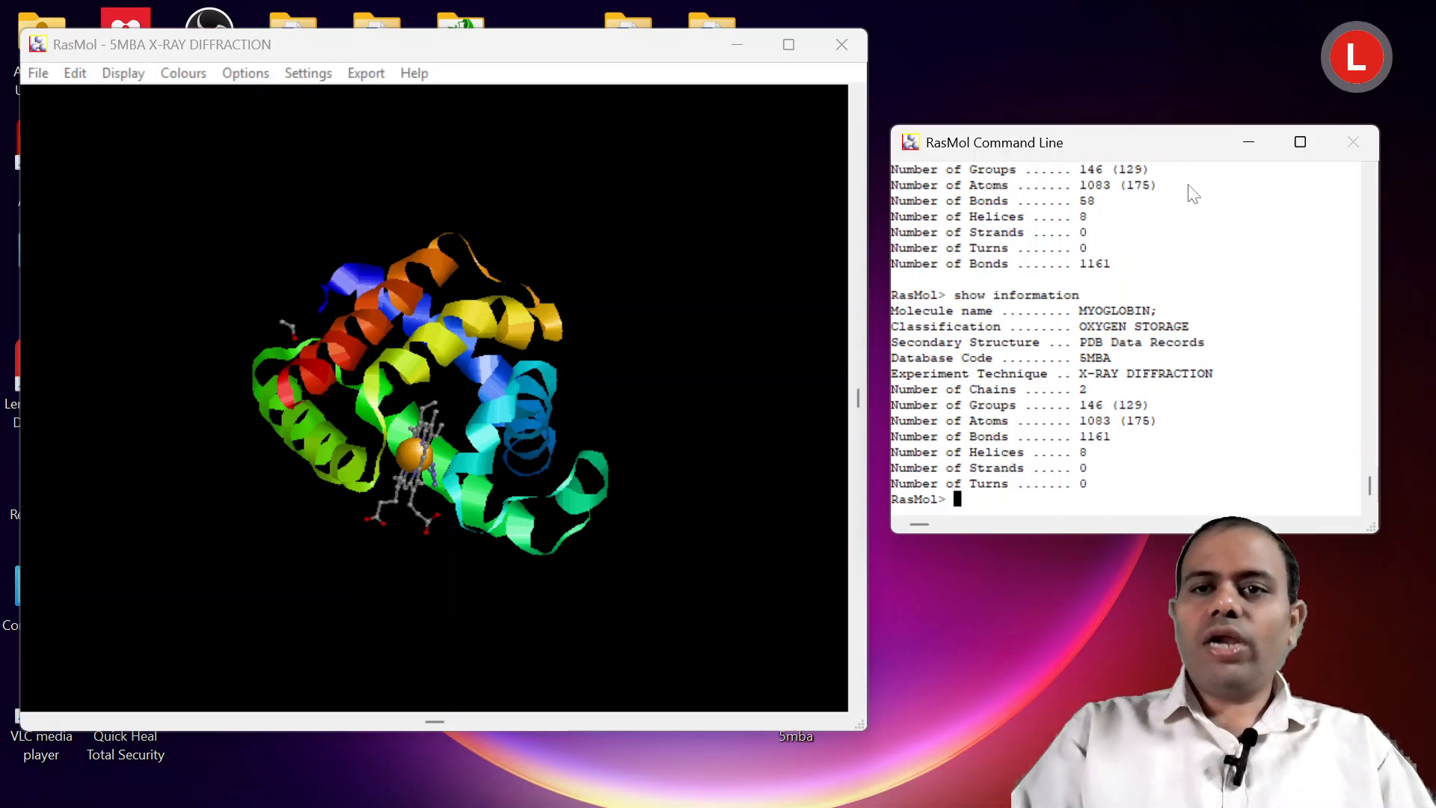
Maximize the RasMol Command Line and run "show sequence" to list the residues of the myoglobin chain.
double_click(1180, 149)
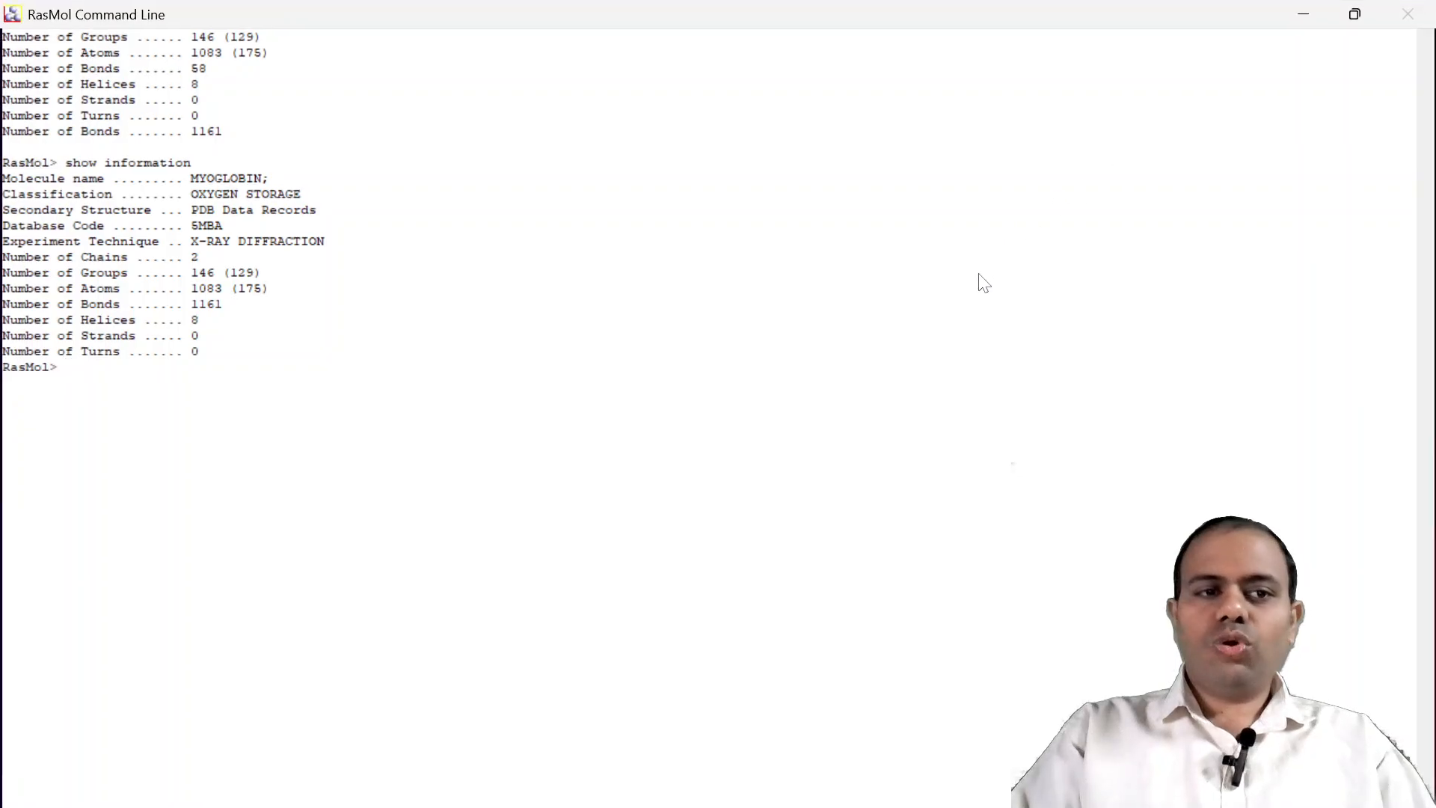
type("show ")
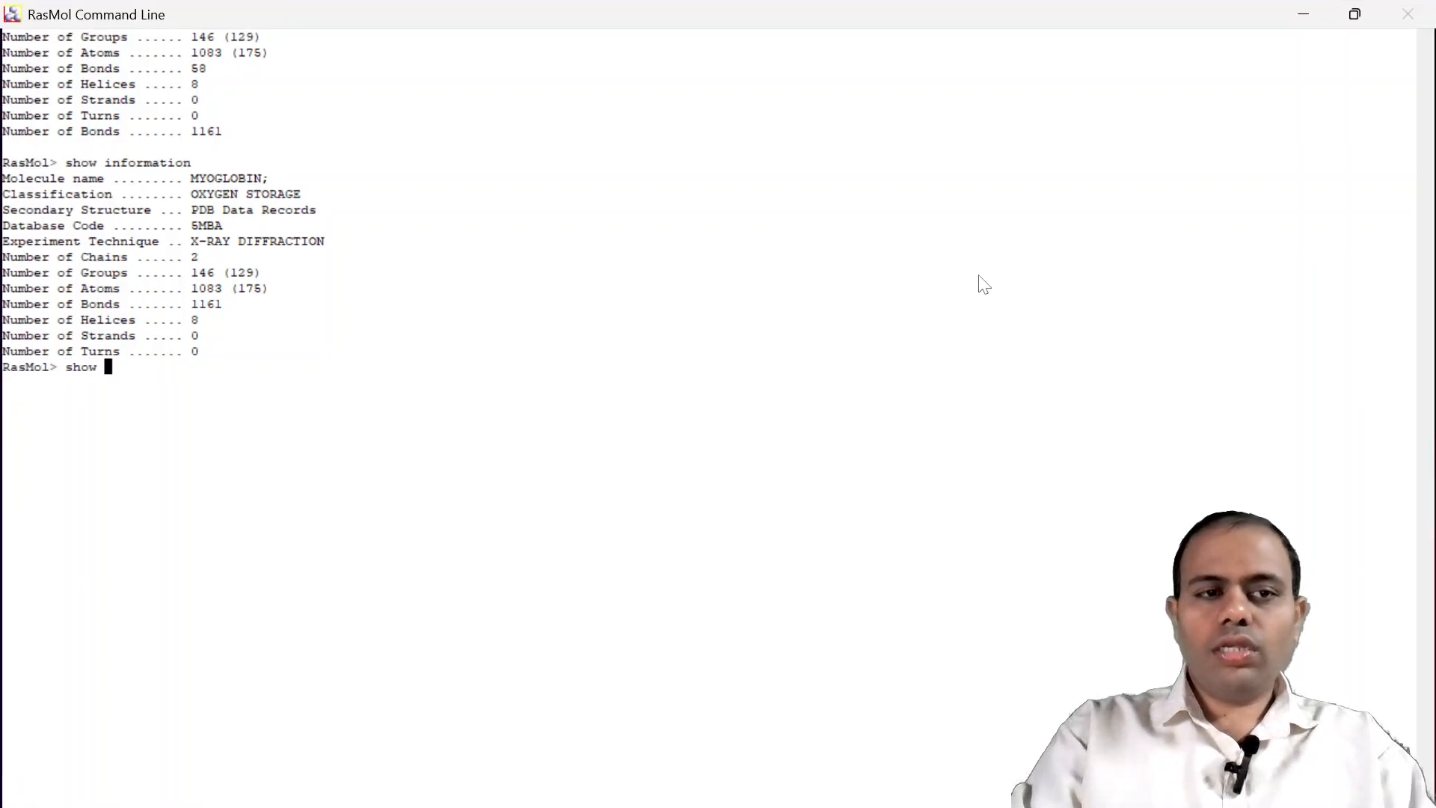
type("sequ")
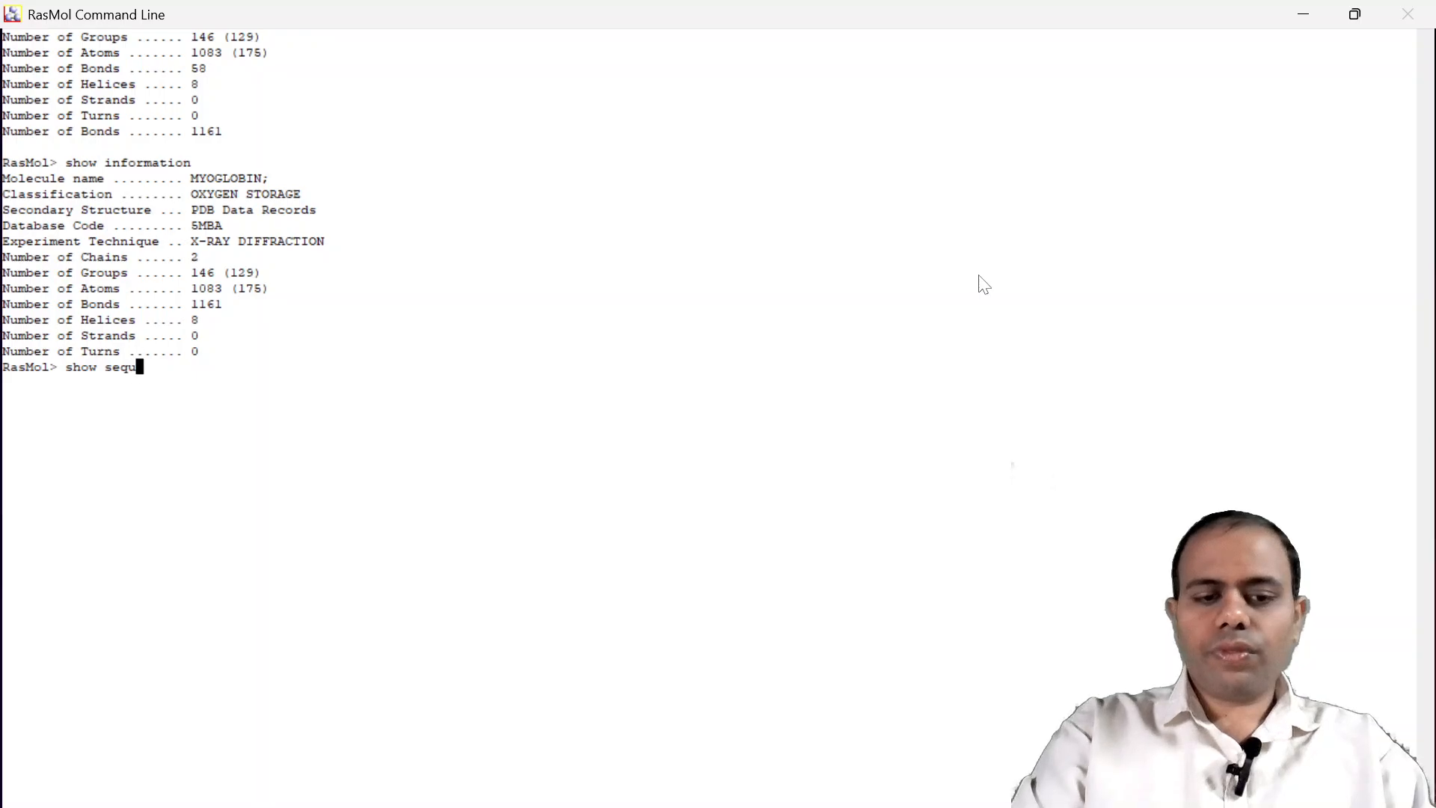
type("ence")
key("Return")
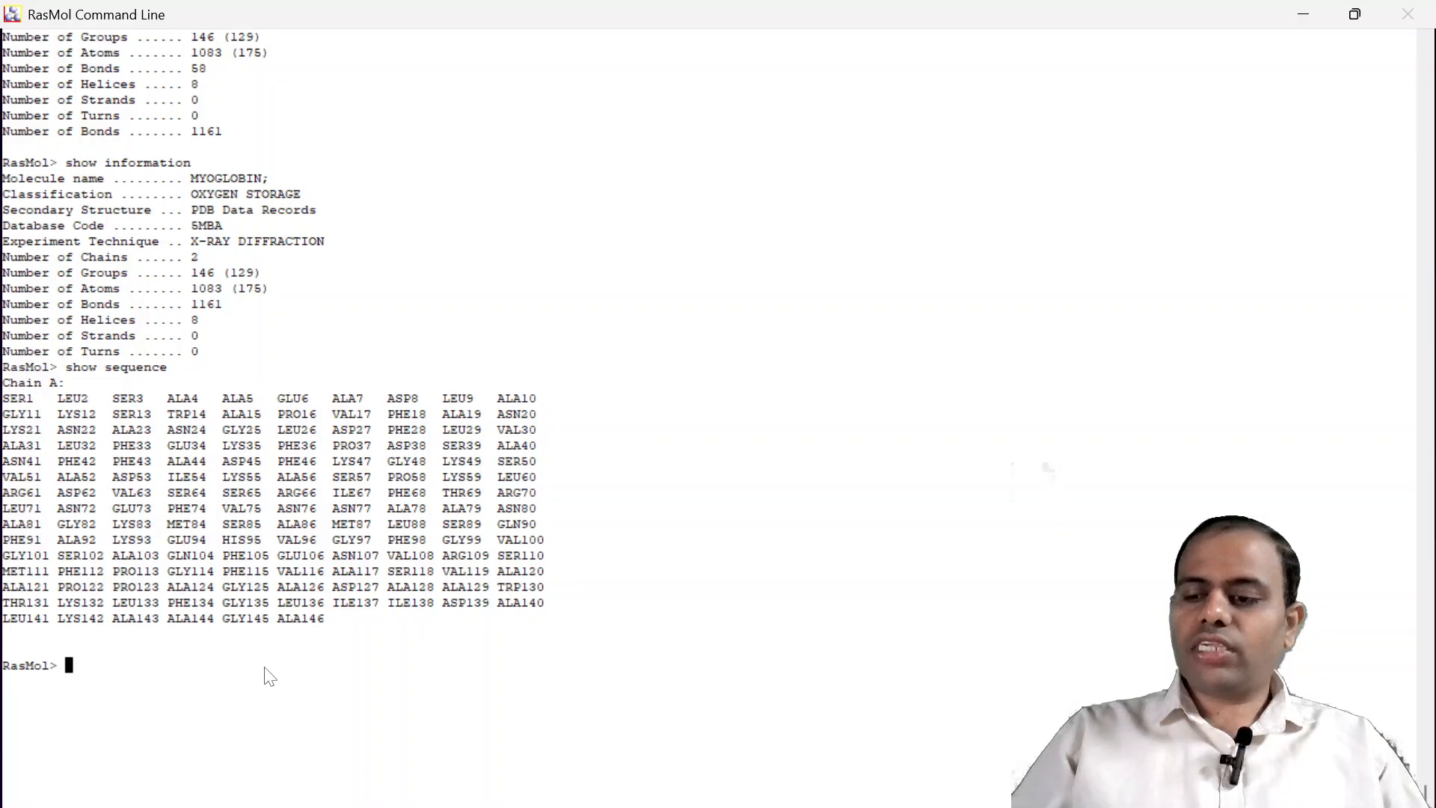
Run "select all" in the RasMol Command Line, restore its window, and display the whole molecule as Wireframe.
type("se")
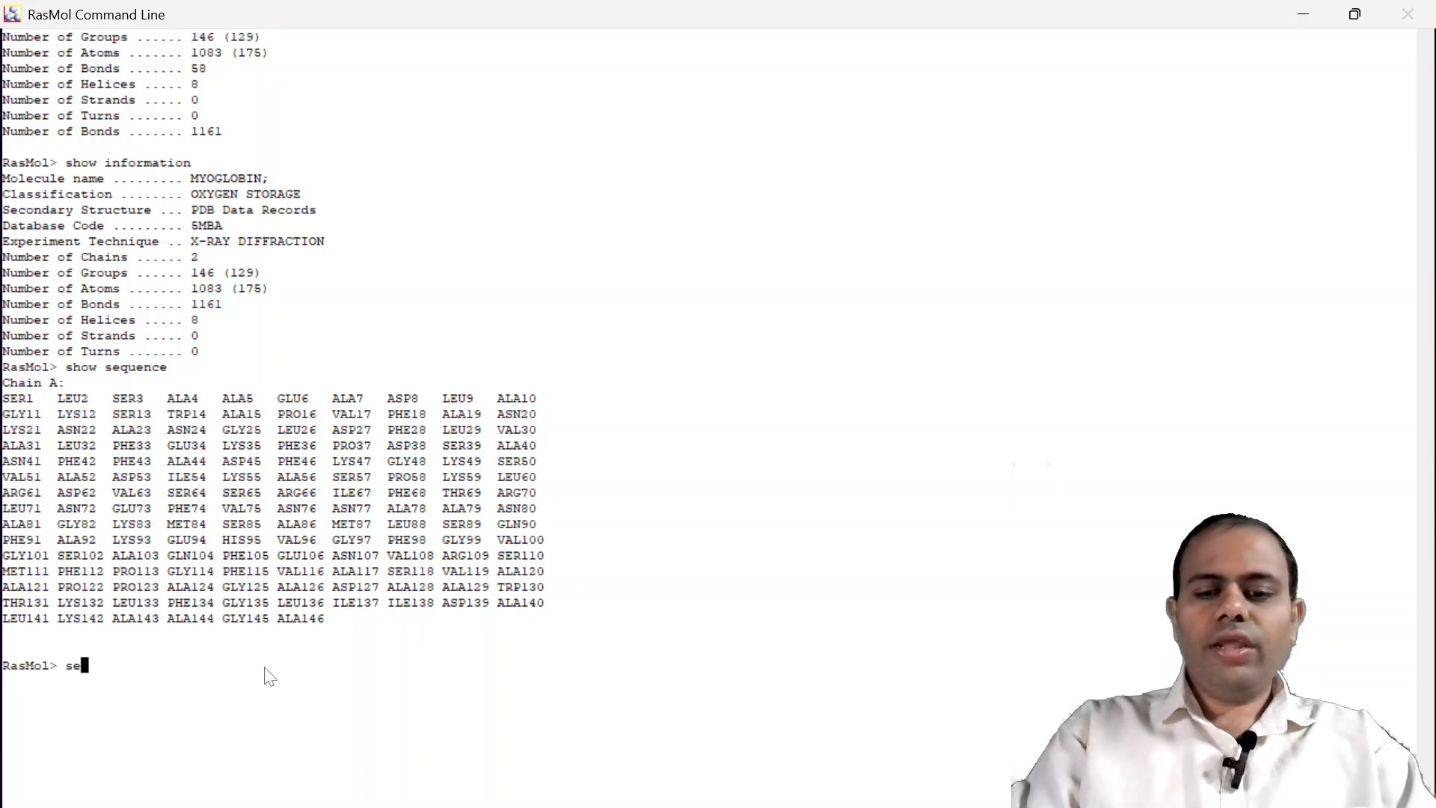
type("lect all")
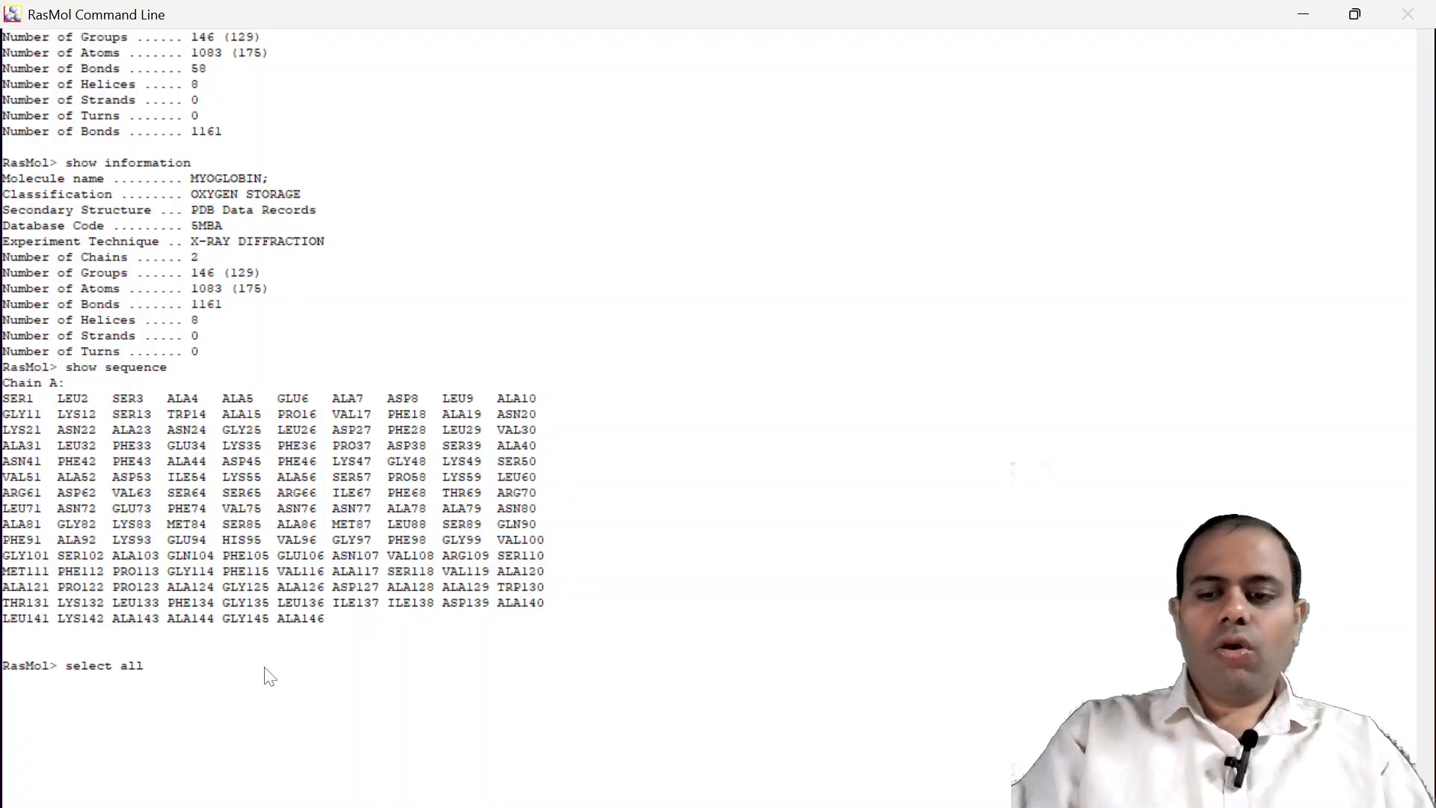
key("Return")
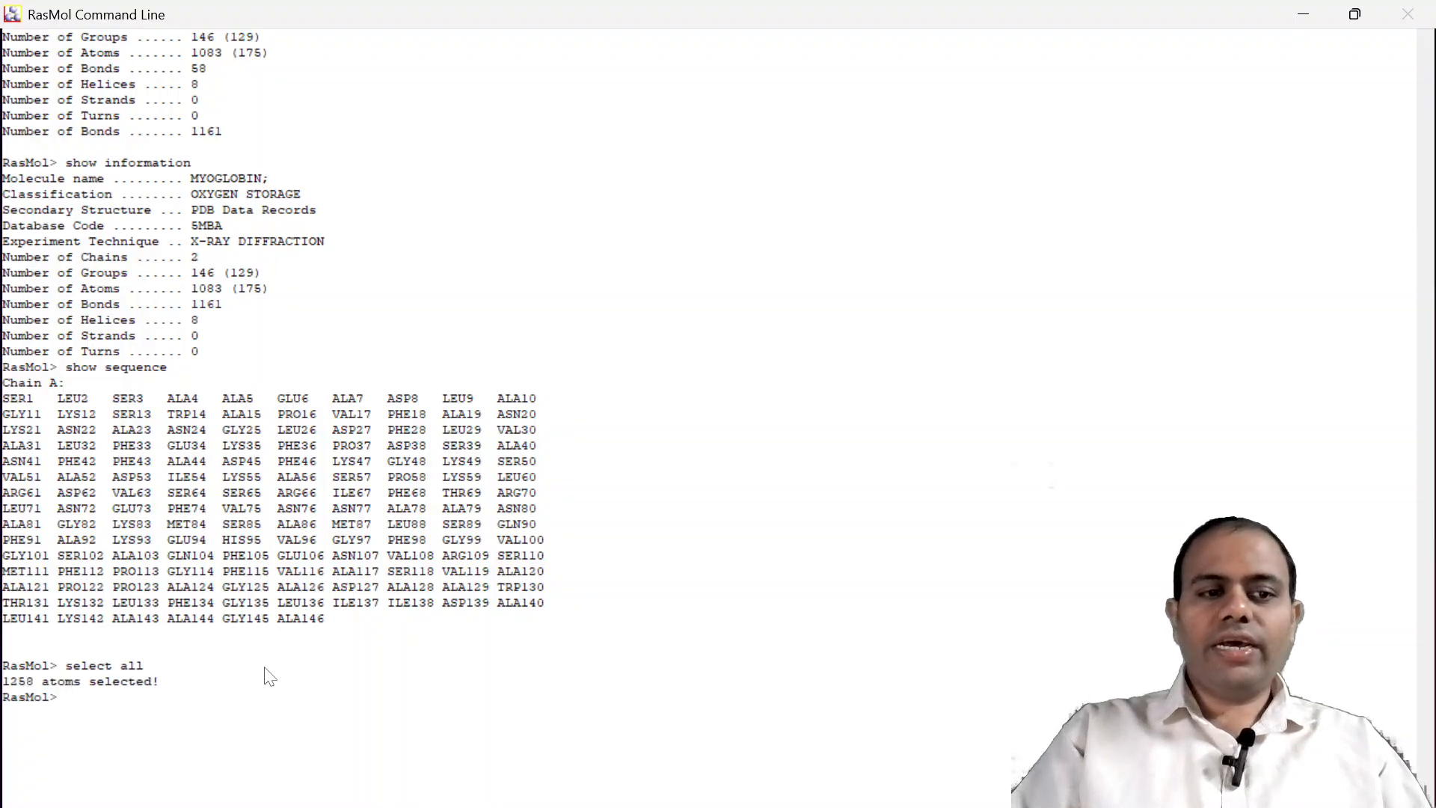
double_click(635, 8)
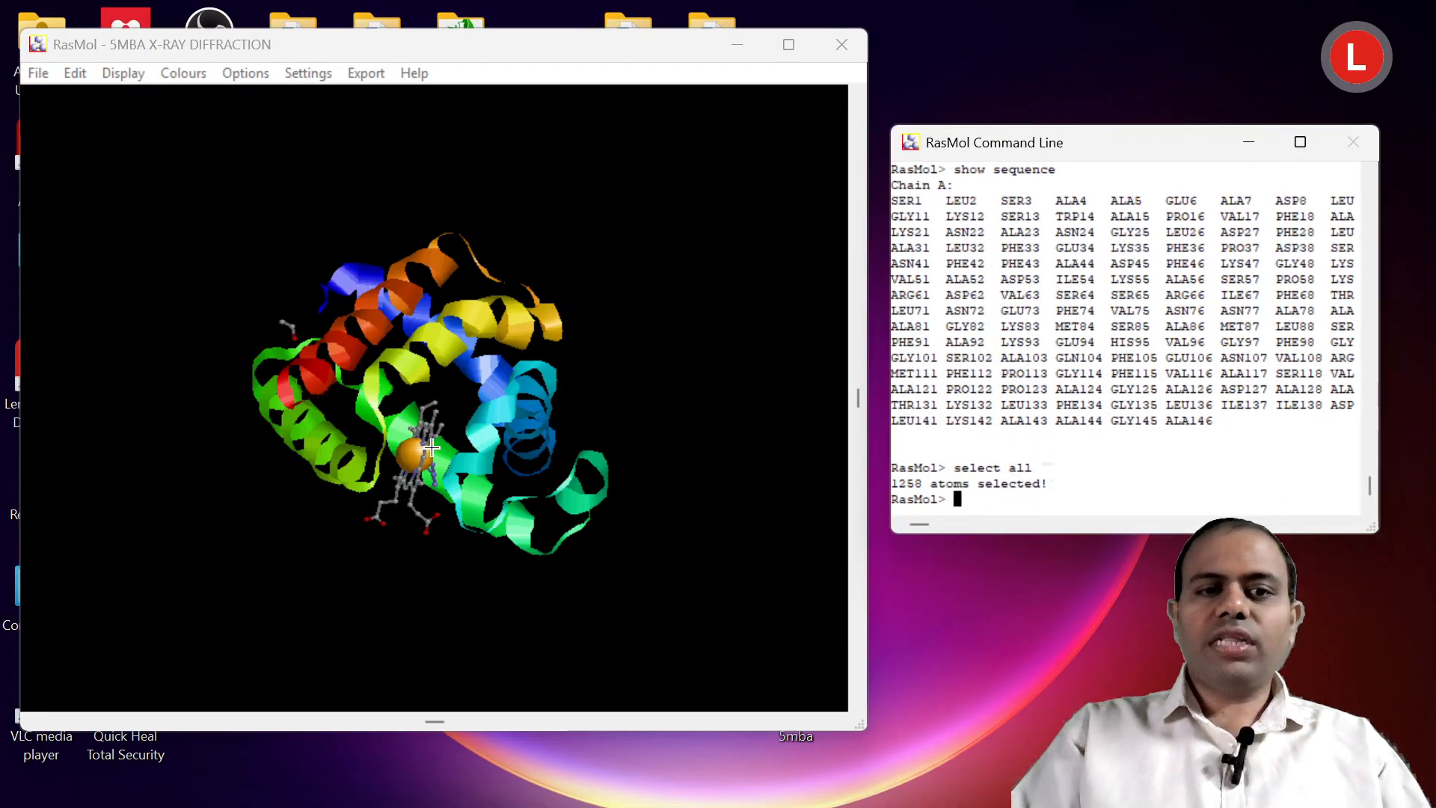
double_click(1114, 143)
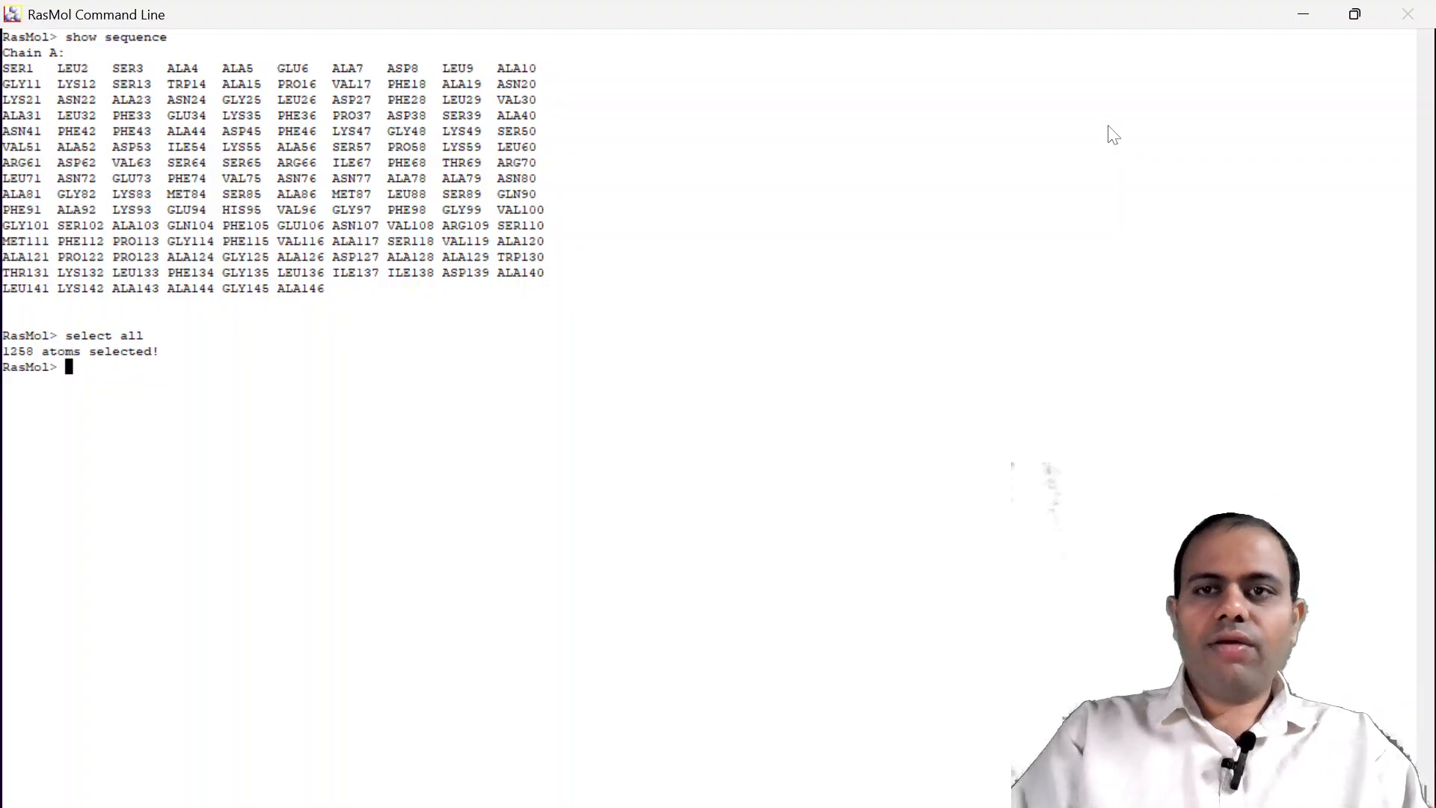
double_click(1070, 26)
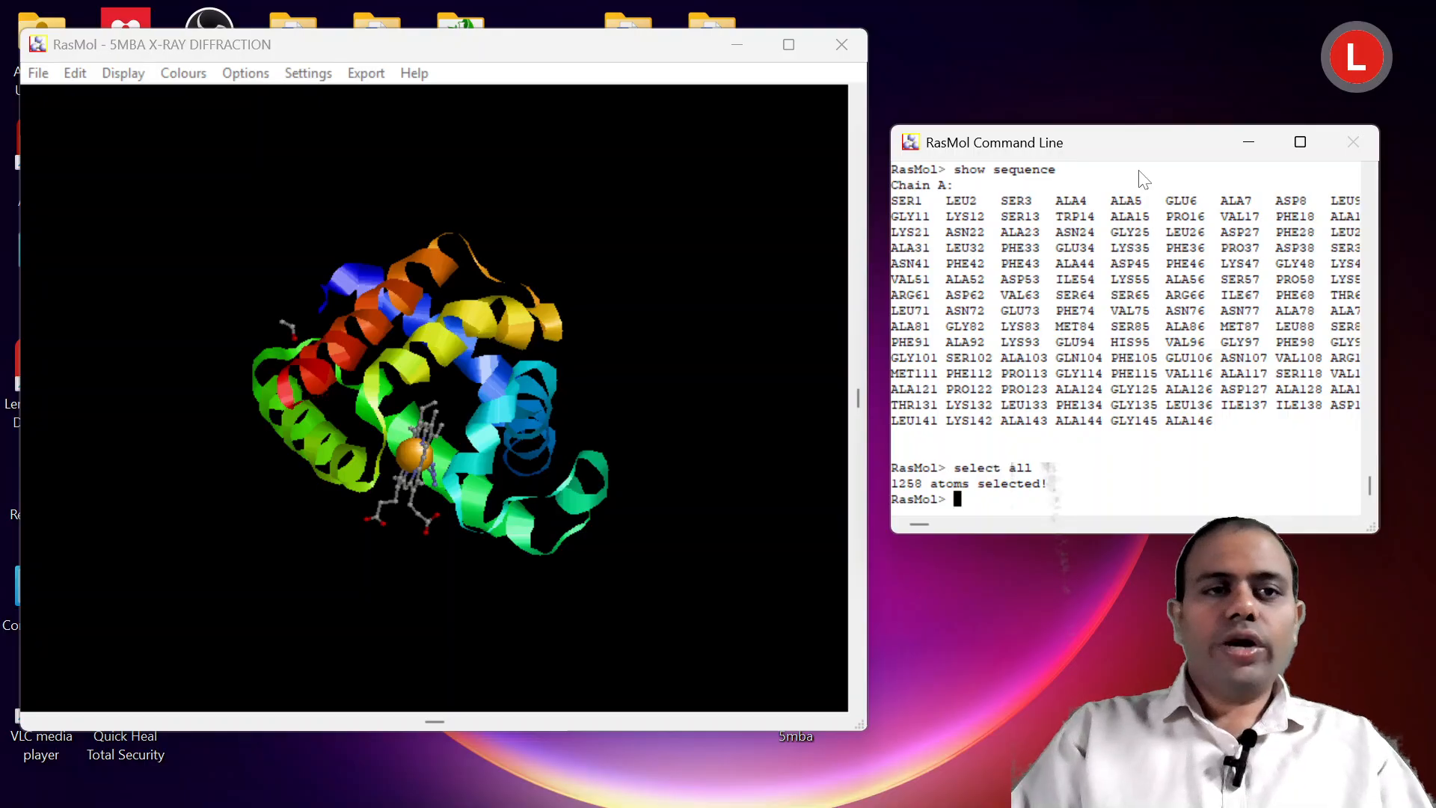
left_click(122, 80)
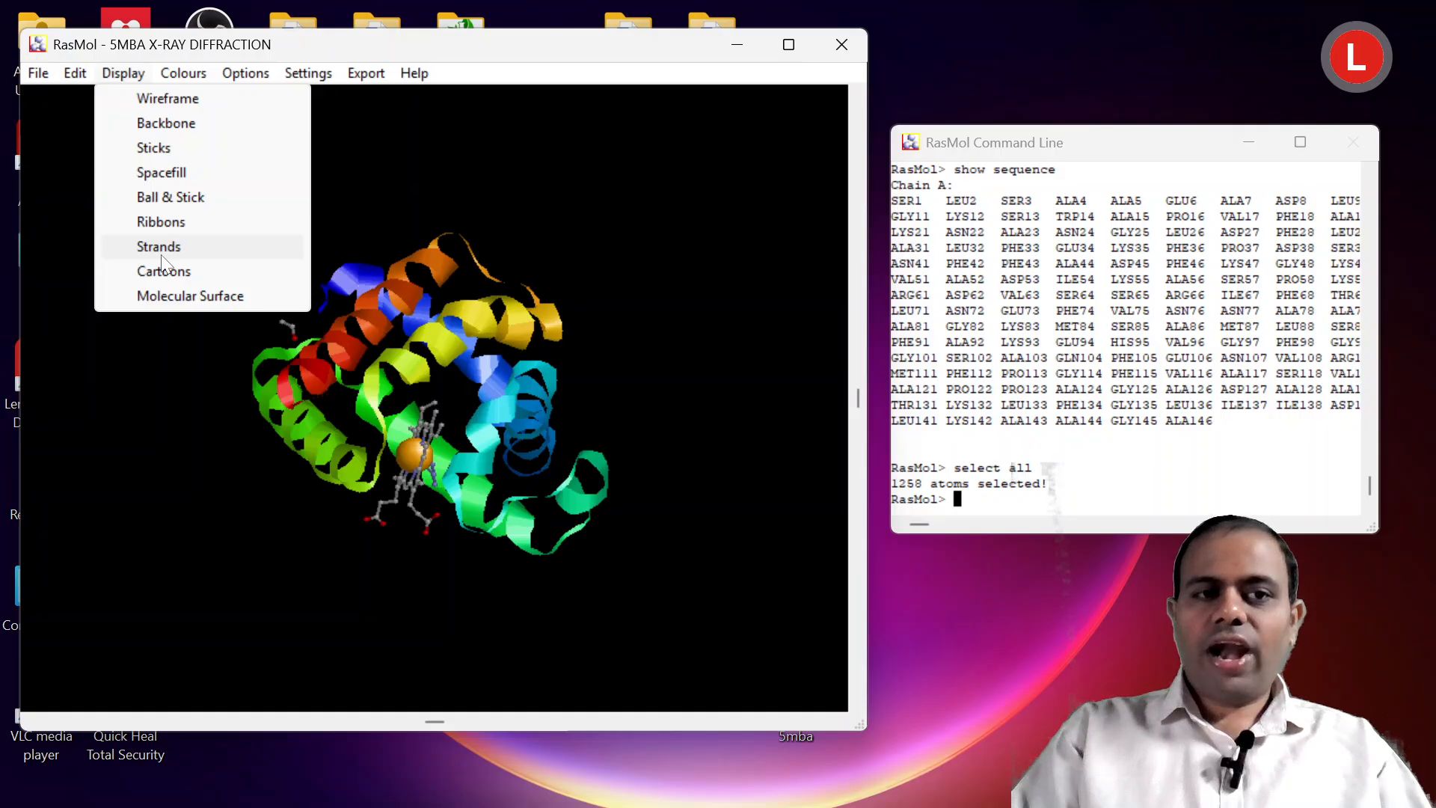
left_click(158, 101)
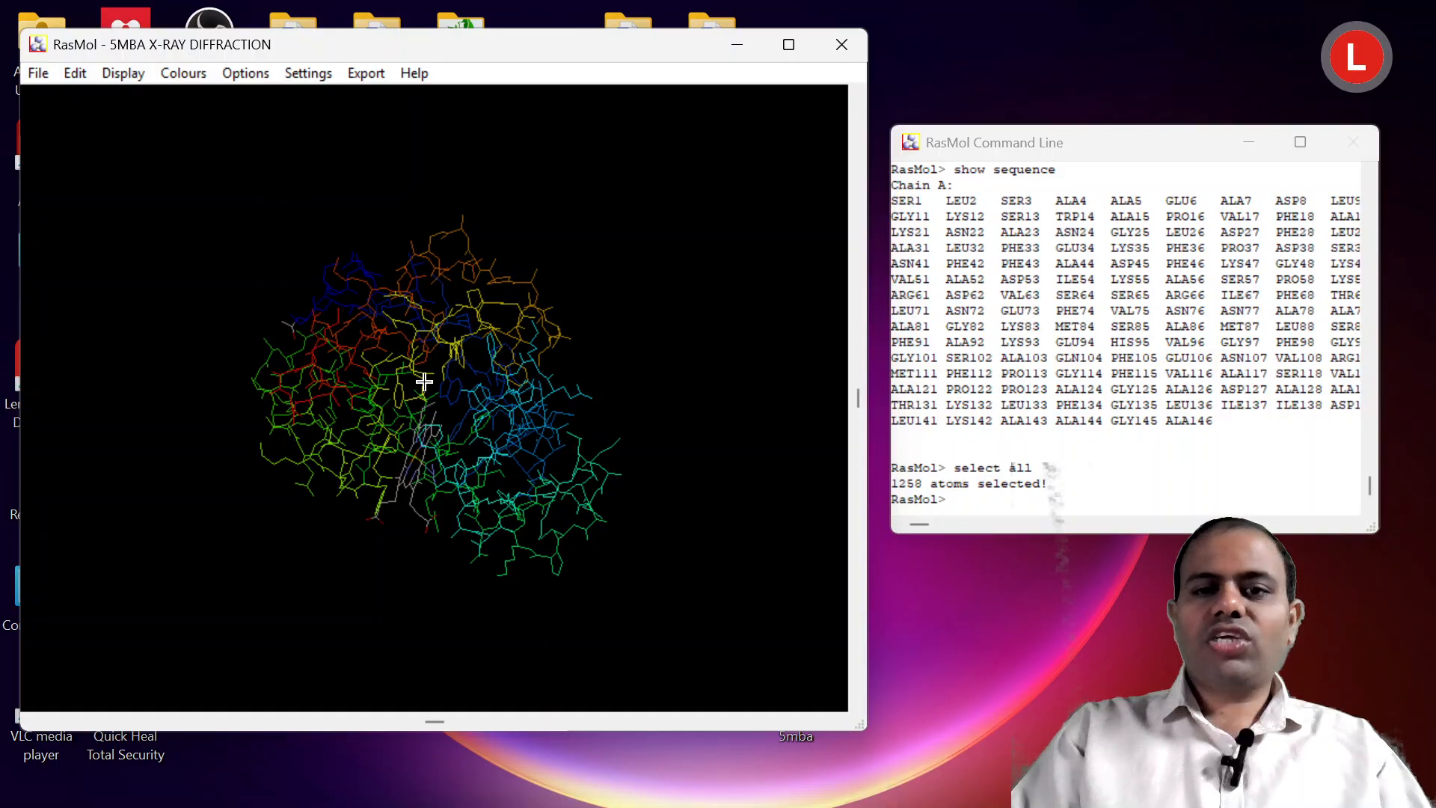
left_click(130, 79)
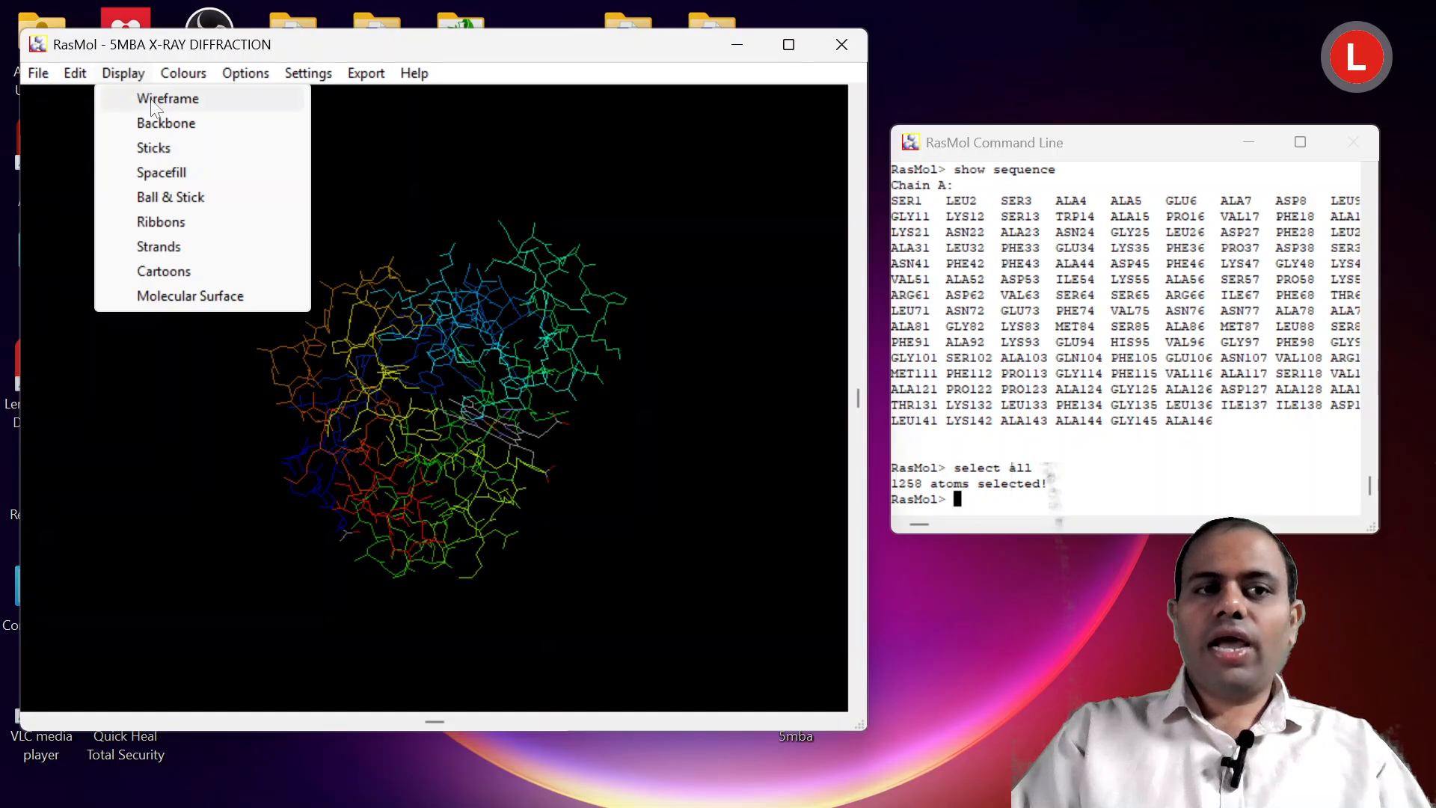
left_click(355, 199)
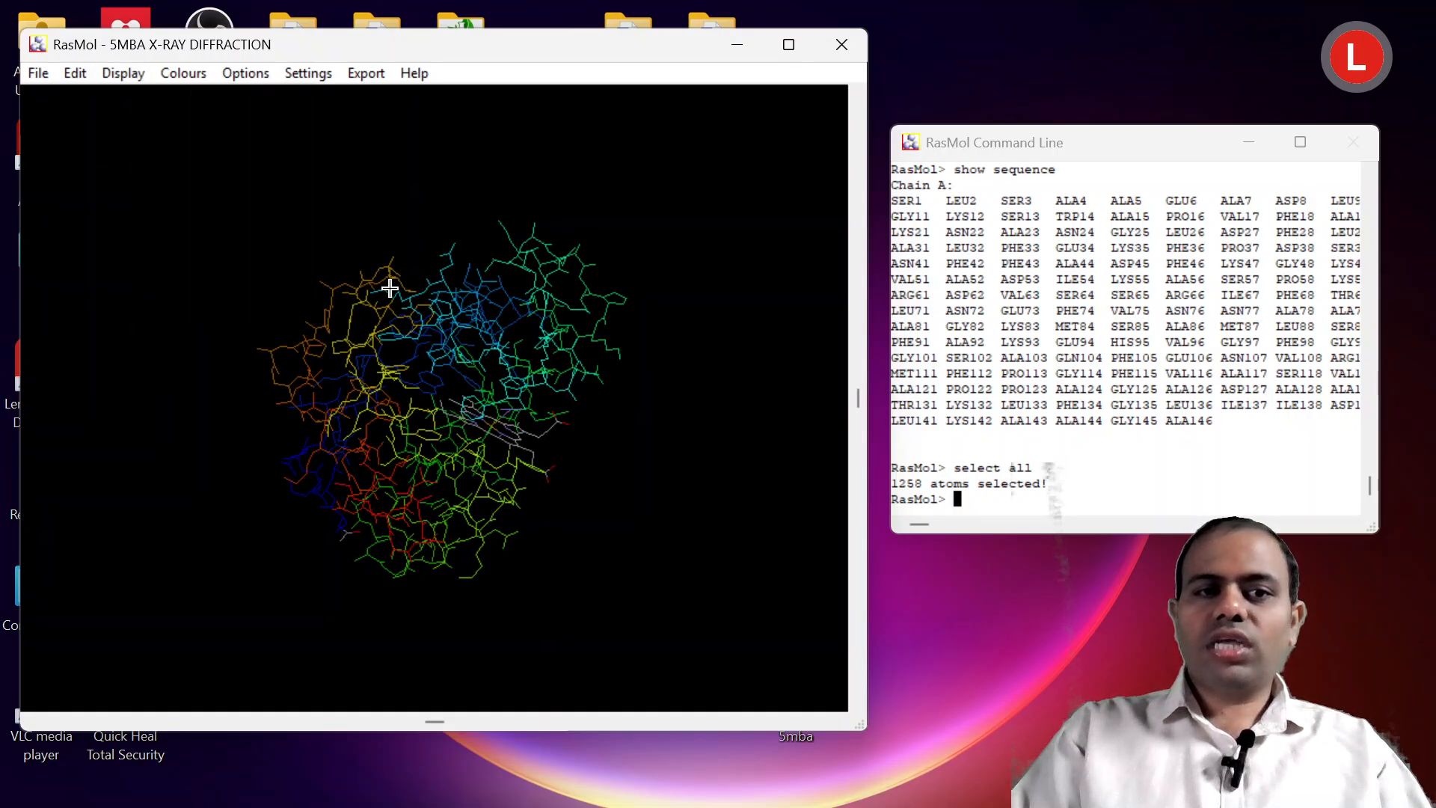
left_click_drag(389, 289, 418, 307)
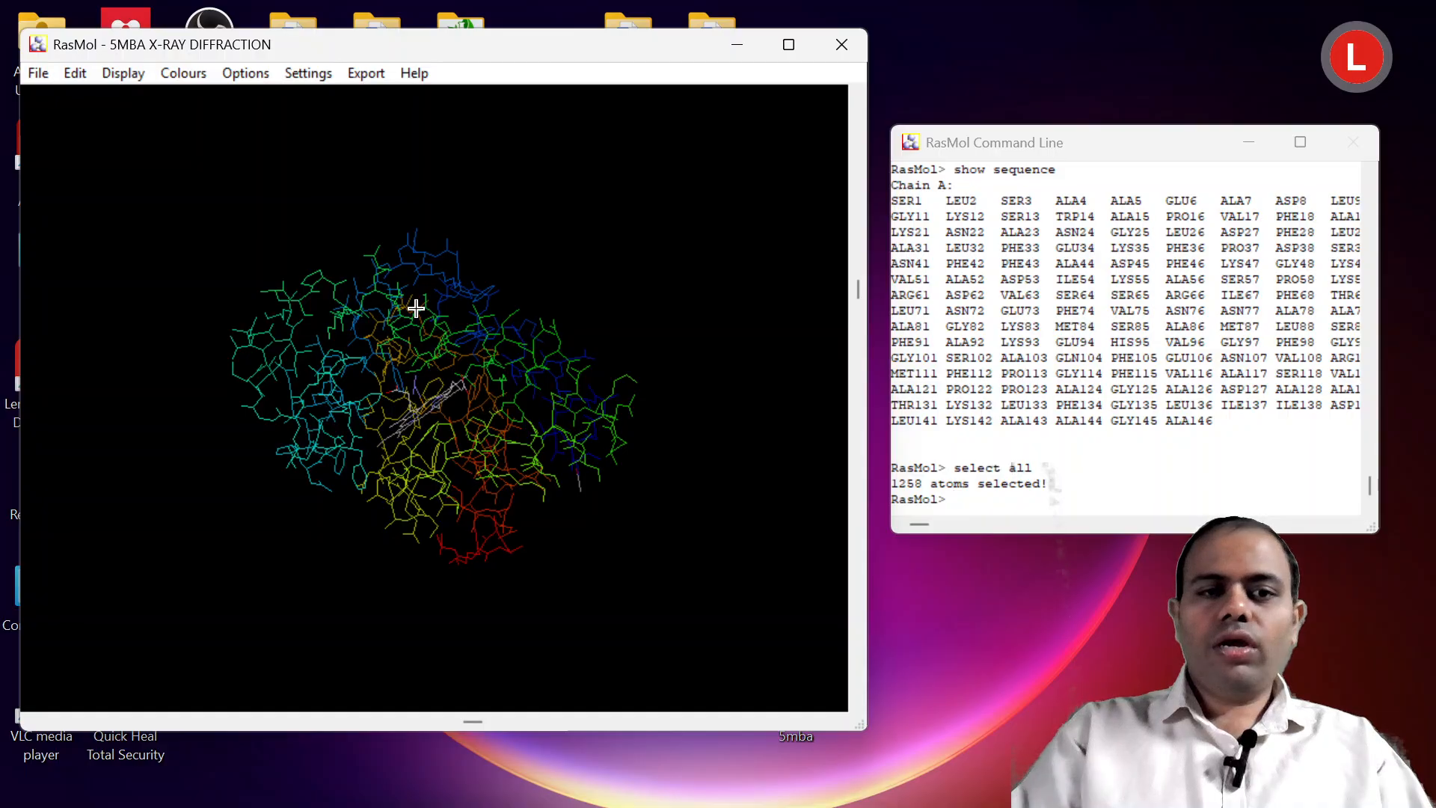
mouse_move(417, 314)
left_mouse_down()
mouse_move(464, 295)
mouse_move(419, 321)
left_mouse_up()
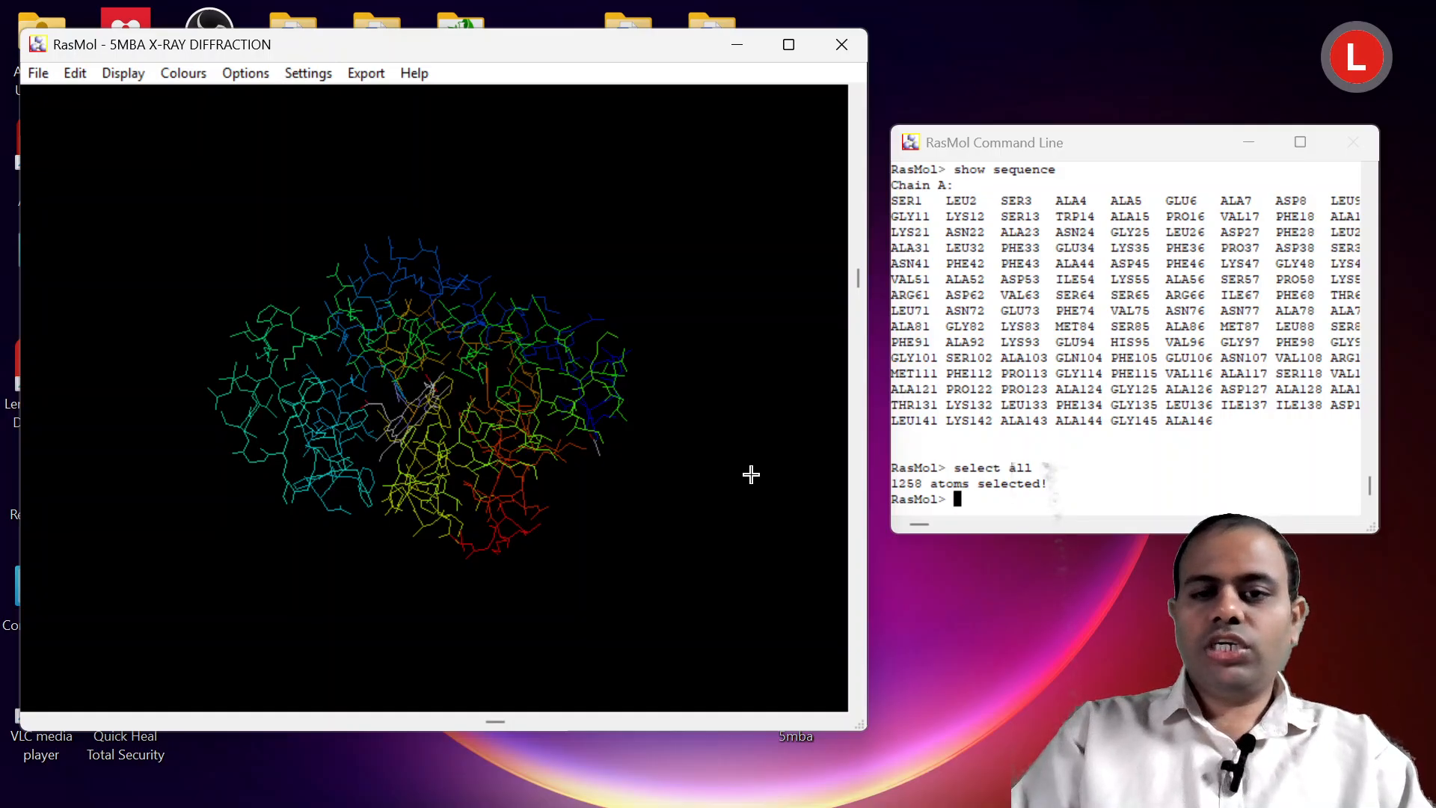
Run "ribbon" in the RasMol Command Line to show the selected molecule as ribbons.
type("ri")
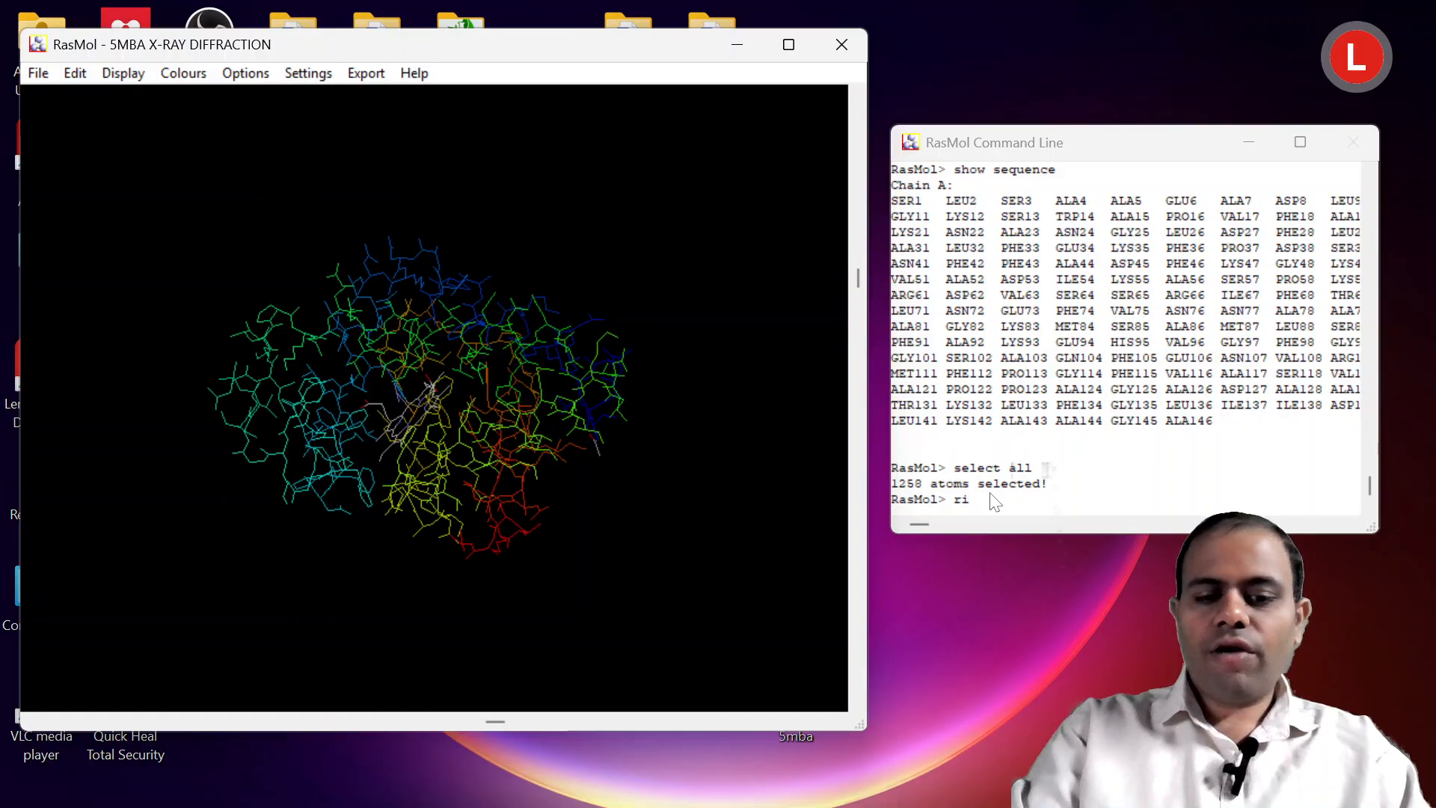
type("bbo")
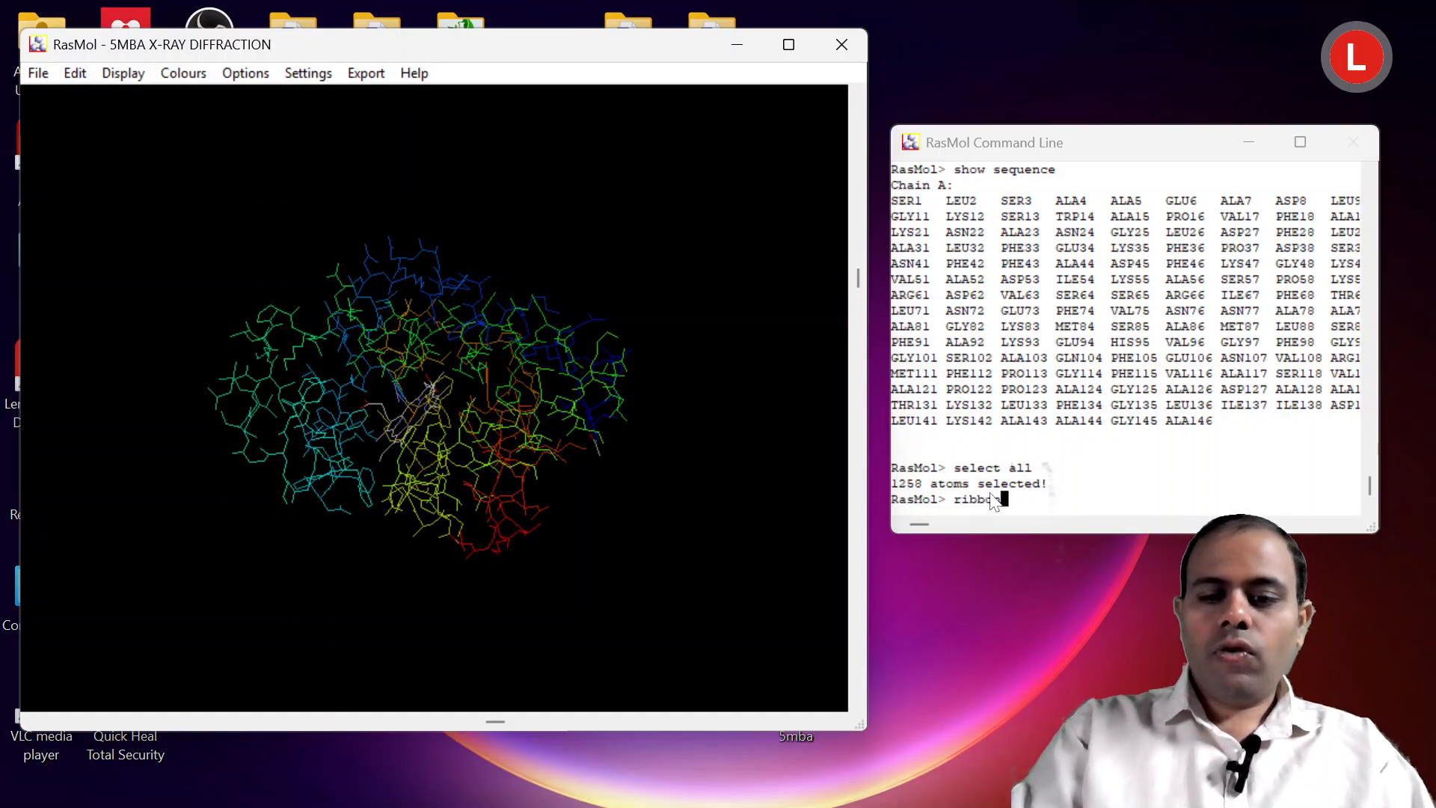
type("n")
key("Return")
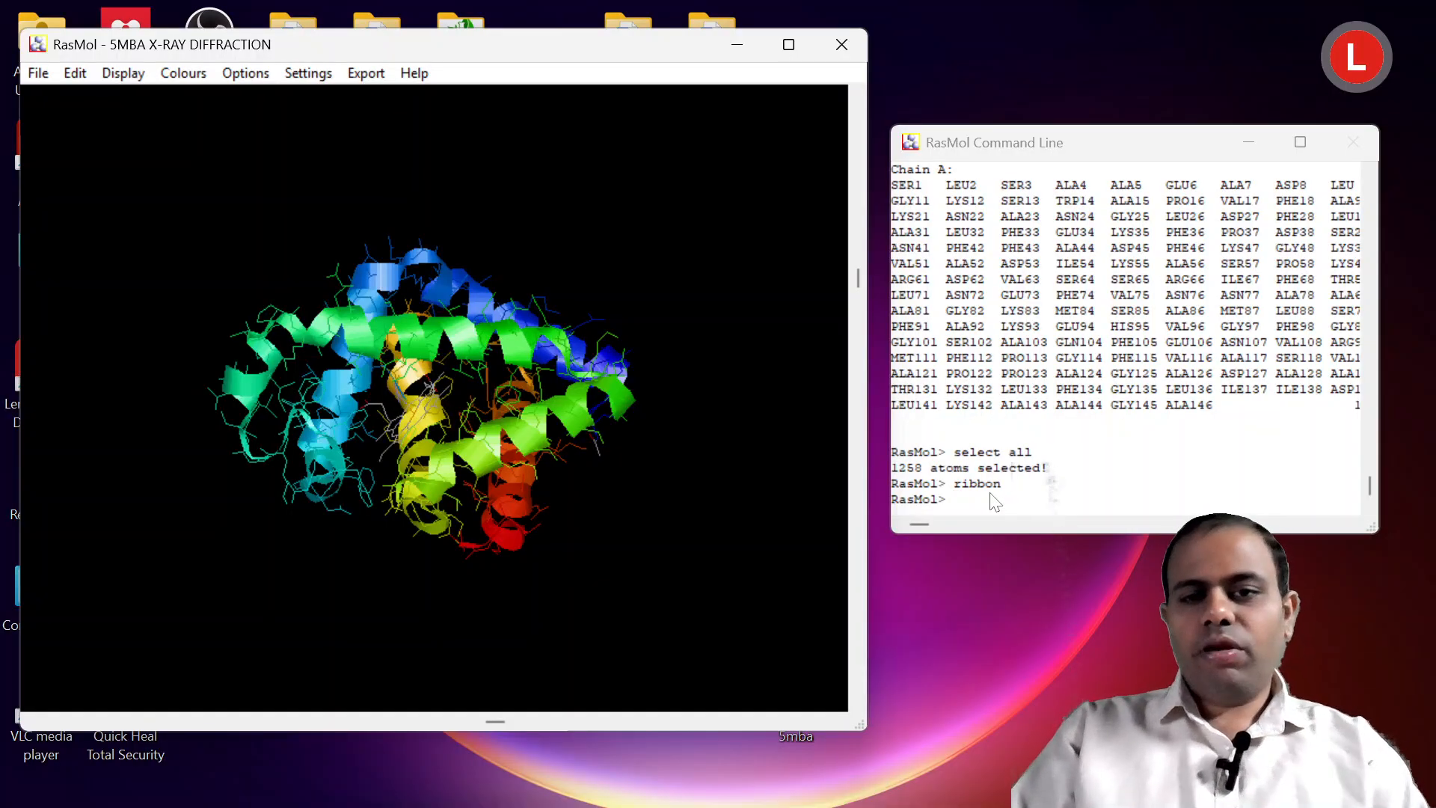
Run the "wireframe" and "backbone" display commands in the RasMol Command Line.
type("wir")
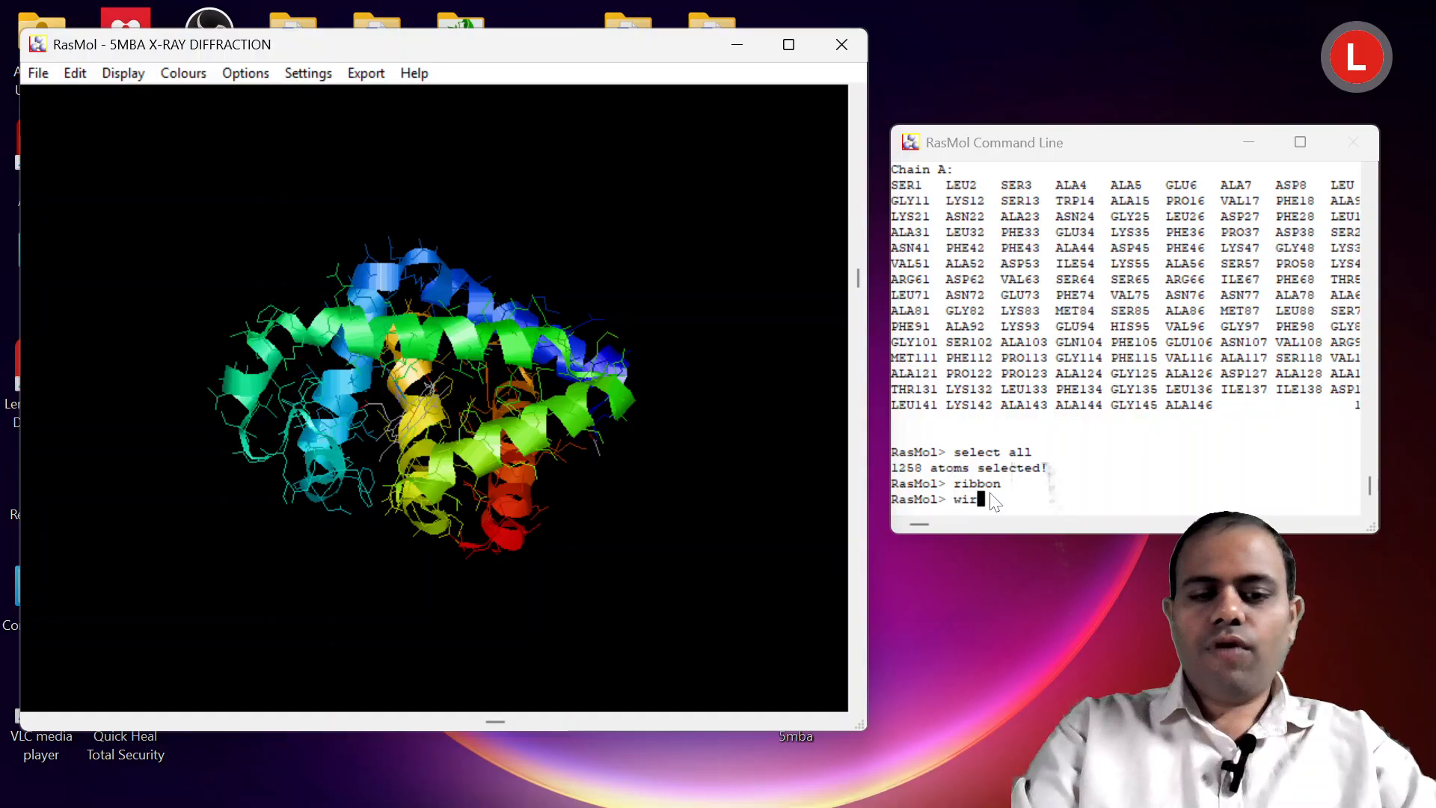
type("eframe")
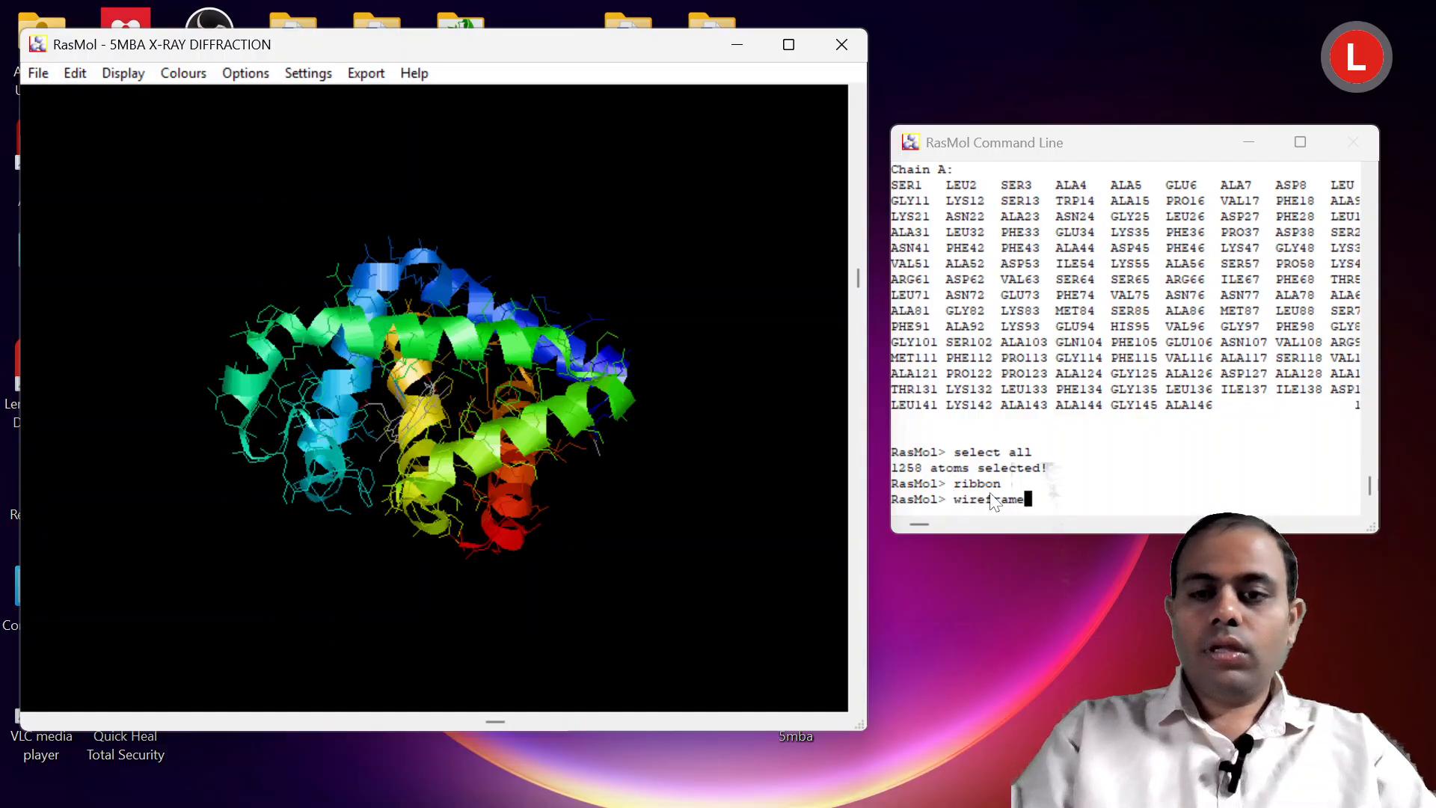
key("Return")
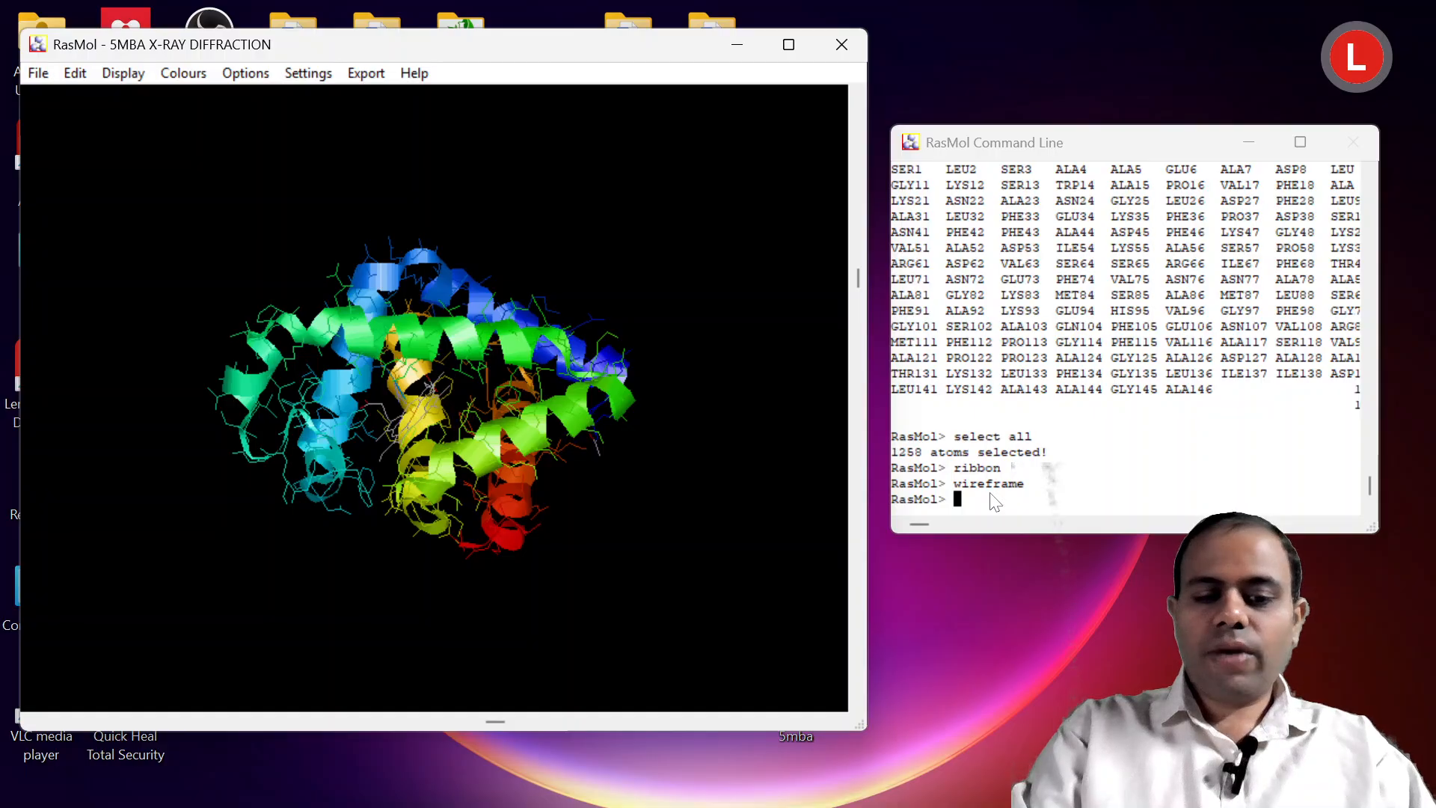
type("back")
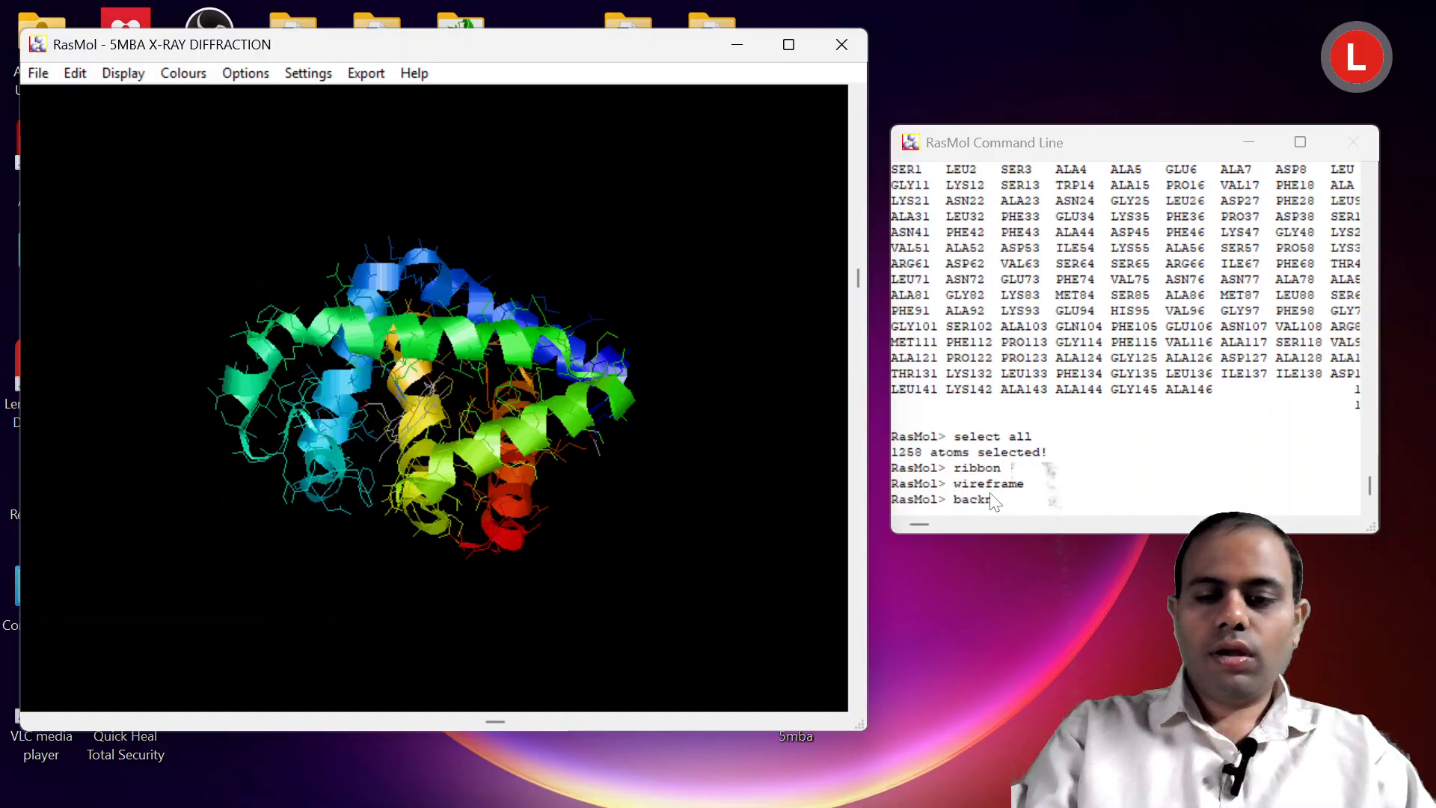
type("bone")
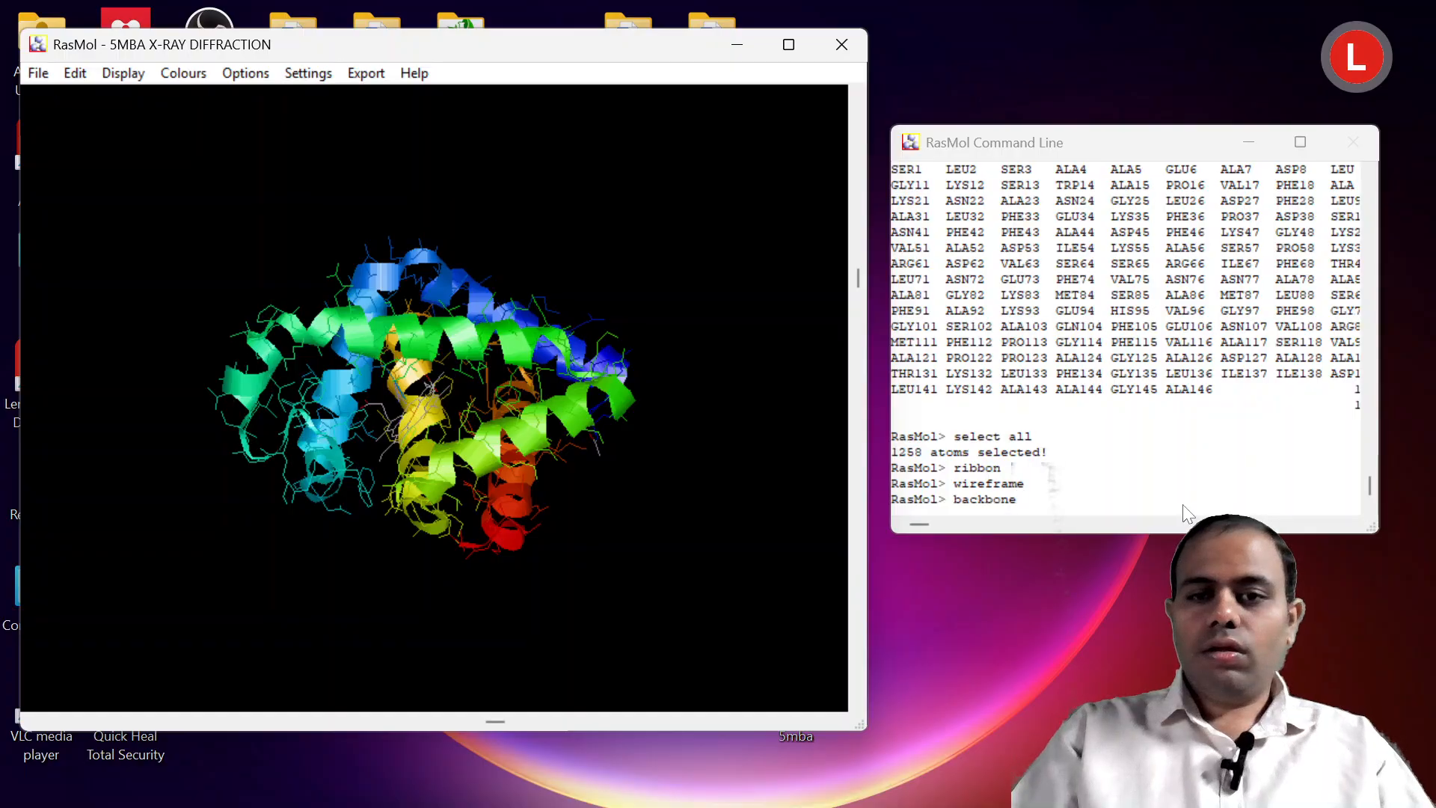
key("Return")
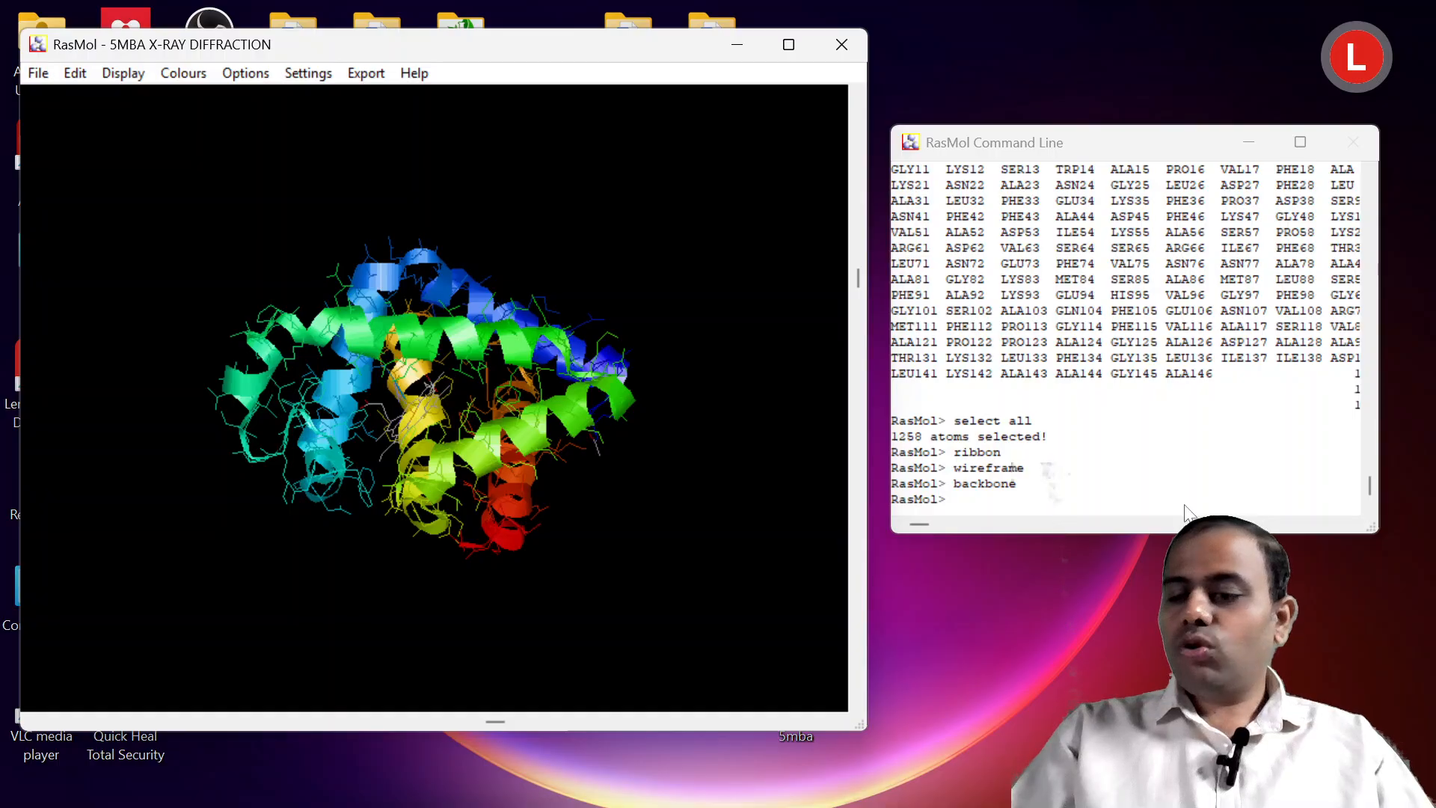
Run "strands" in the RasMol Command Line to draw the myoglobin chain as strands.
type("s")
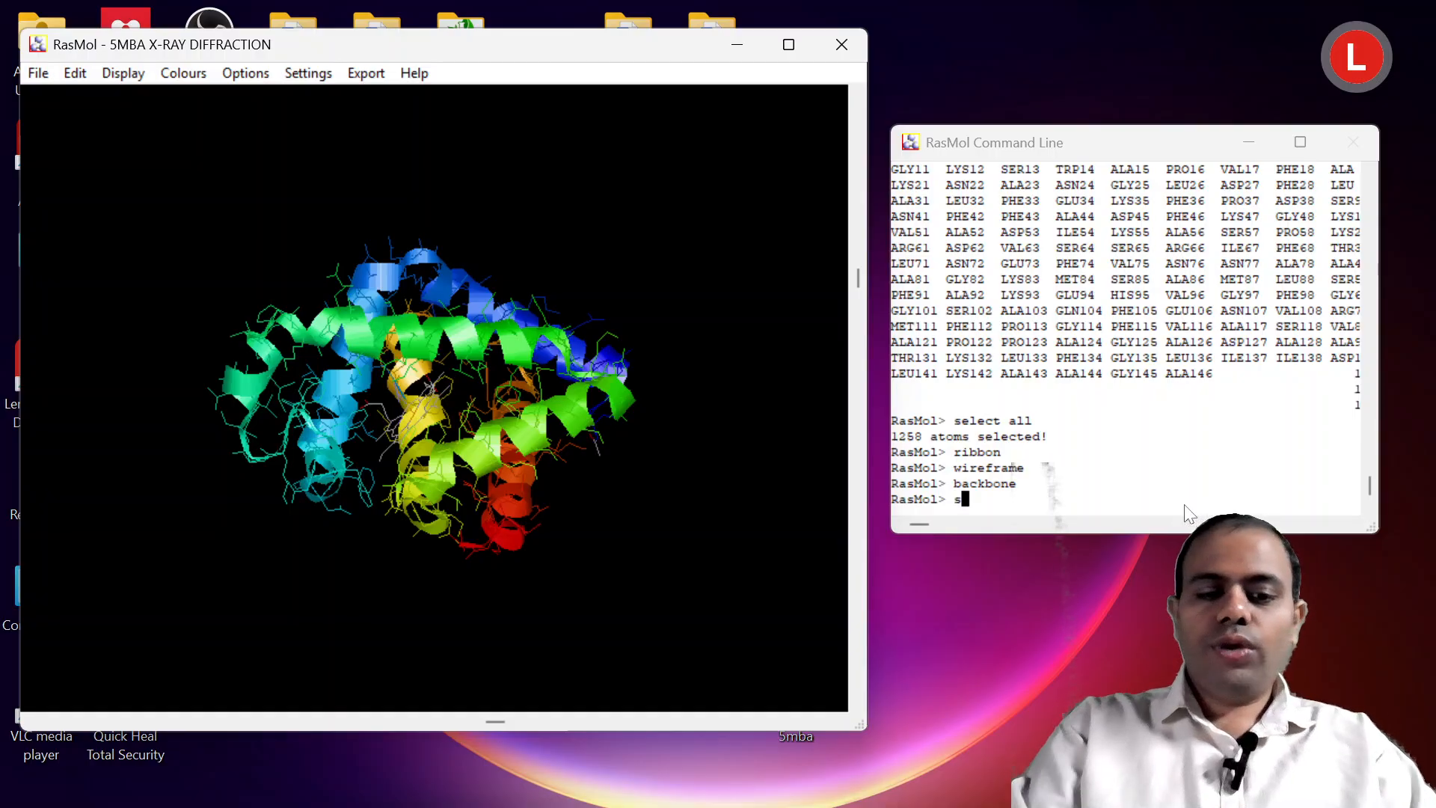
type("trabds")
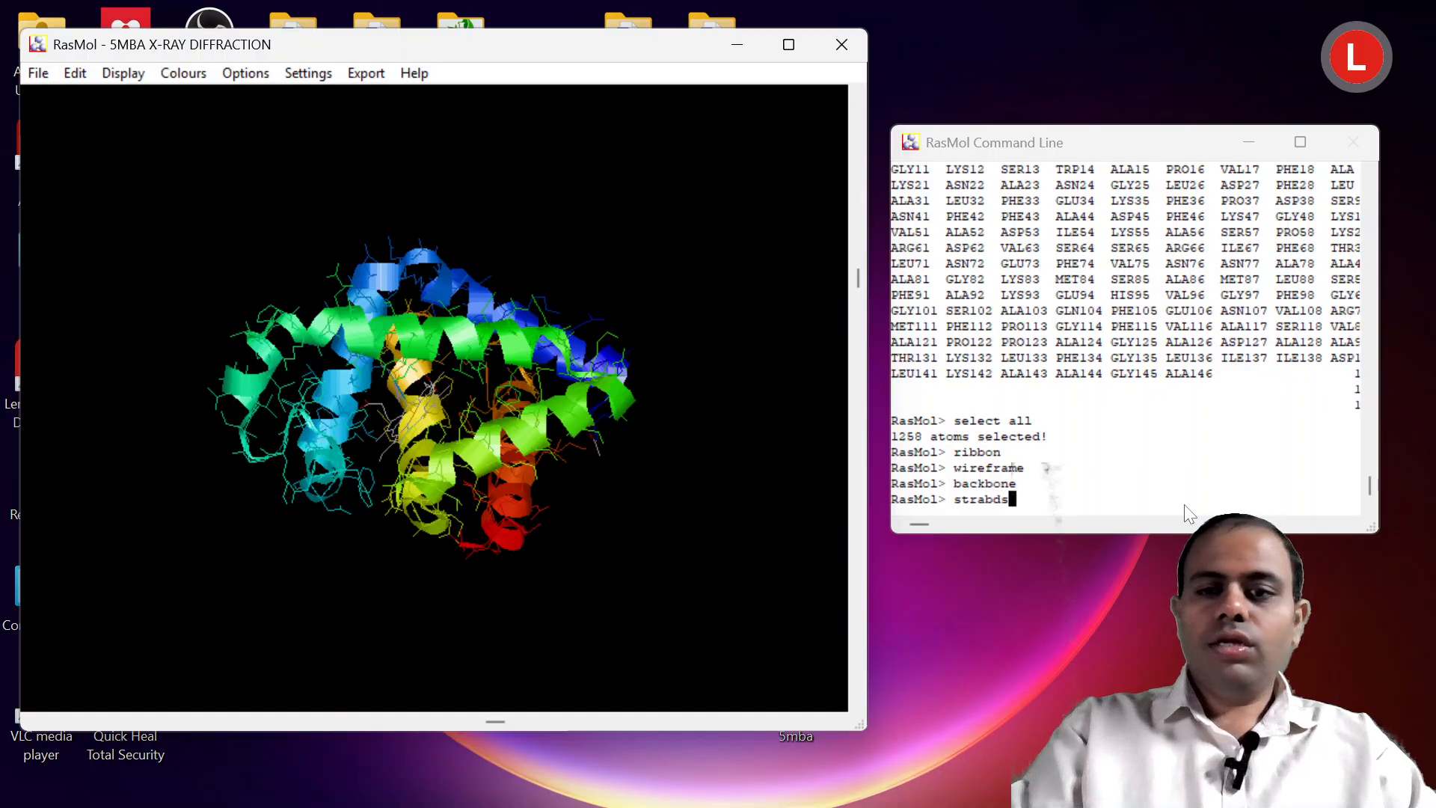
key("BackSpace")
key("BackSpace")
key("BackSpace")
key("BackSpace")
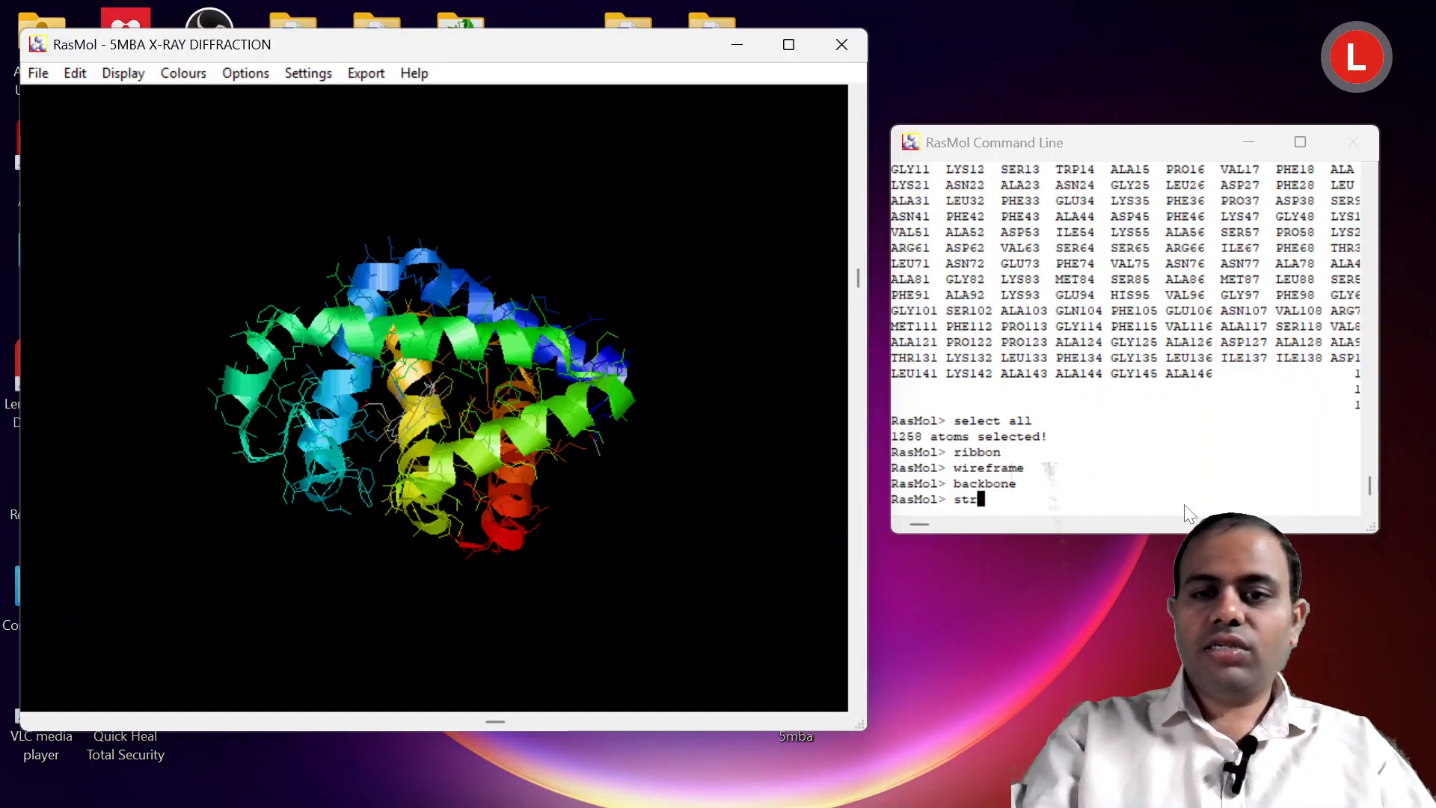
type("a")
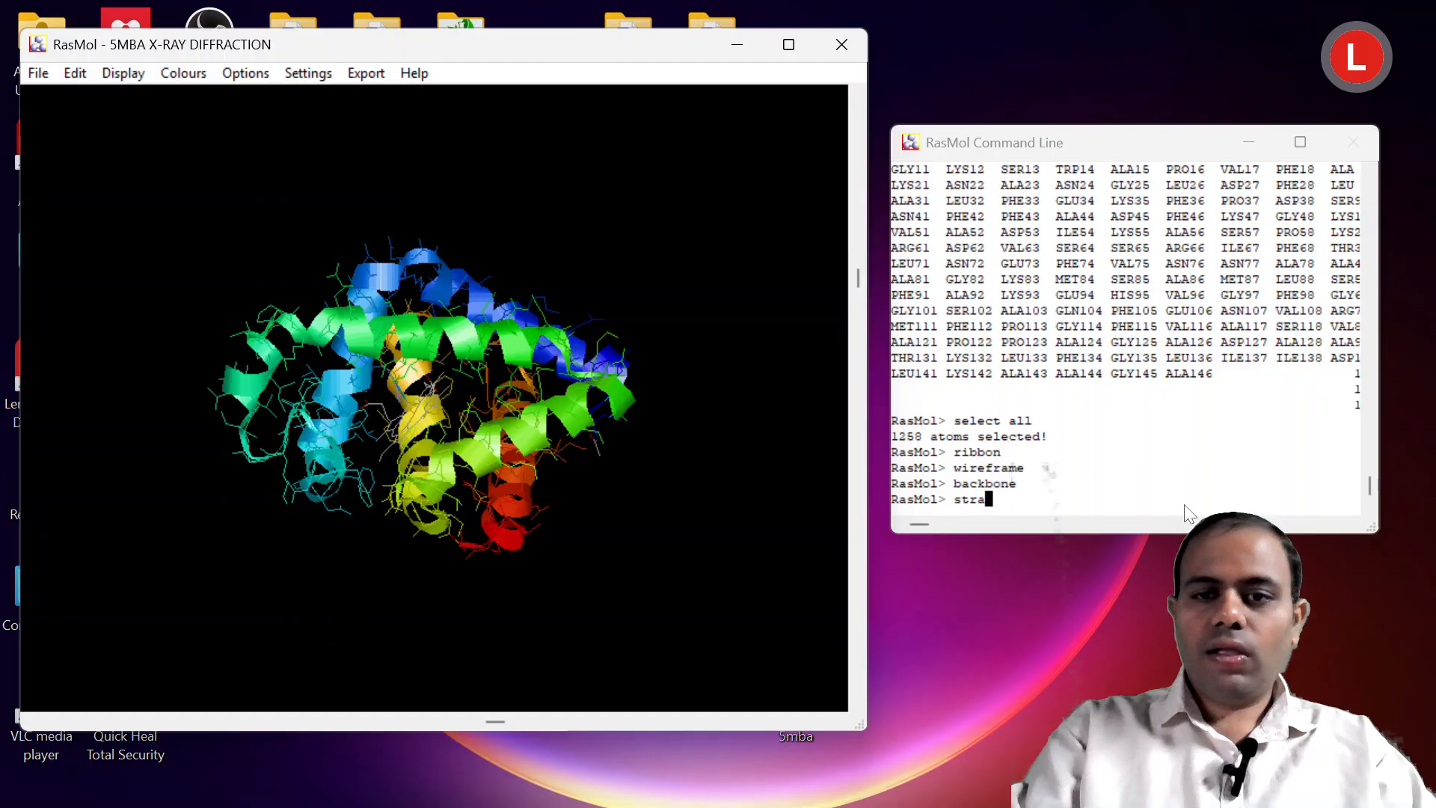
type("nds")
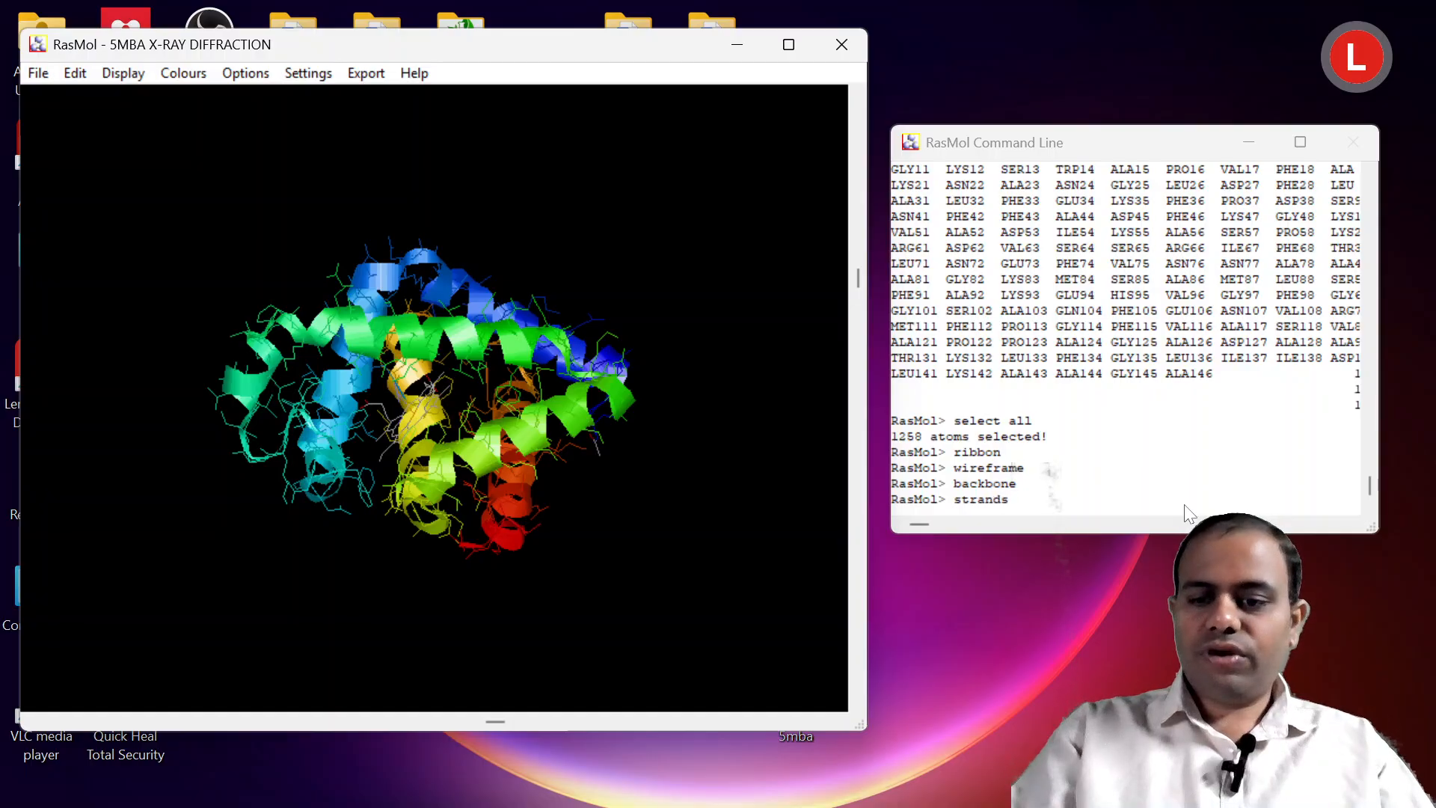
key("Return")
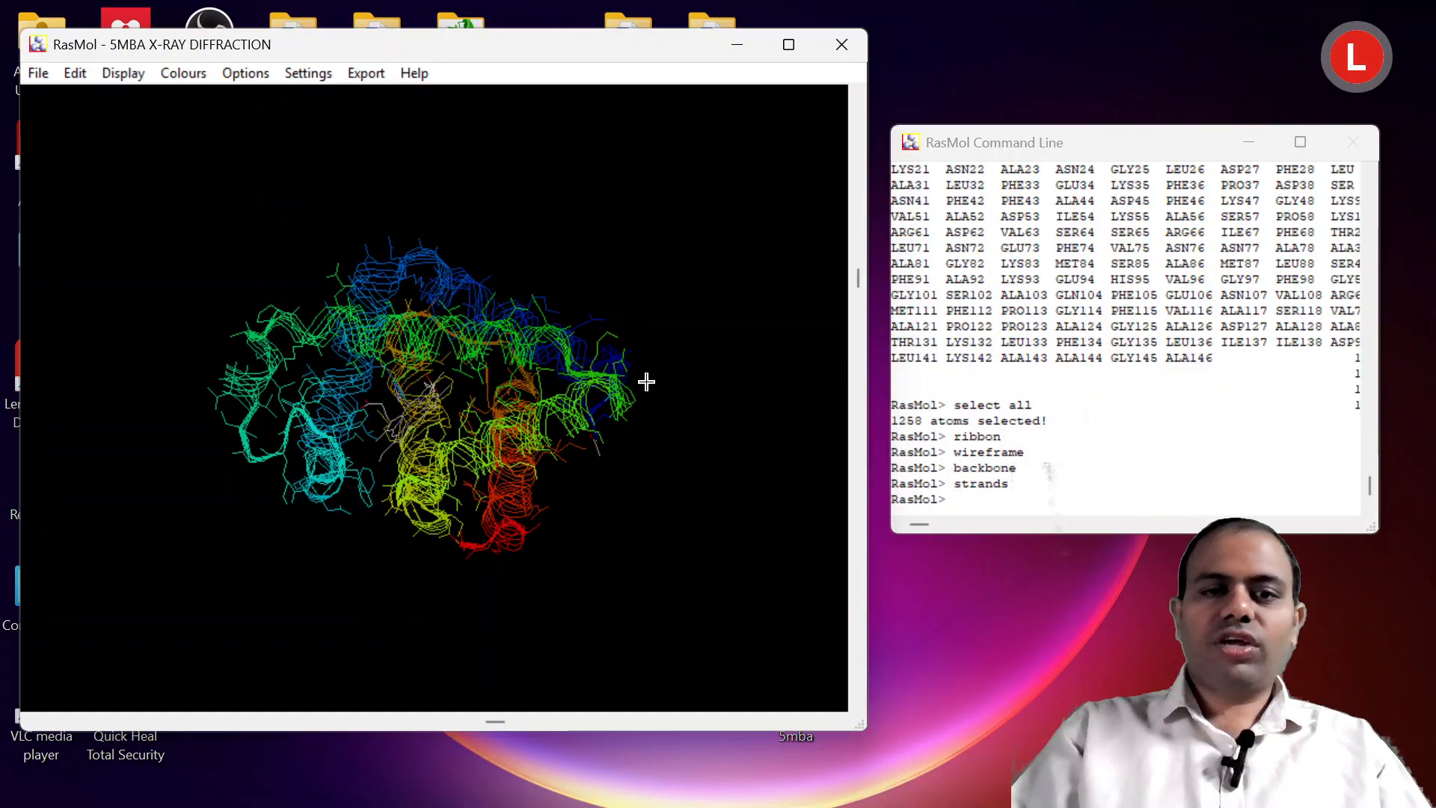
Run "cartoon" in the RasMol Command Line to draw the myoglobin chain in cartoon representation.
left_click_drag(644, 382, 647, 464)
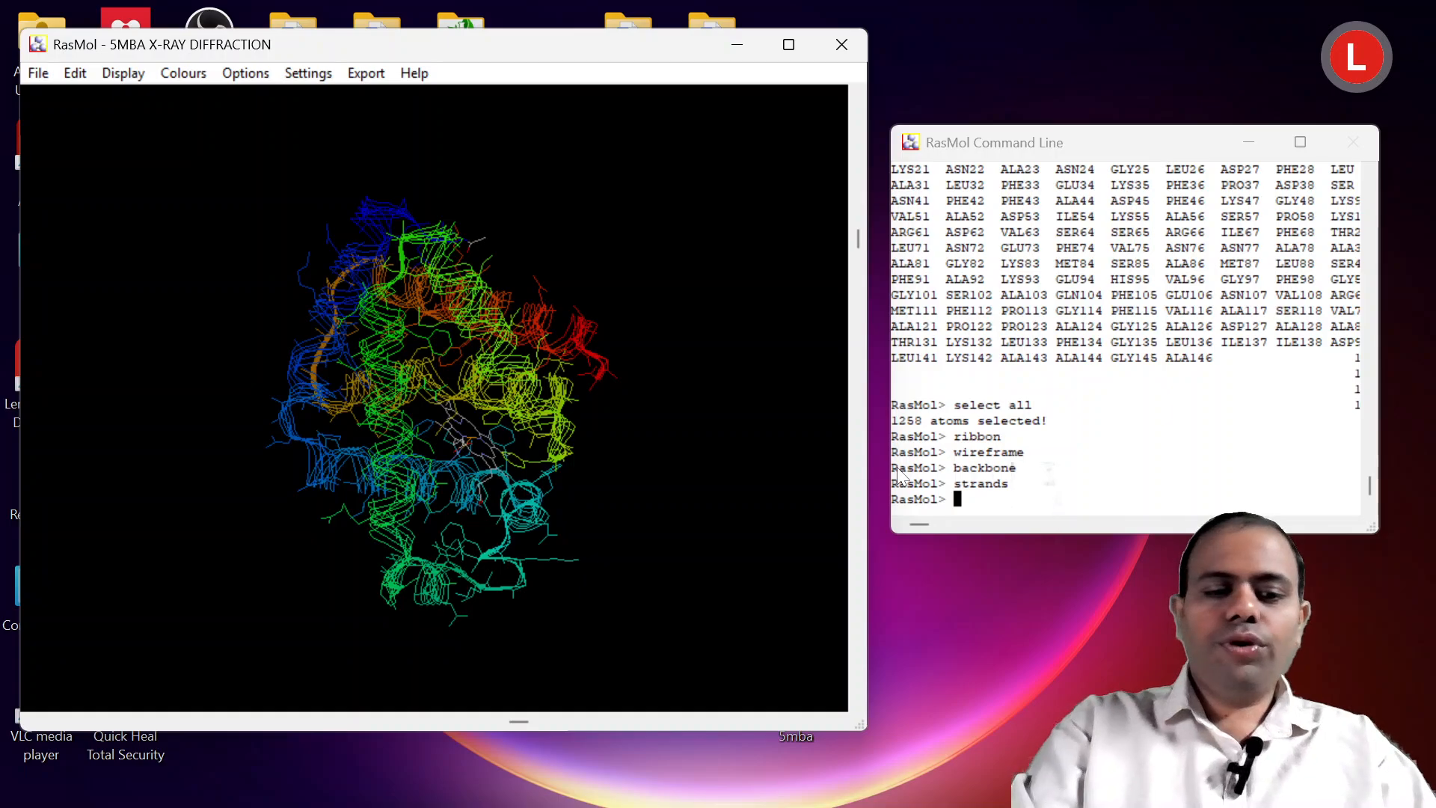
type("cartoo")
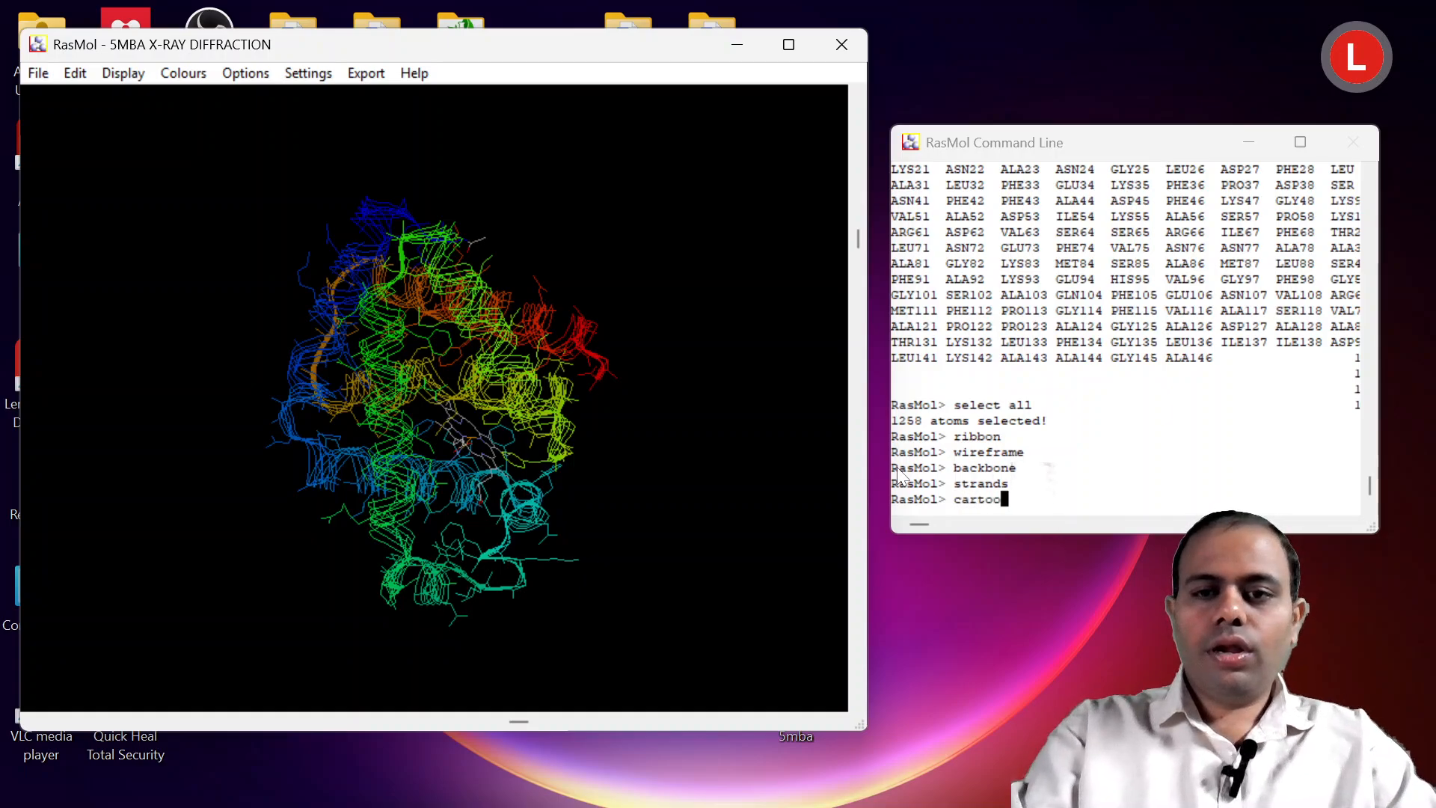
type("n")
key("Return")
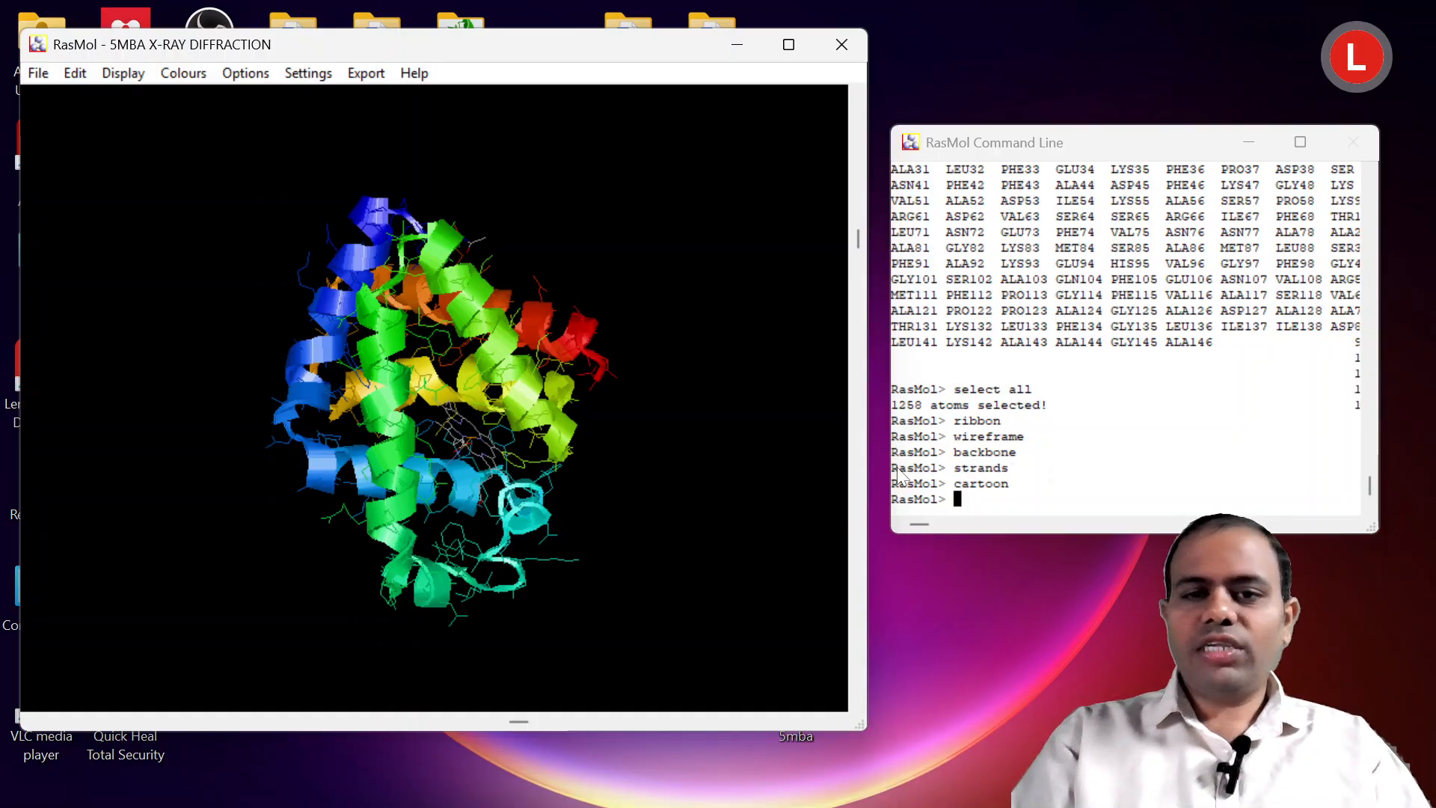
Run "restrict helices" in the RasMol Command Line to limit the display to the helical regions.
type("estruct")
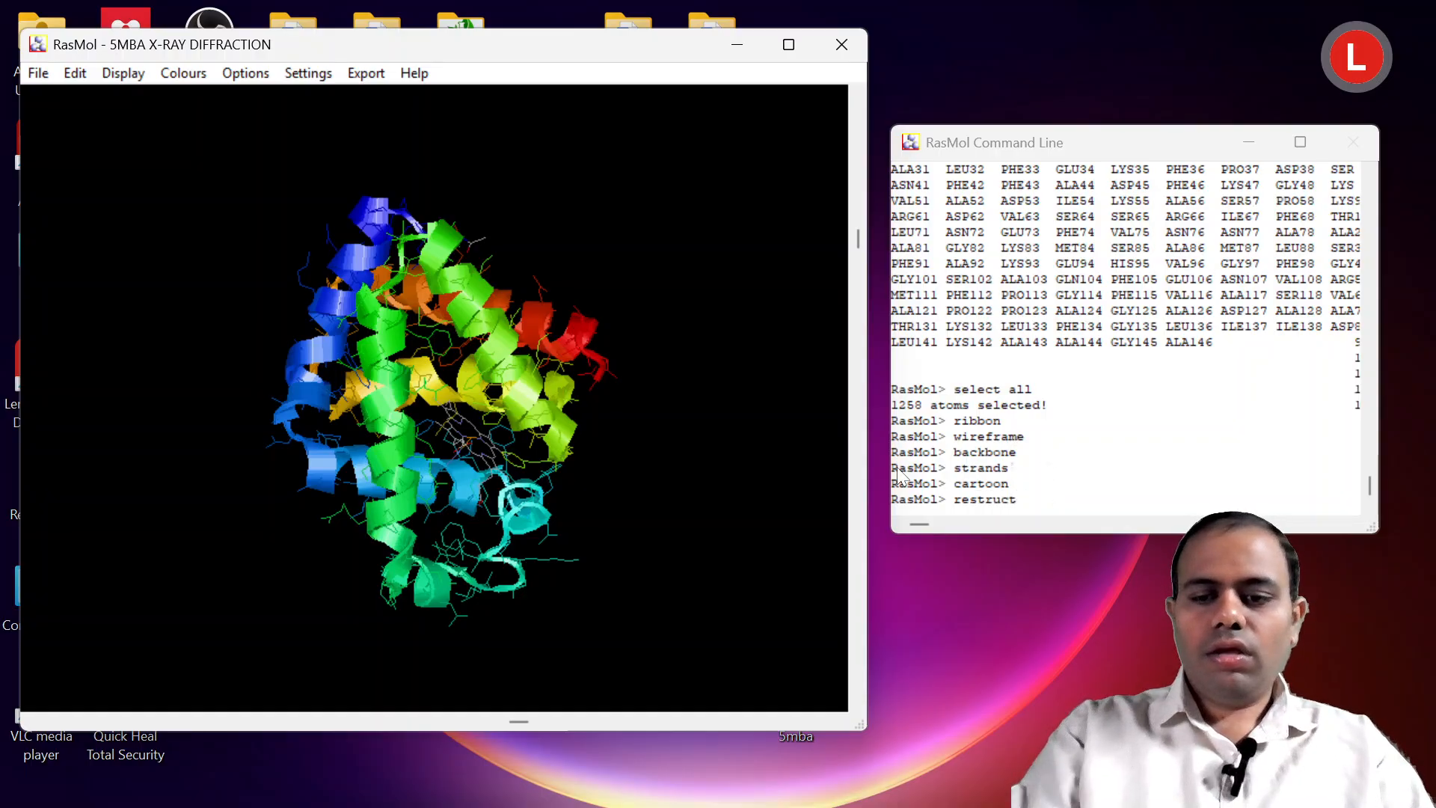
key("BackSpace")
key("BackSpace")
key("BackSpace")
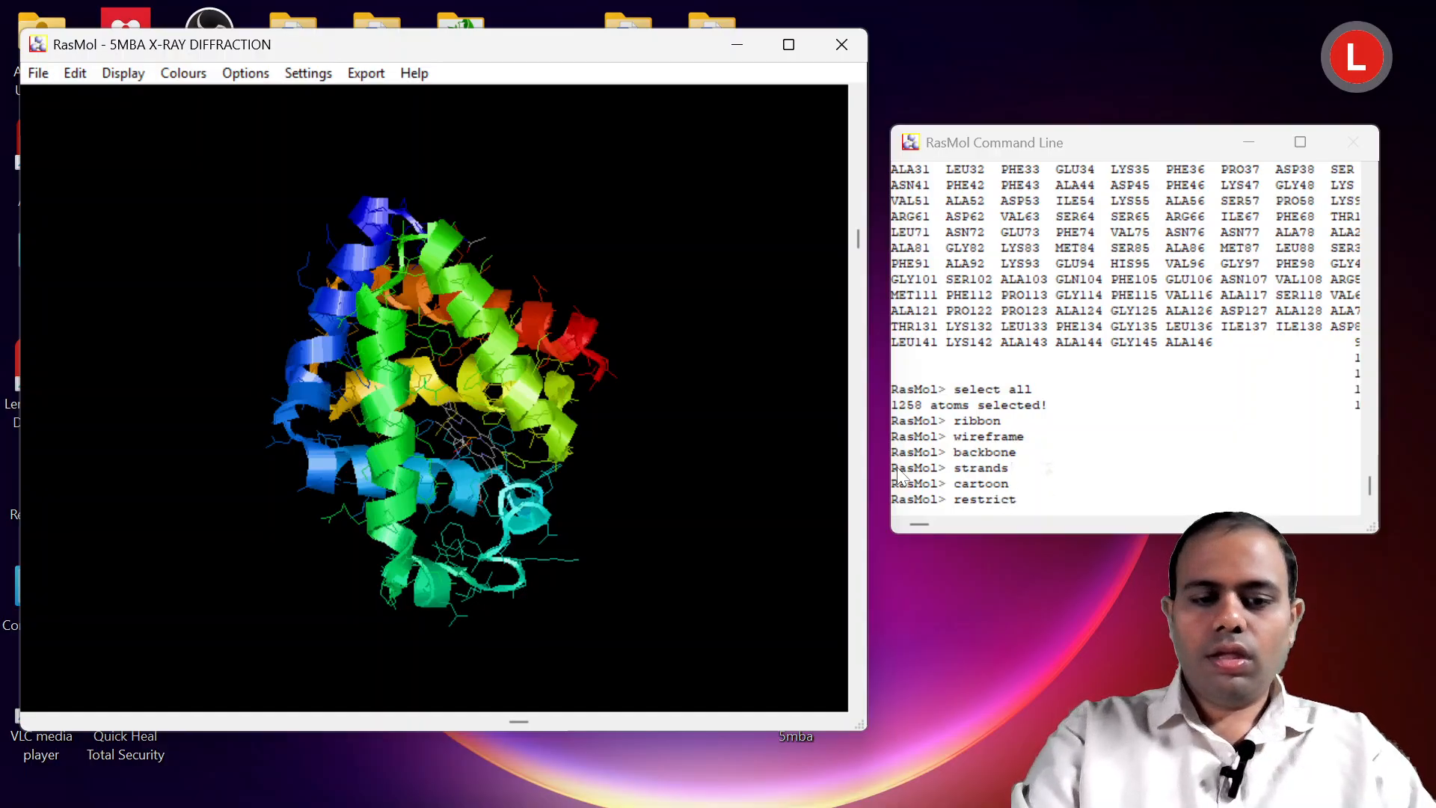
type("ces")
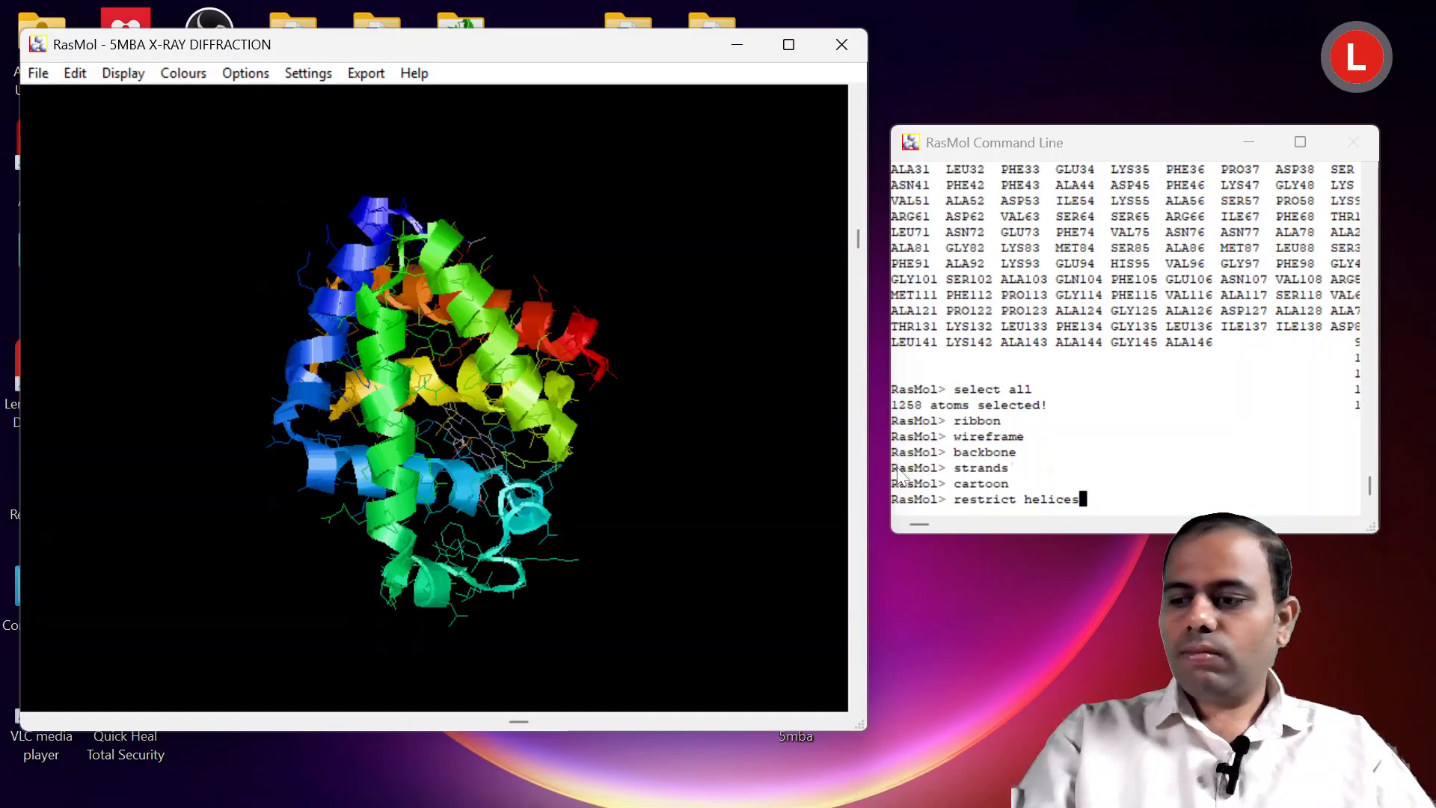
key("Return")
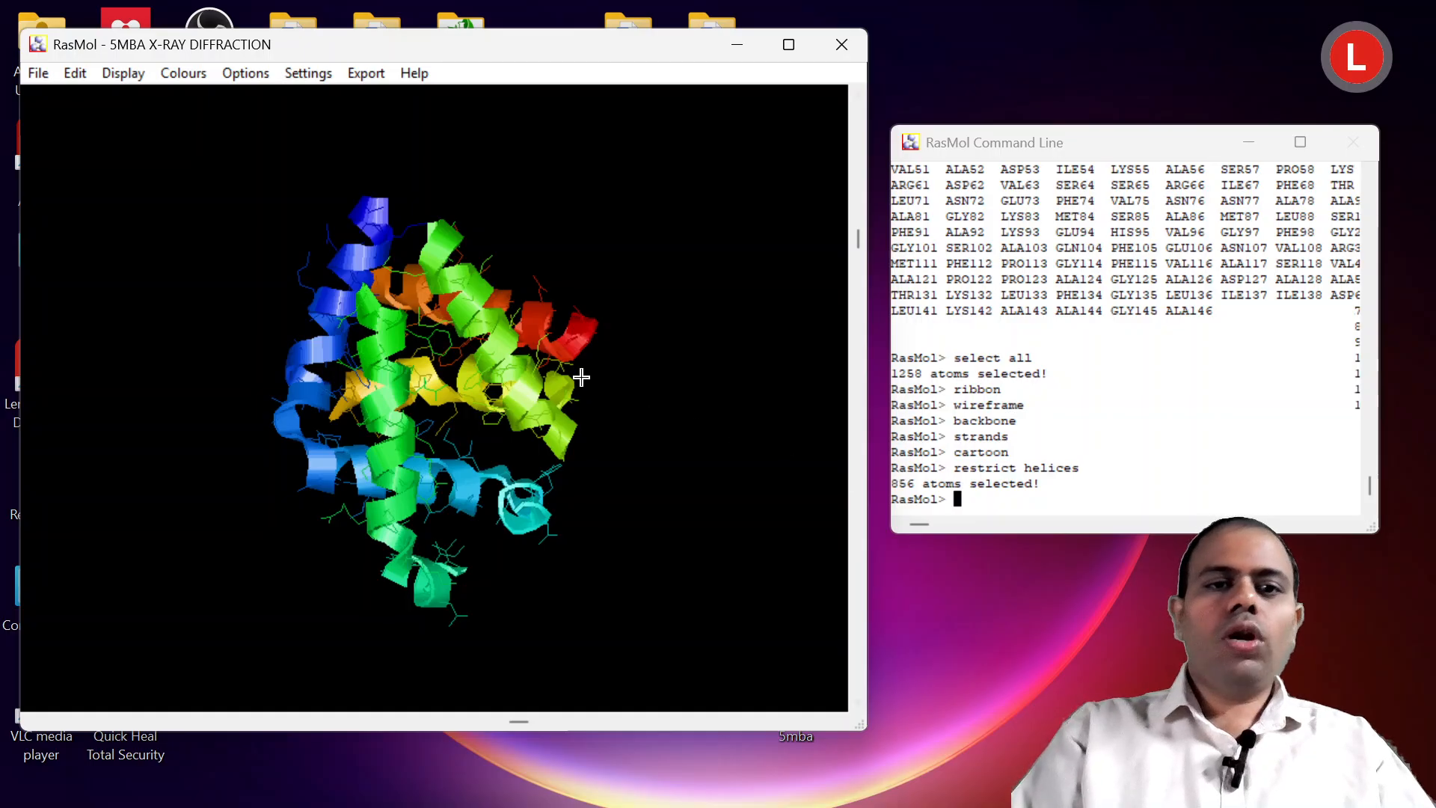
Run "restrict sheet" in the RasMol Command Line to limit the display to beta sheets.
left_click_drag(581, 377, 643, 513)
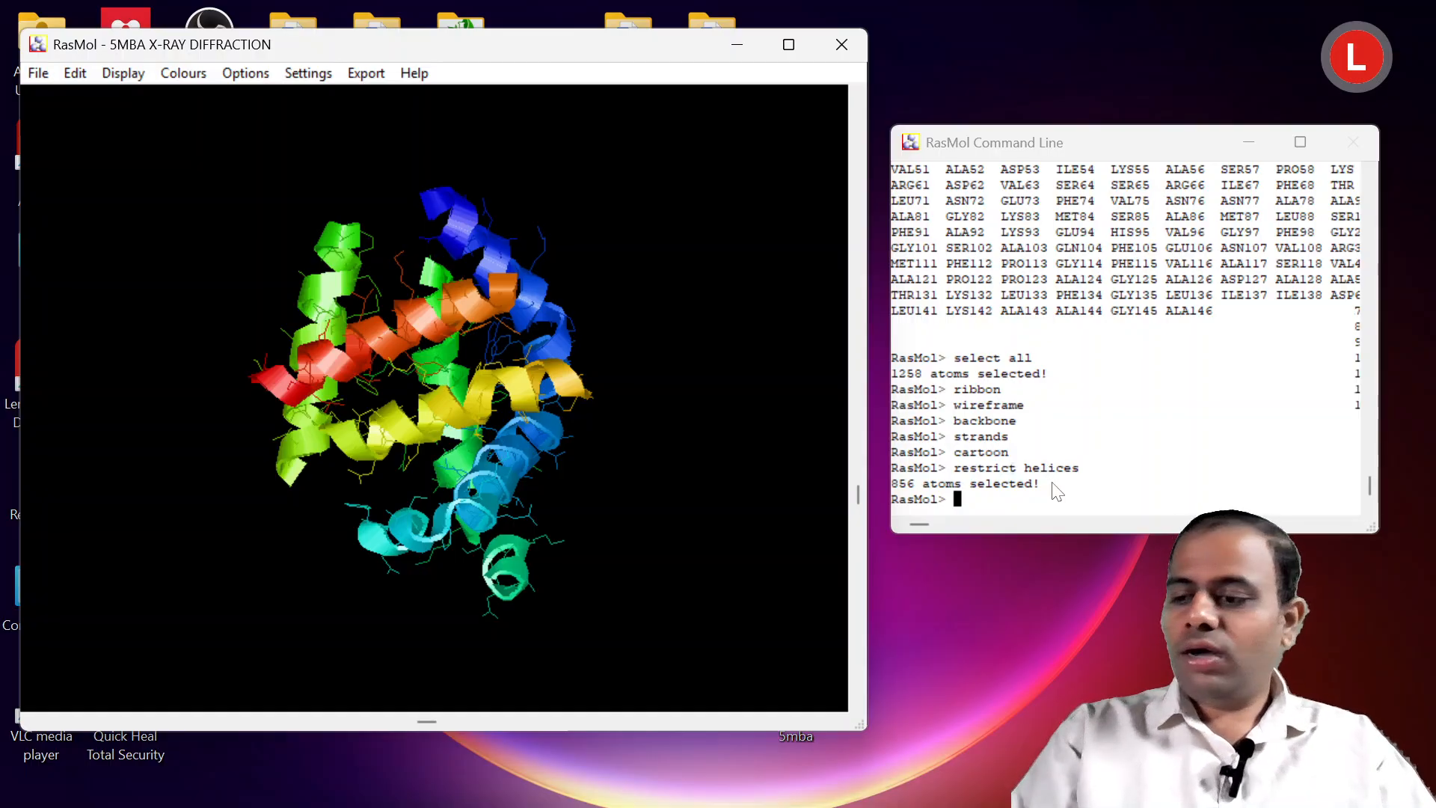
type("re")
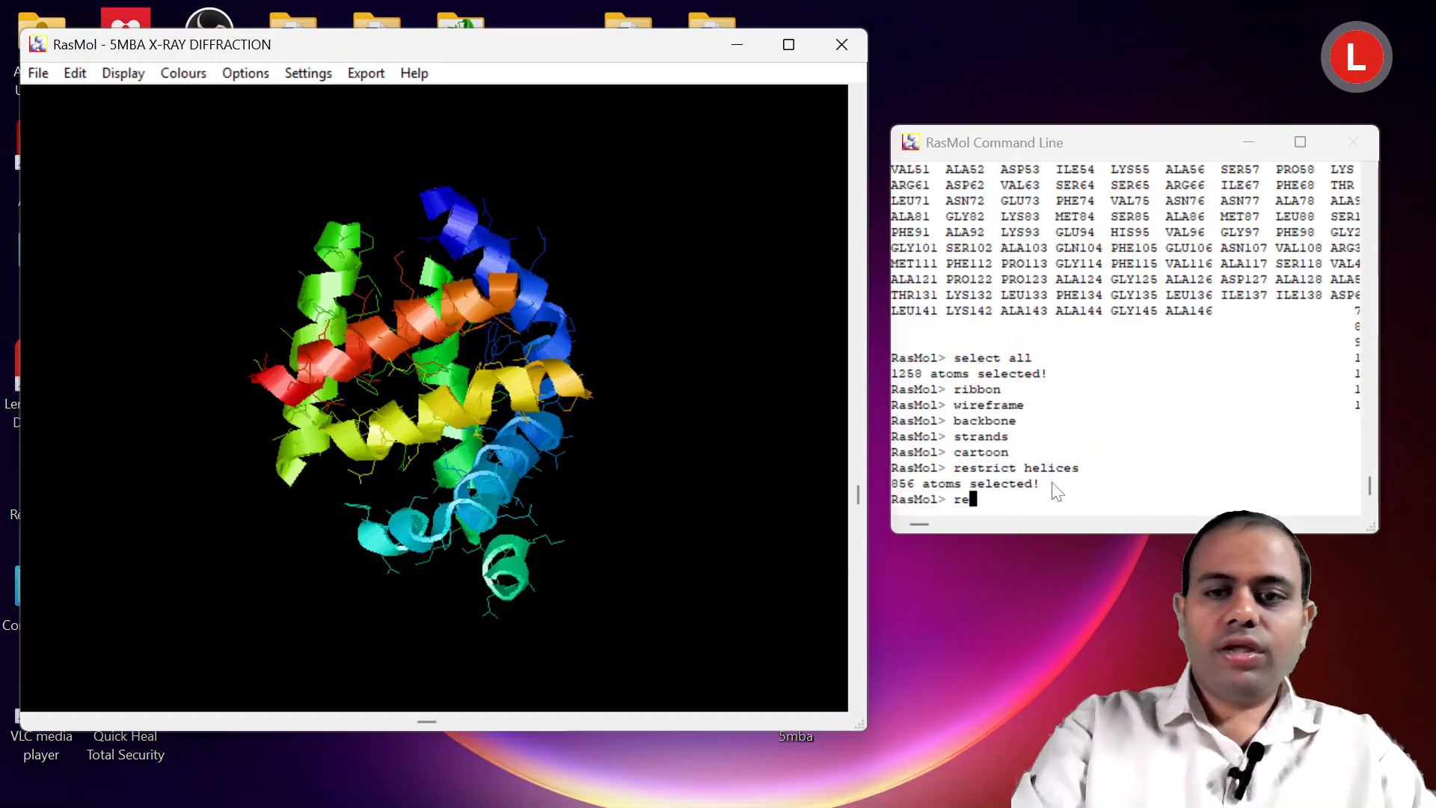
type("st")
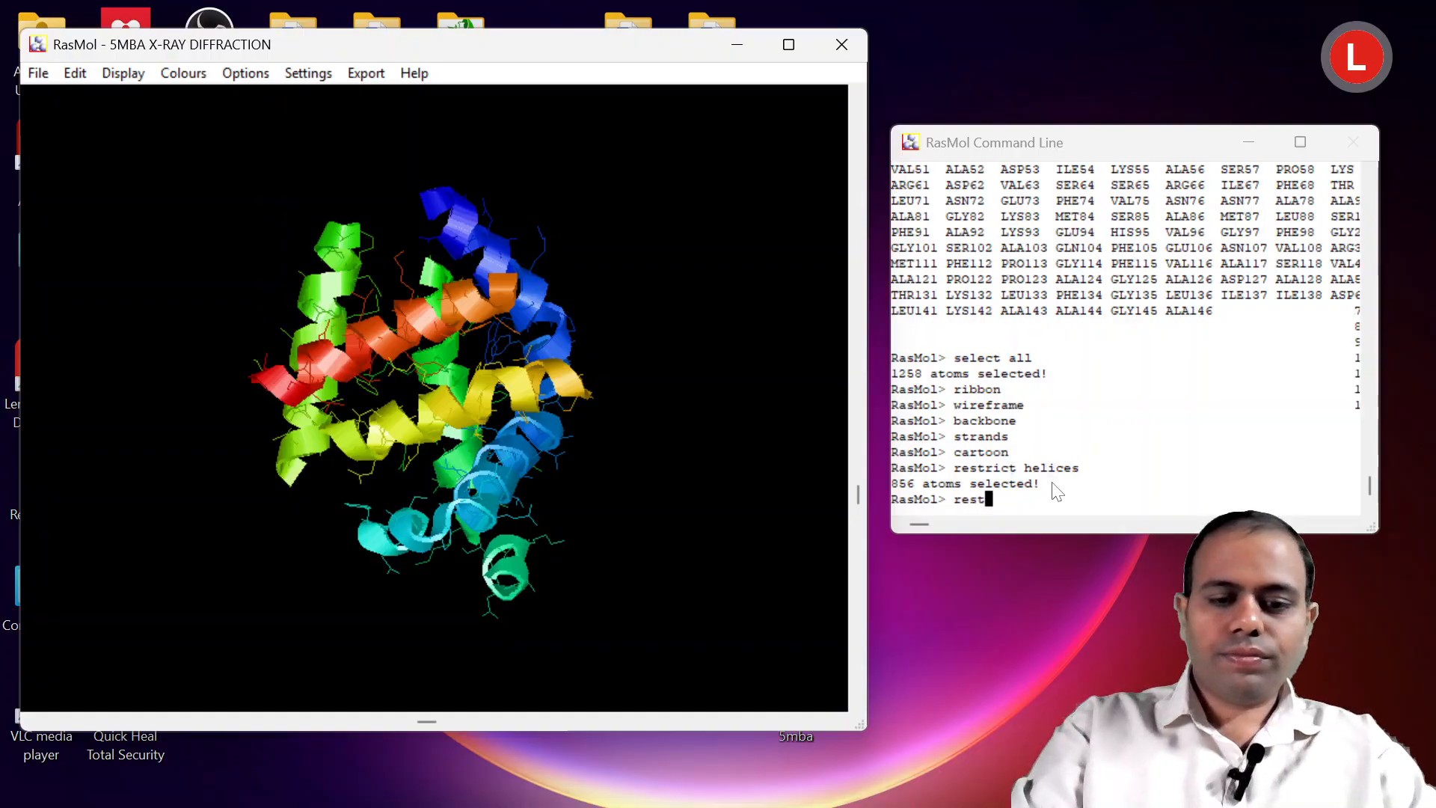
type("rict sheet")
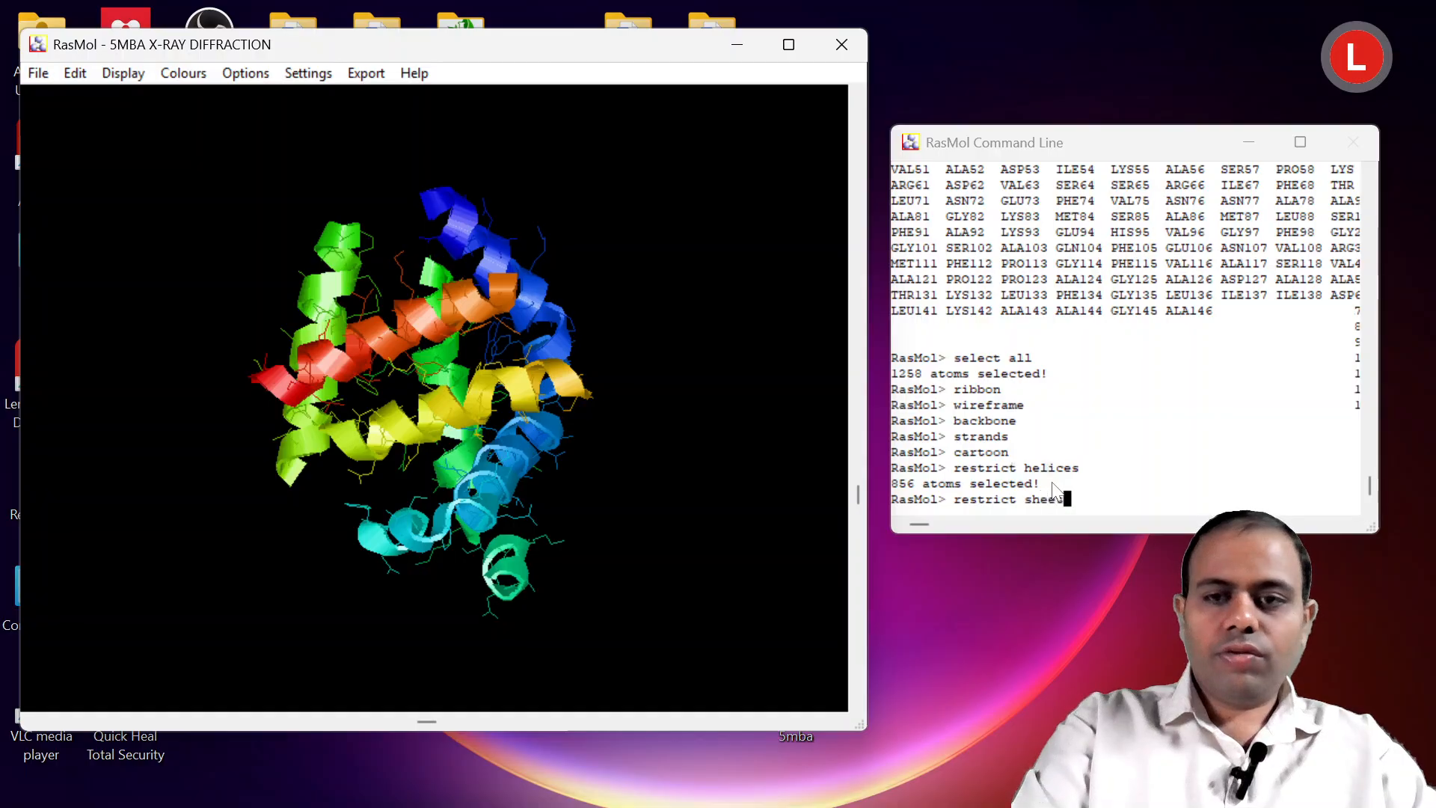
key("Return")
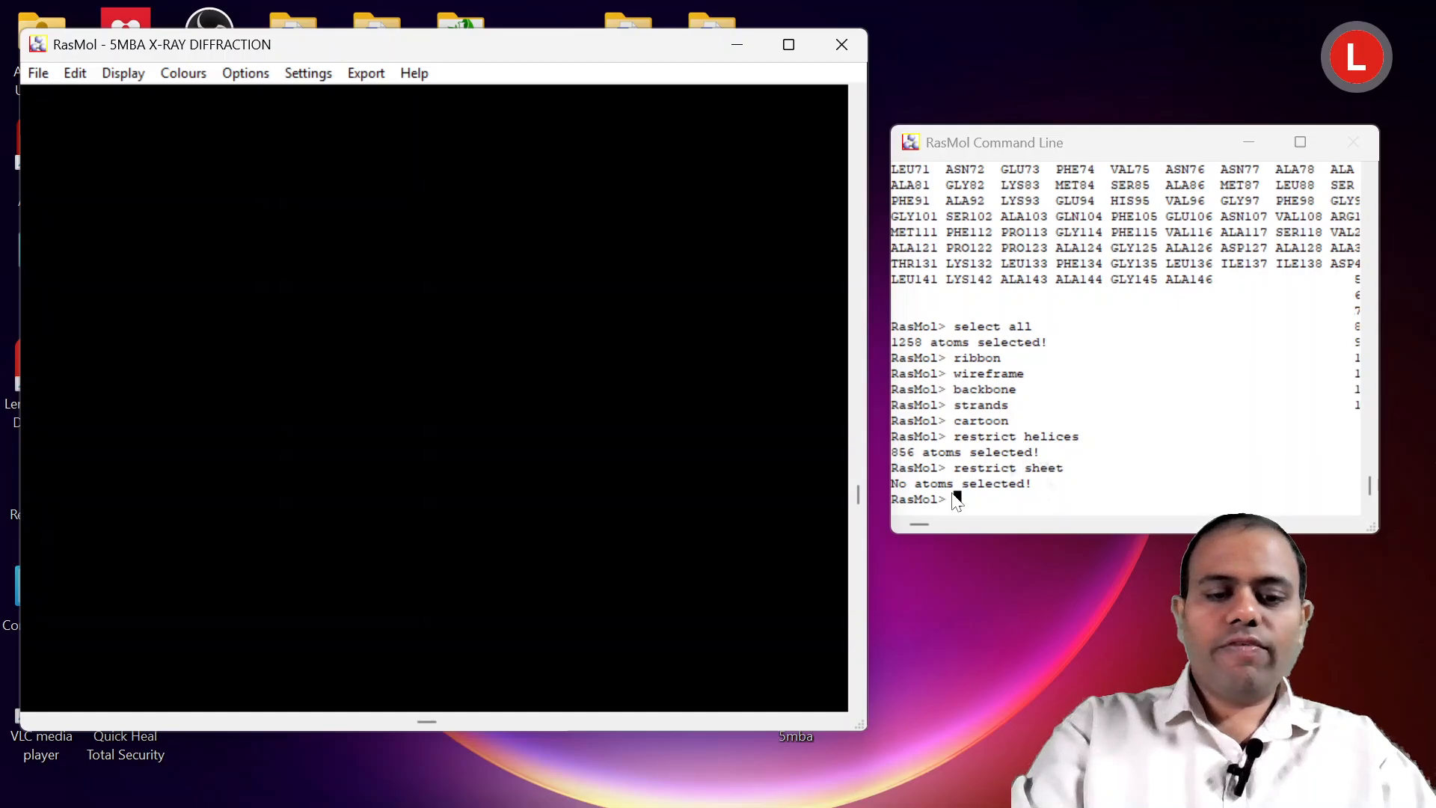
Run "hbond" in the RasMol Command Line to compute the hydrogen bonds, followed by the "wireframe" display command.
type("hbond")
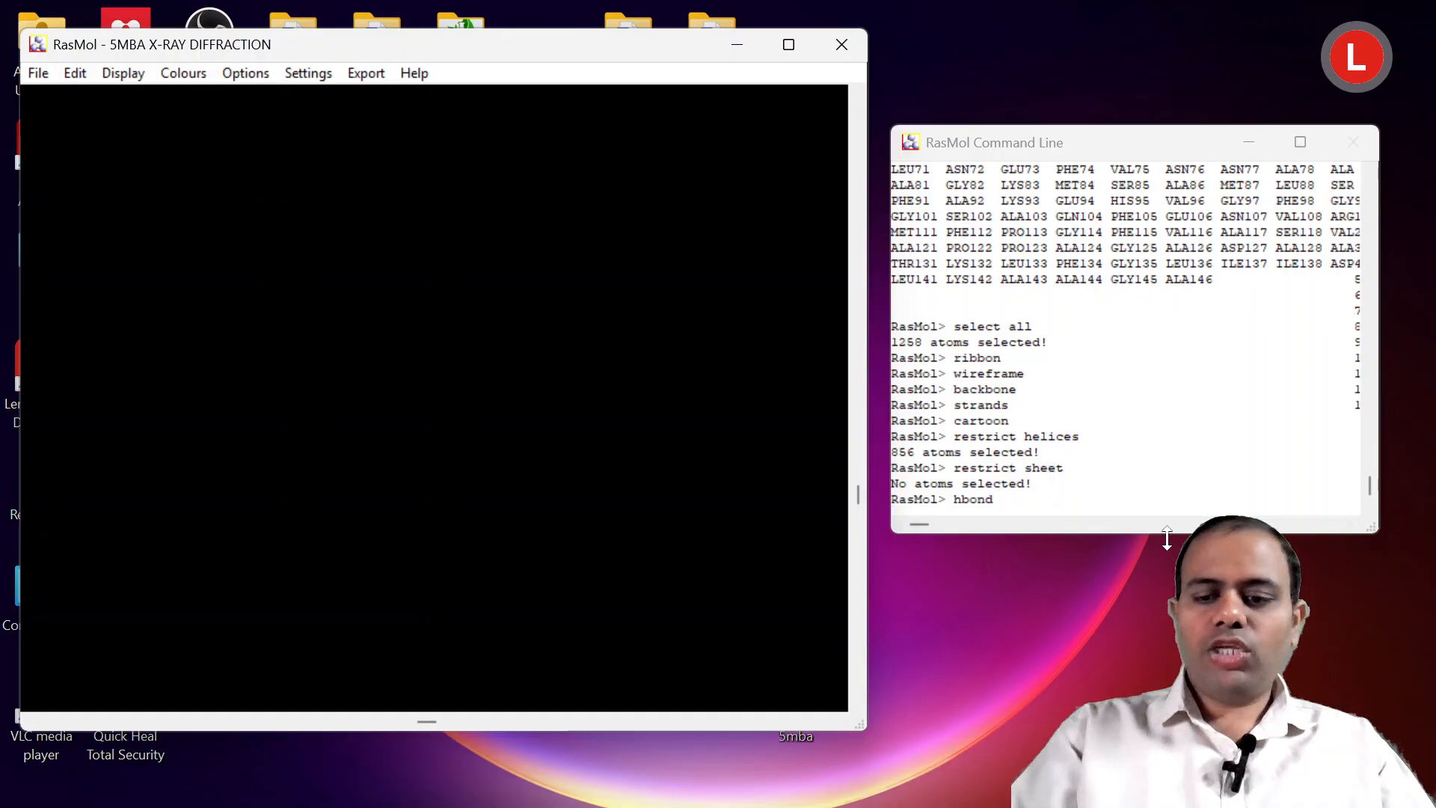
key("Return")
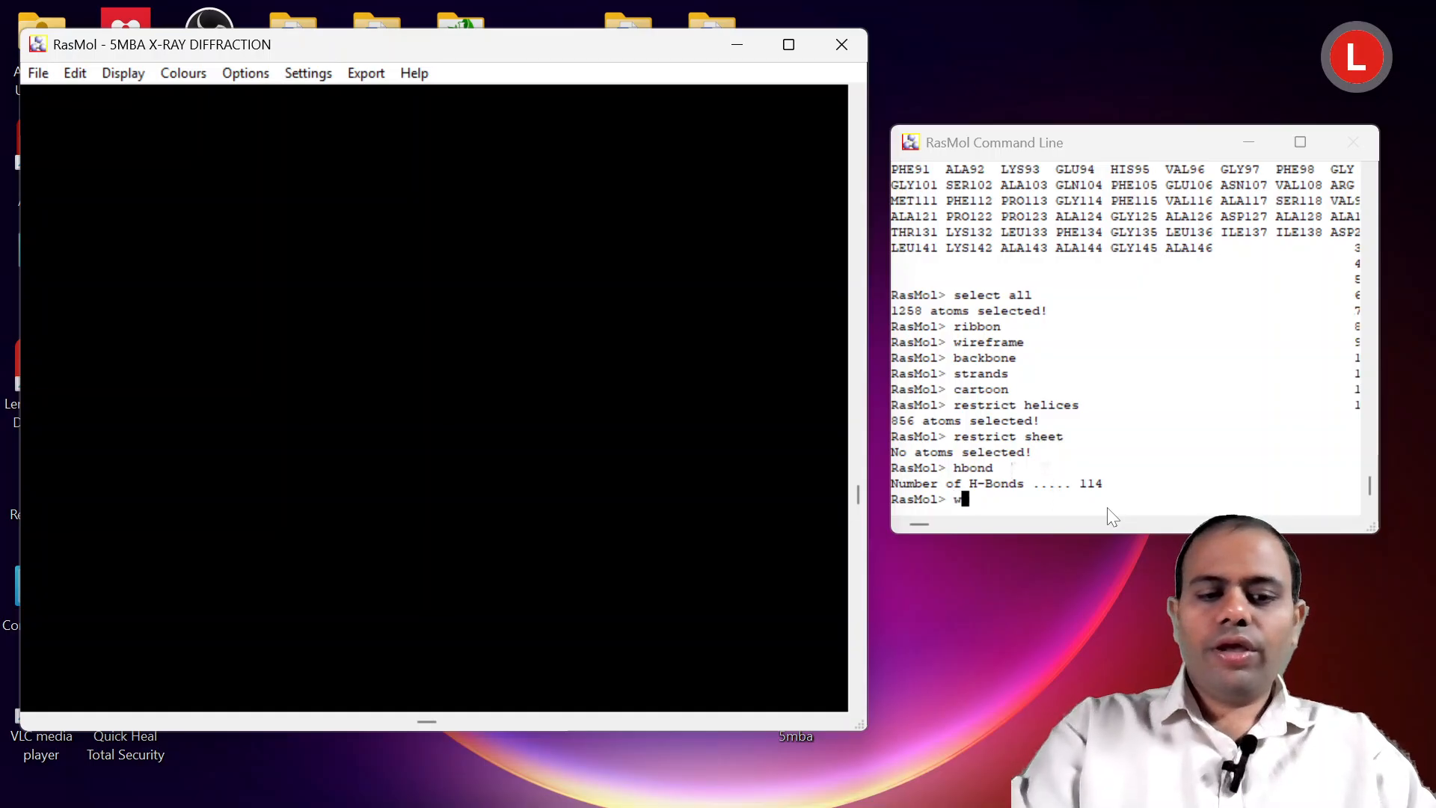
type("wireframe")
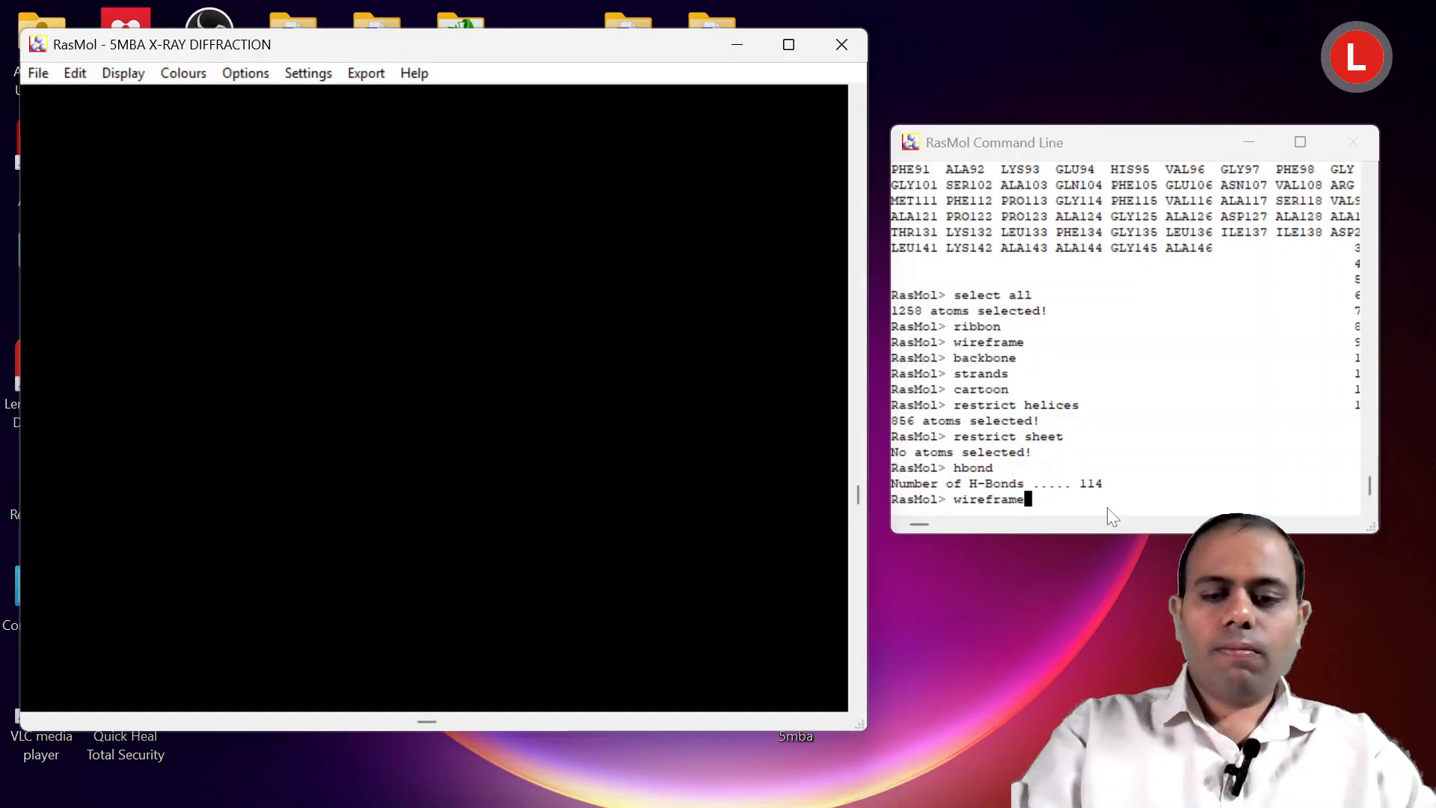
key("Return")
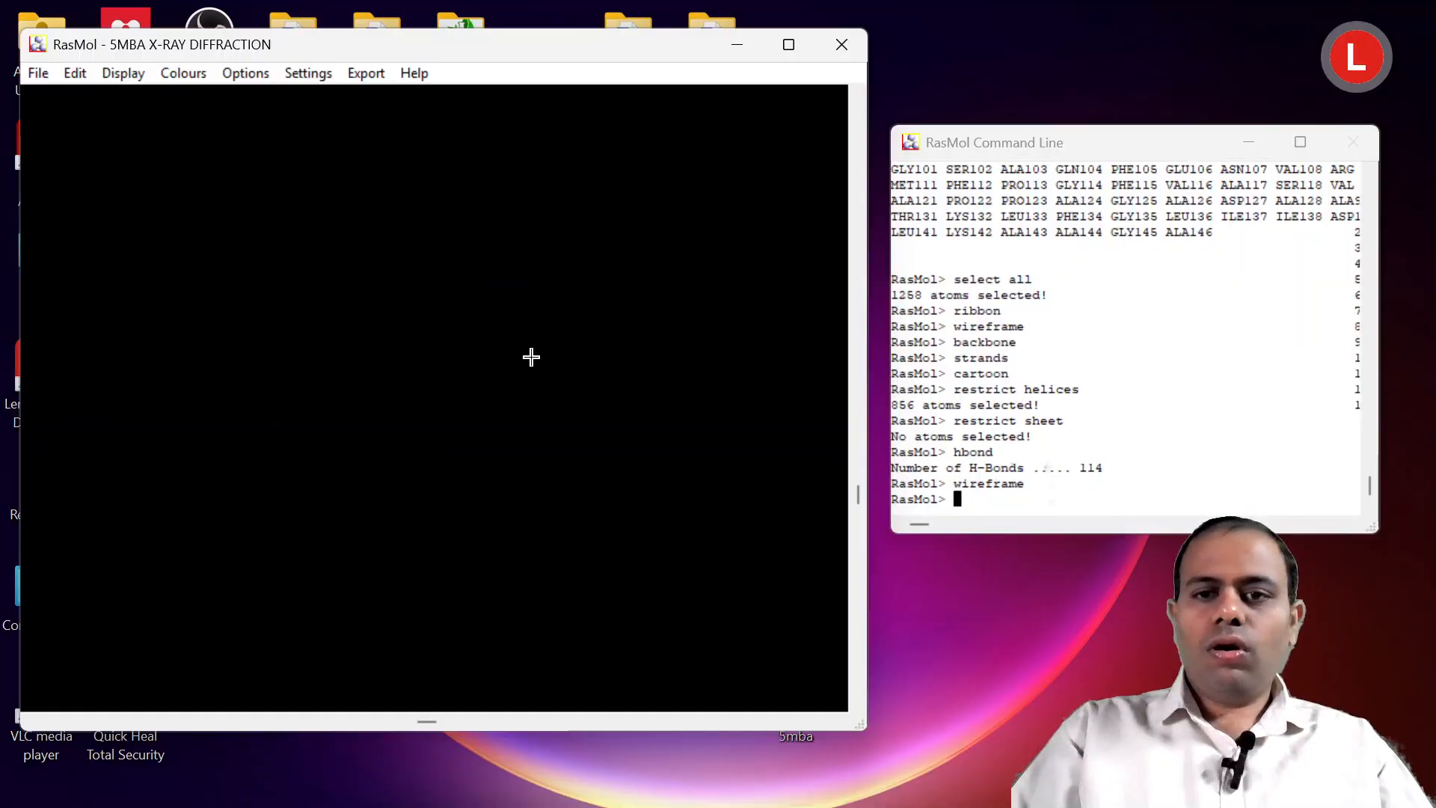
Run "restrict helices" in the RasMol Command Line to limit the selection to the helical regions again.
type("restru")
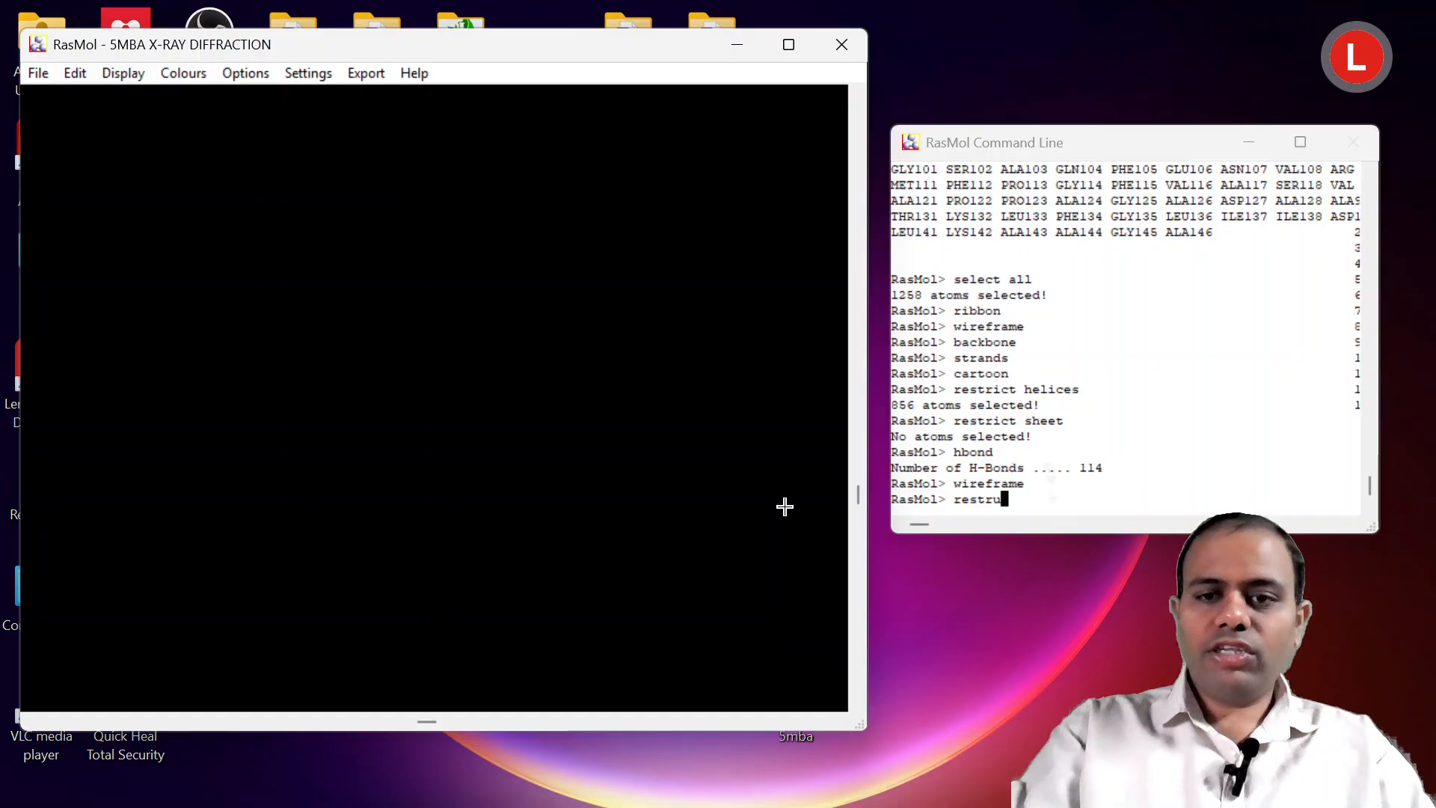
key("BackSpace")
type("ict ")
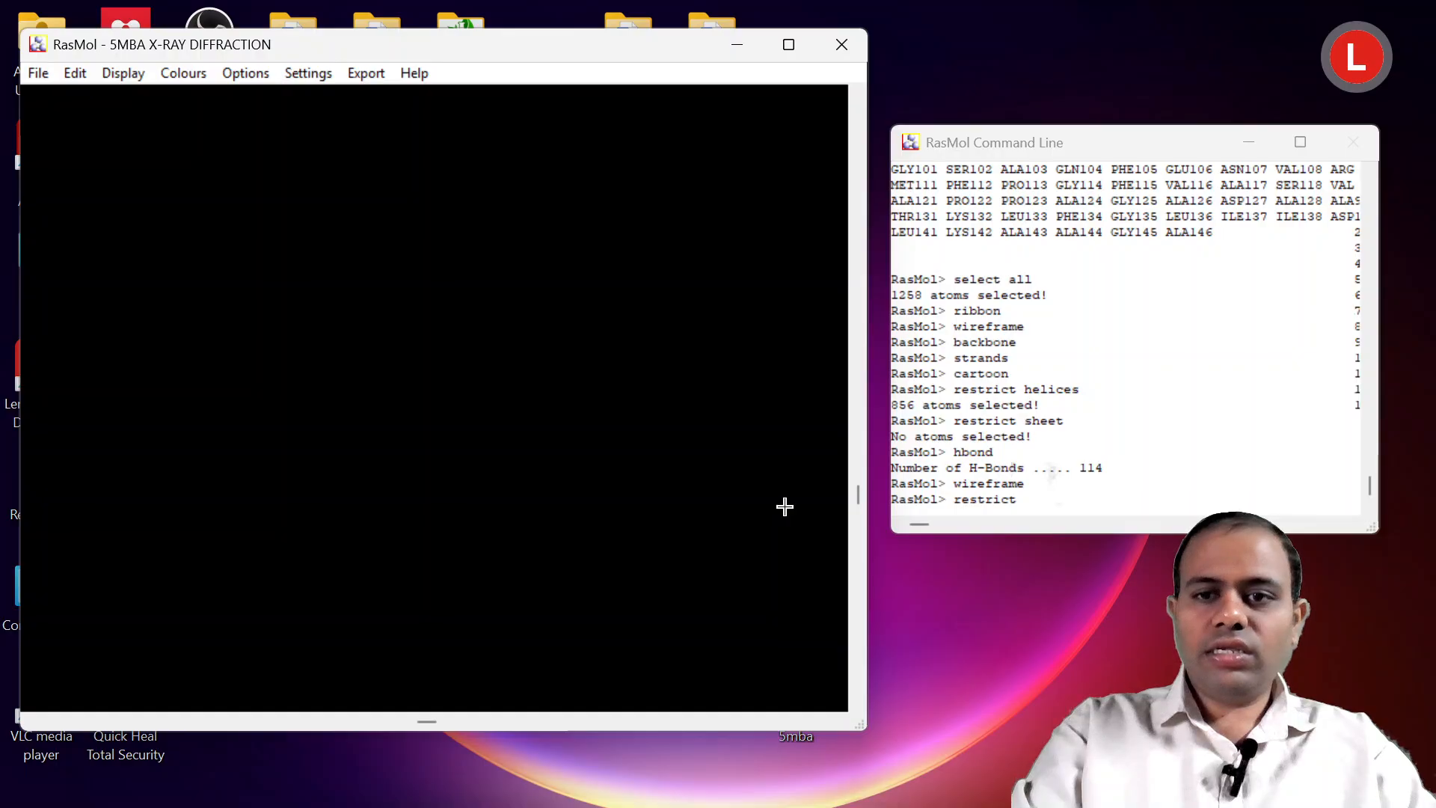
type("helices")
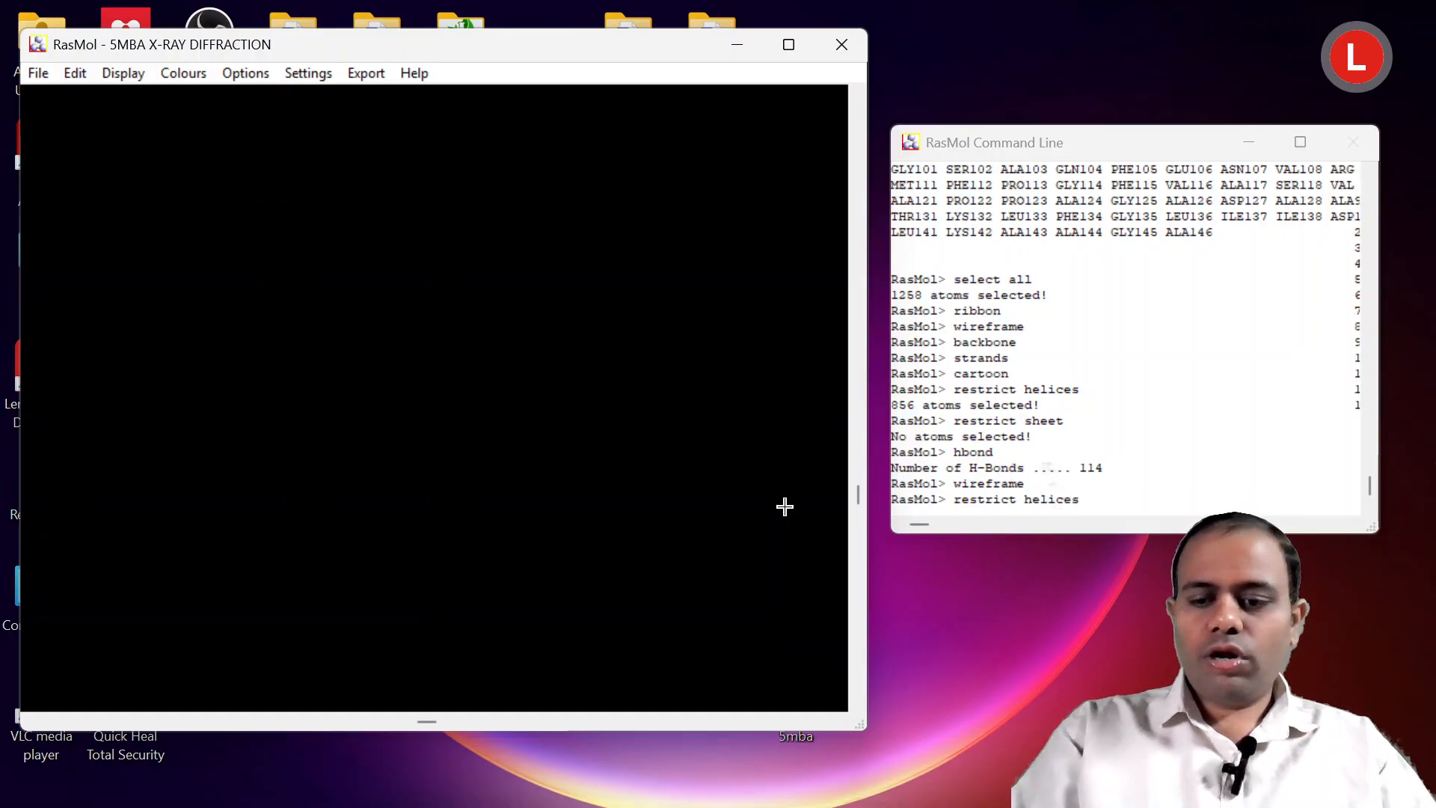
key("Return")
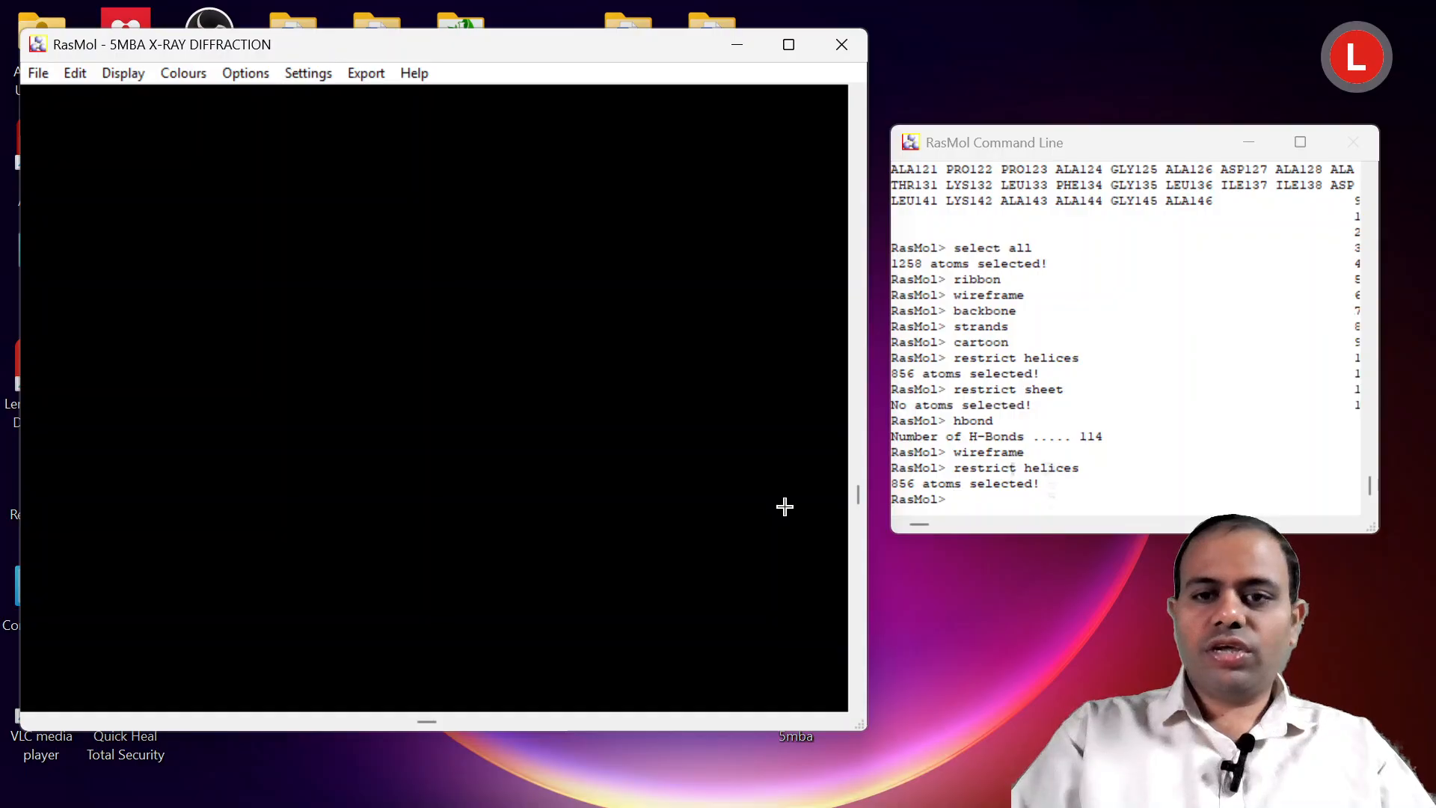
Display the restricted helices as Wireframe and rotate the molecule to view it from another angle.
left_click(124, 73)
left_click(149, 97)
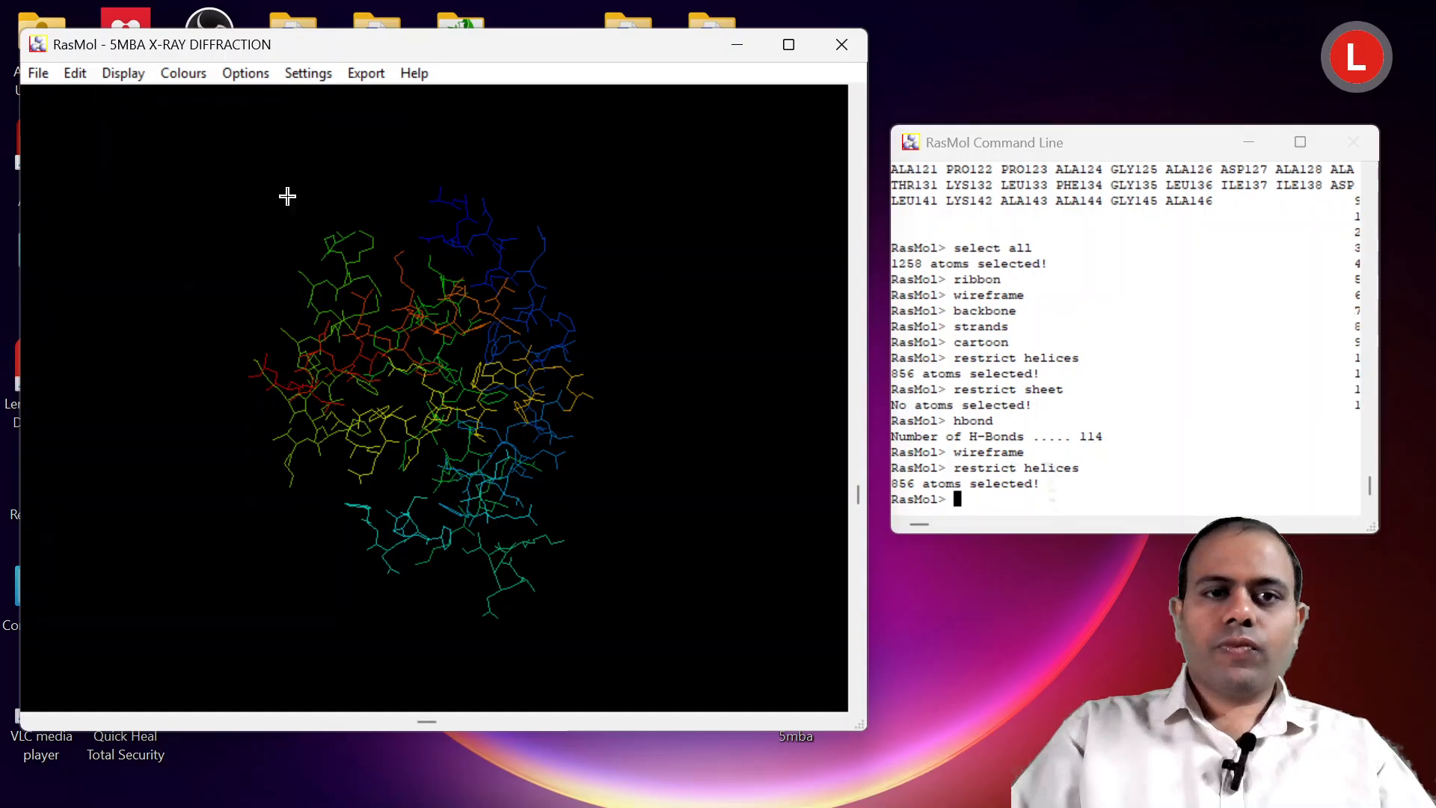
mouse_move(421, 360)
left_mouse_down()
mouse_move(379, 272)
mouse_move(411, 339)
left_mouse_up()
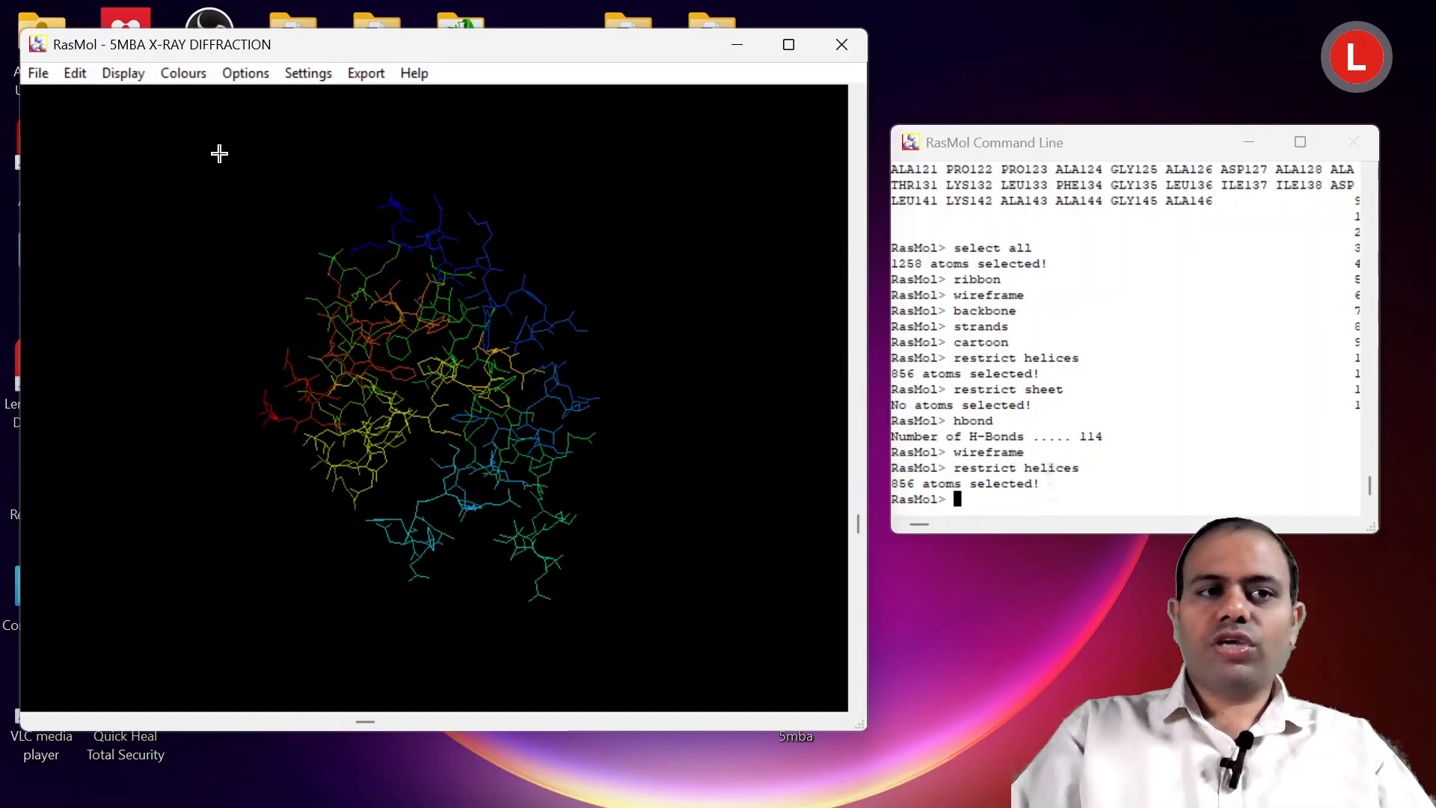
Switch the helices' representation to Backbone, followed by Sticks.
left_click(123, 73)
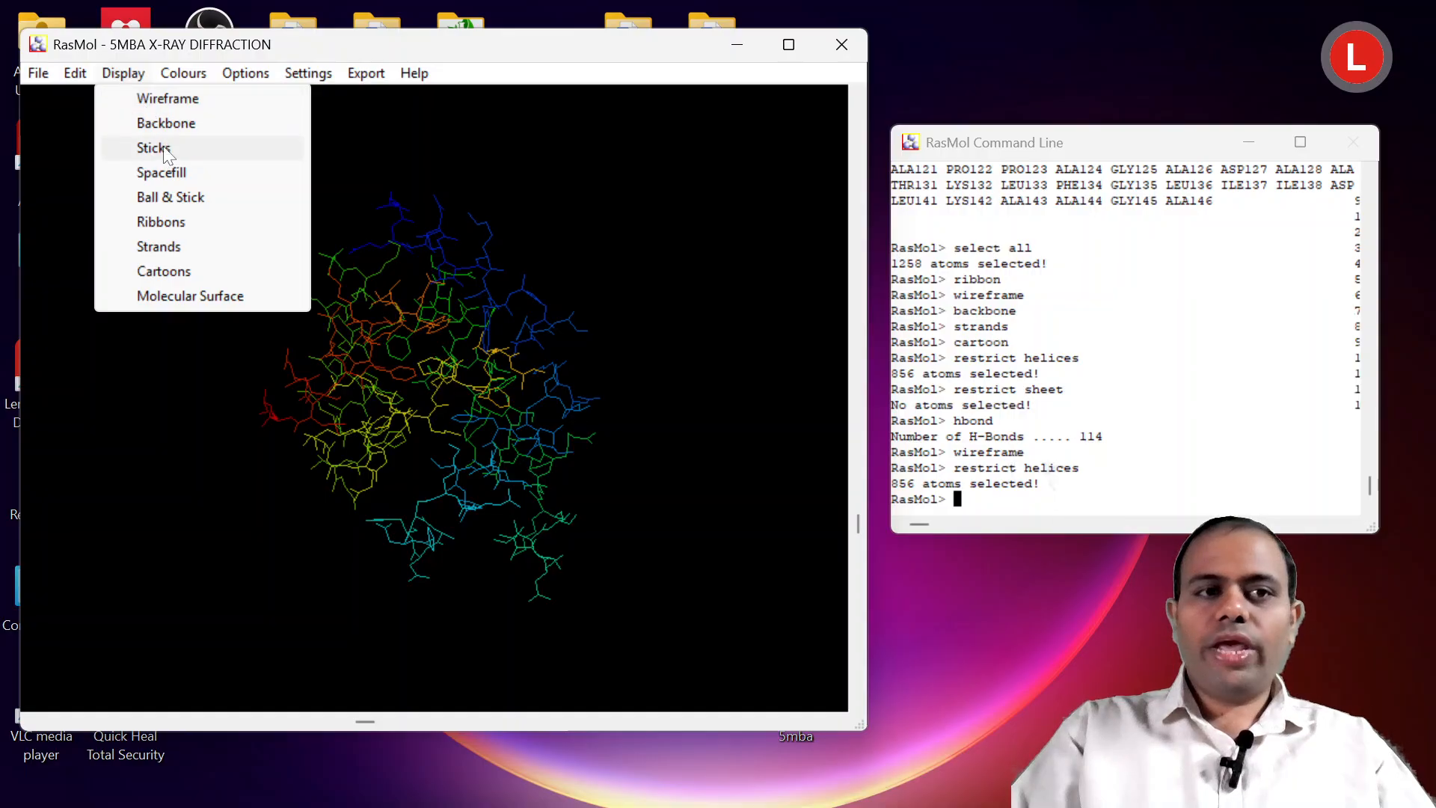
left_click(167, 121)
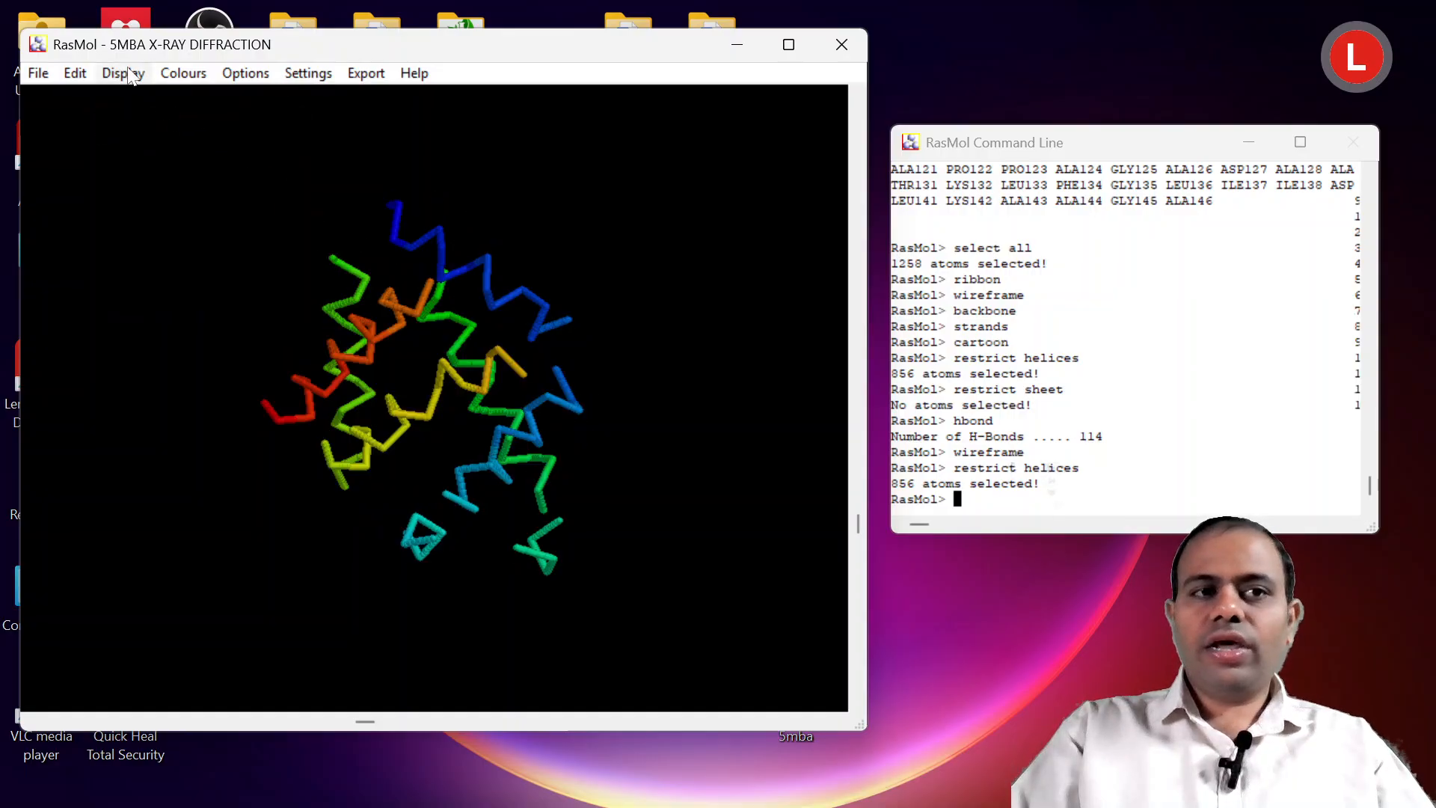
left_click(131, 75)
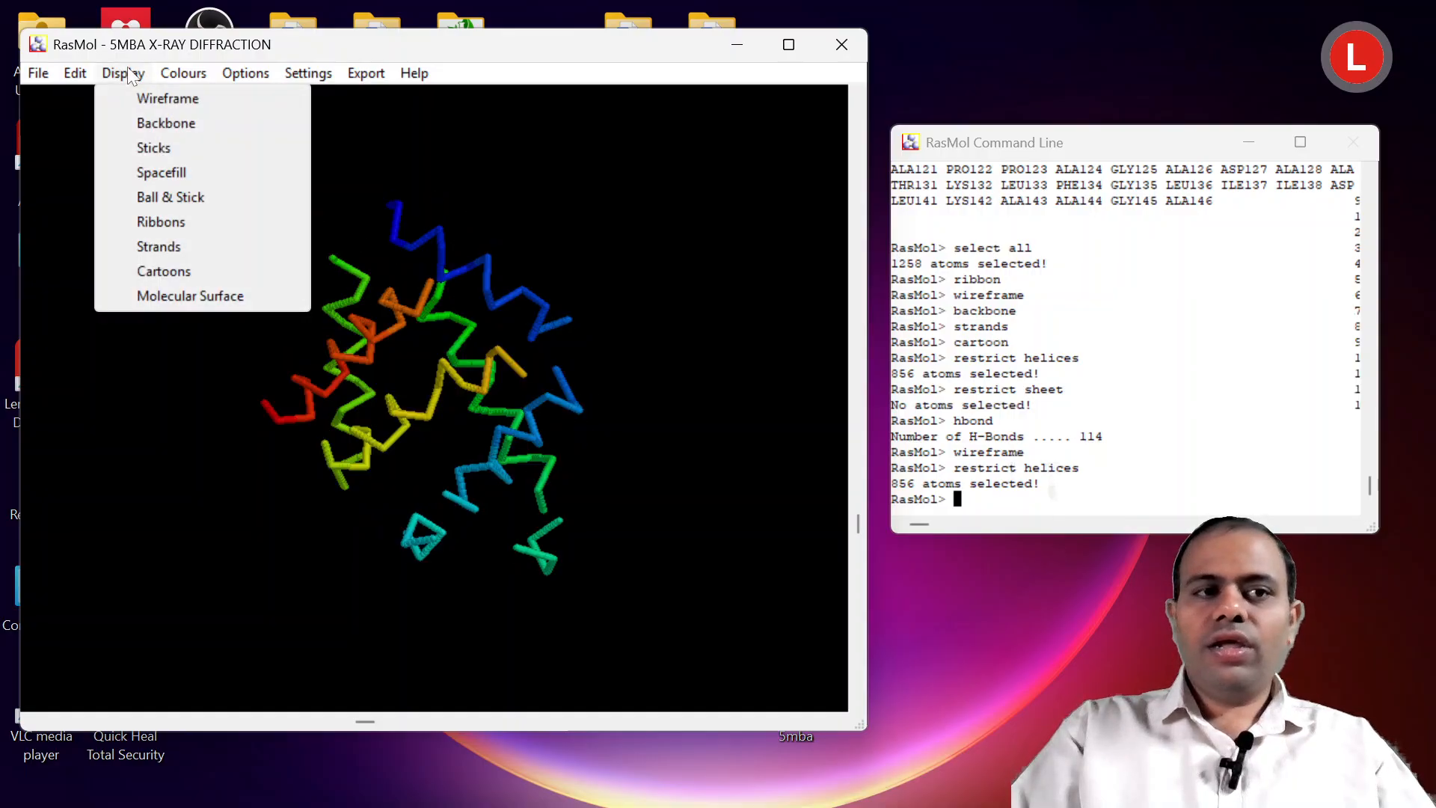
left_click(160, 146)
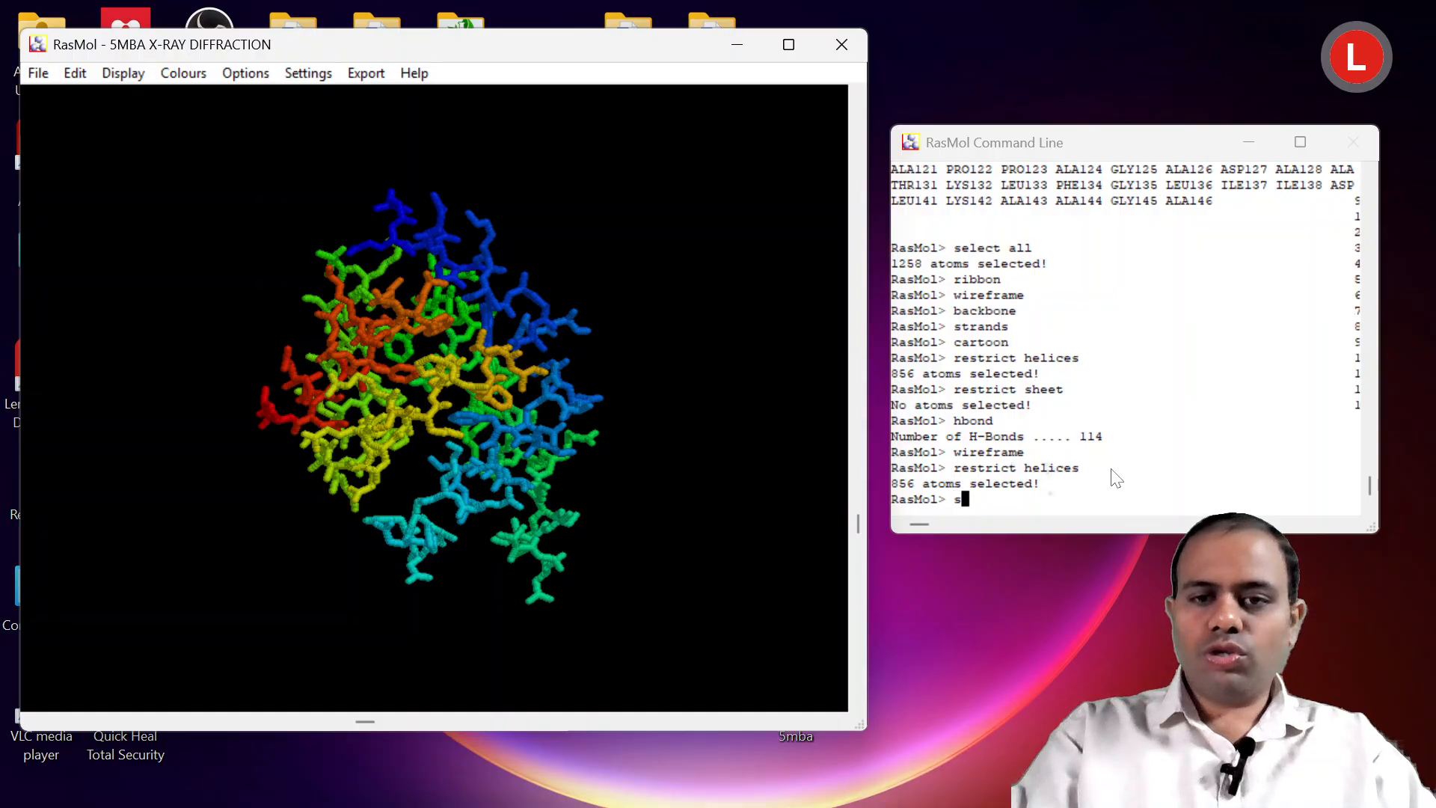
Try the "ss bond" command in the RasMol Command Line, followed by "ssbonds" to compute the disulfide bridges.
type("bond")
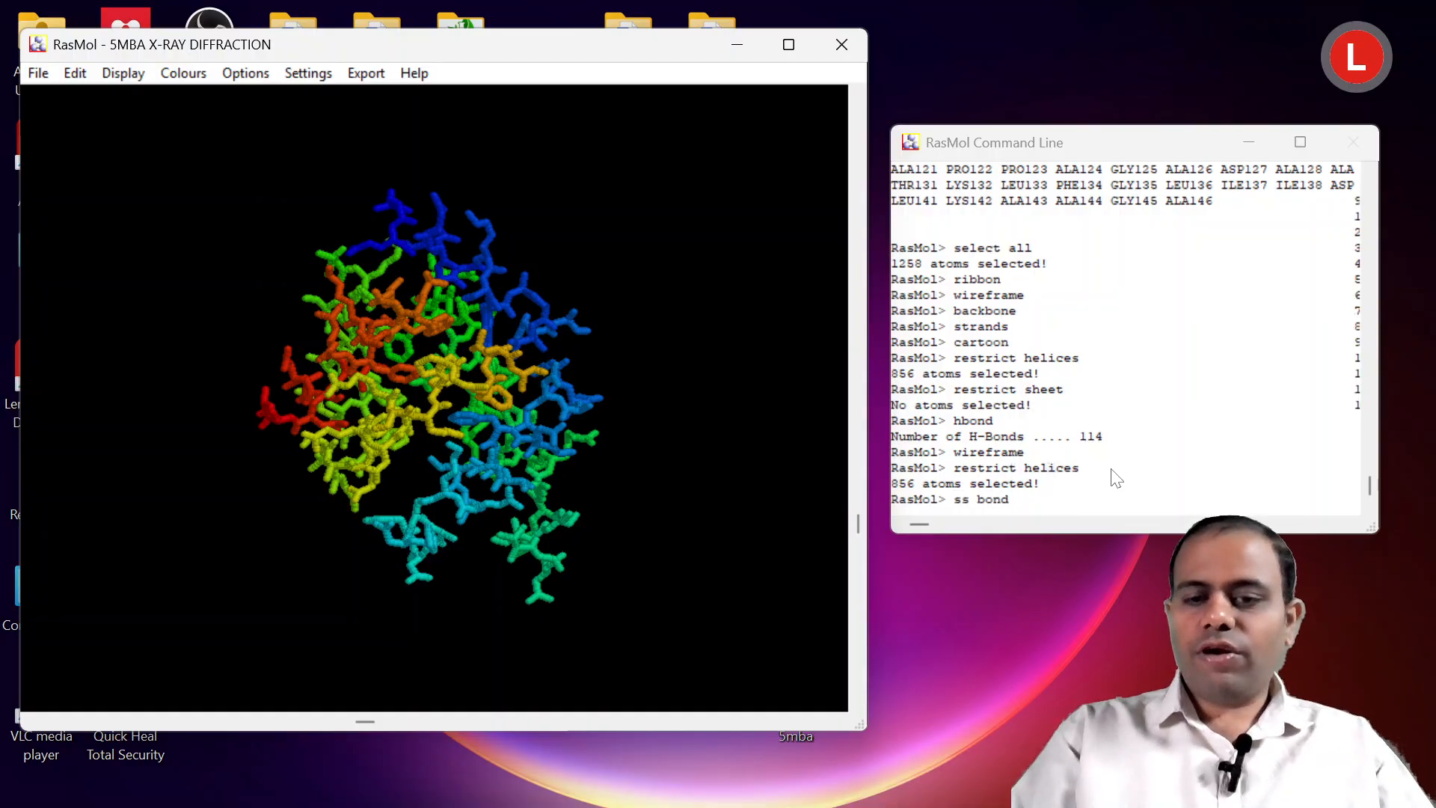
key("Return")
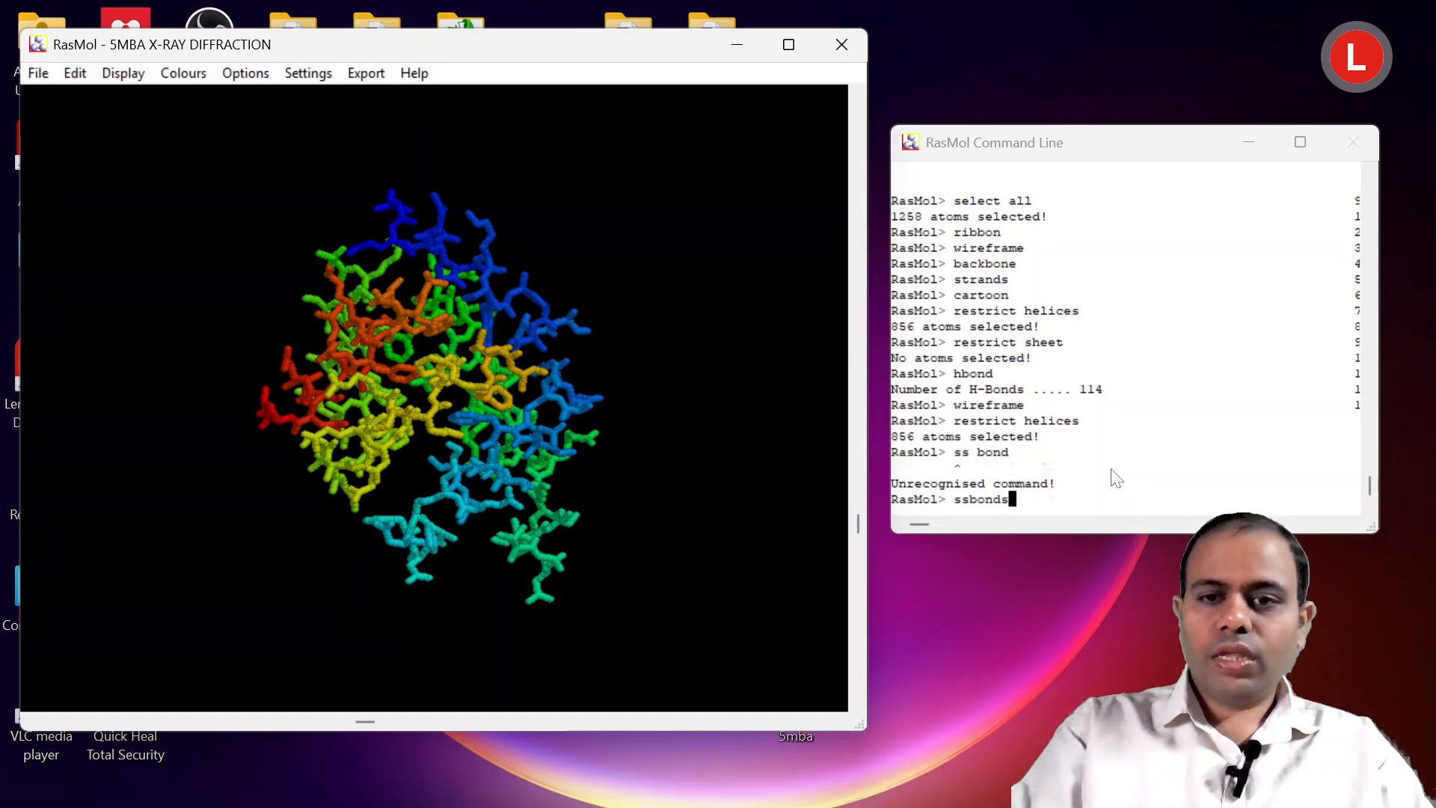
key("Return")
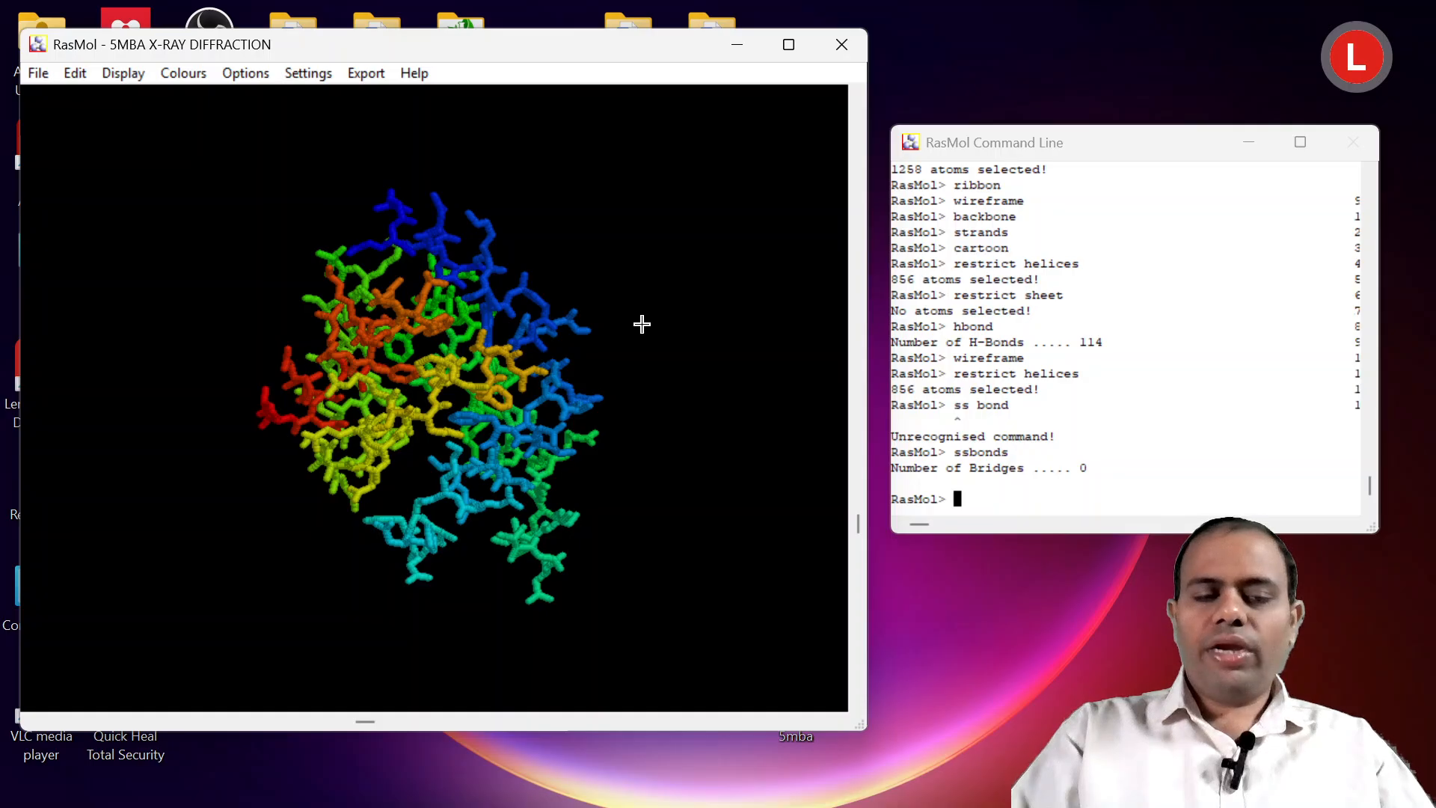
Maximize the molecule window and reposition the Command Line window over it, clear of the stick model.
left_click_drag(434, 380, 386, 370)
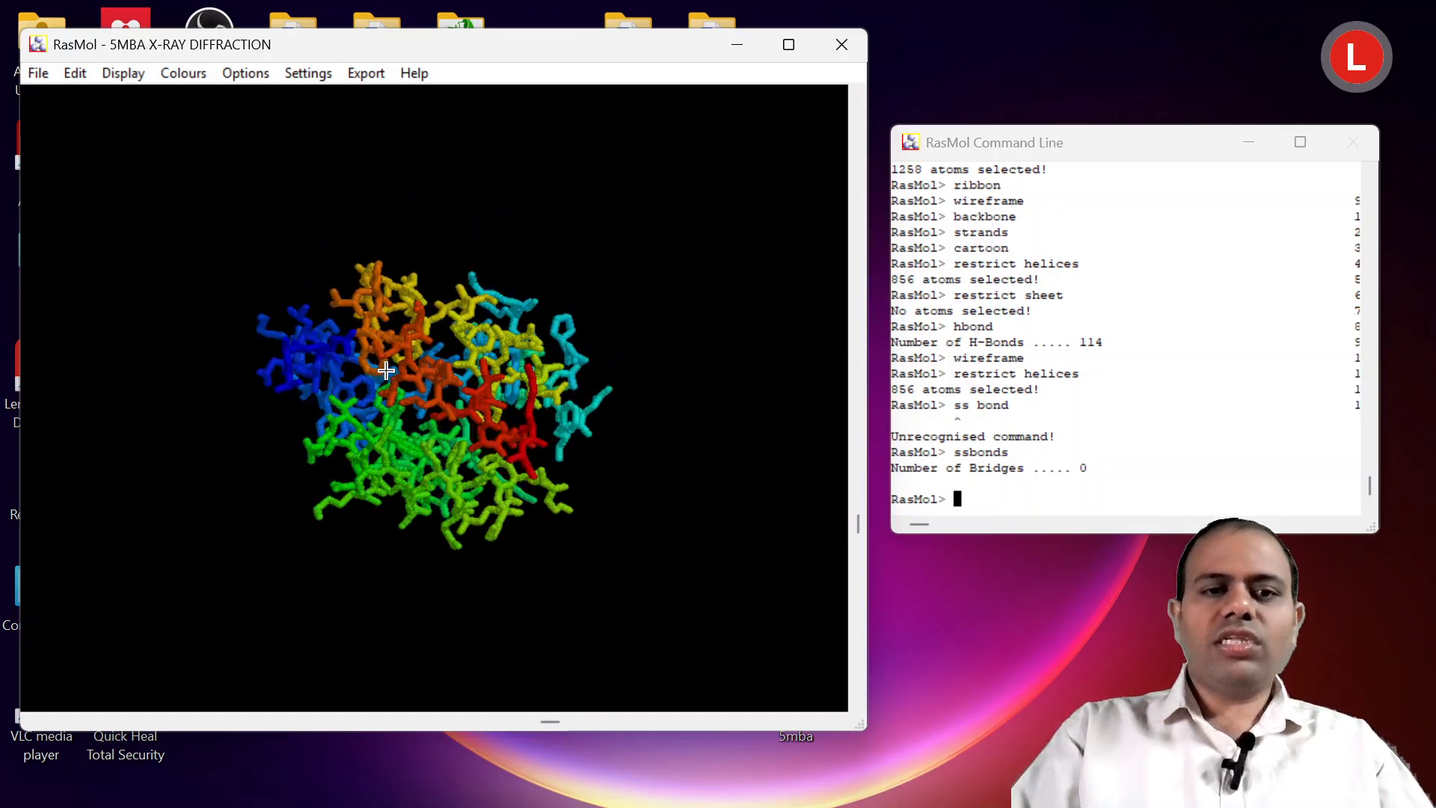
double_click(513, 54)
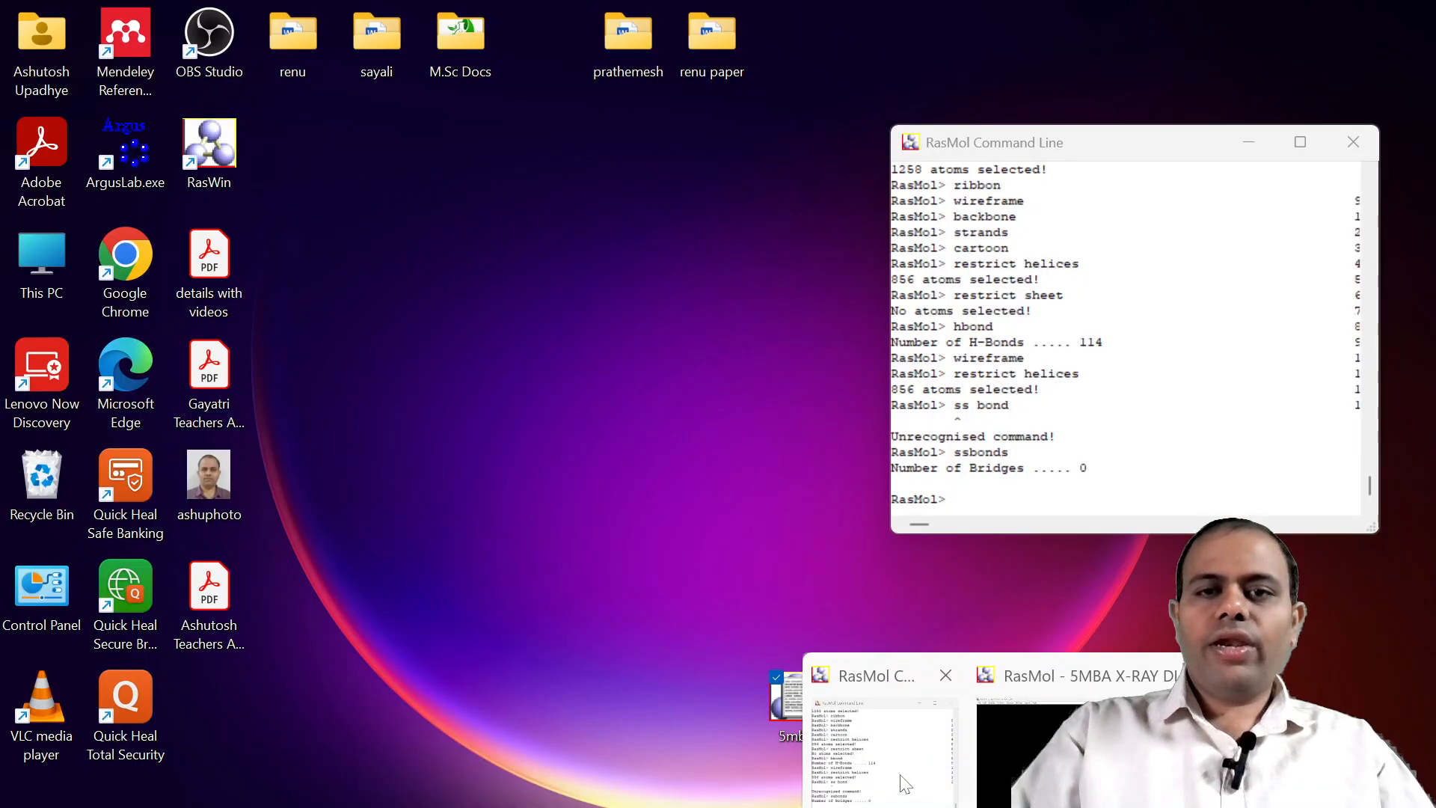
left_click(916, 788)
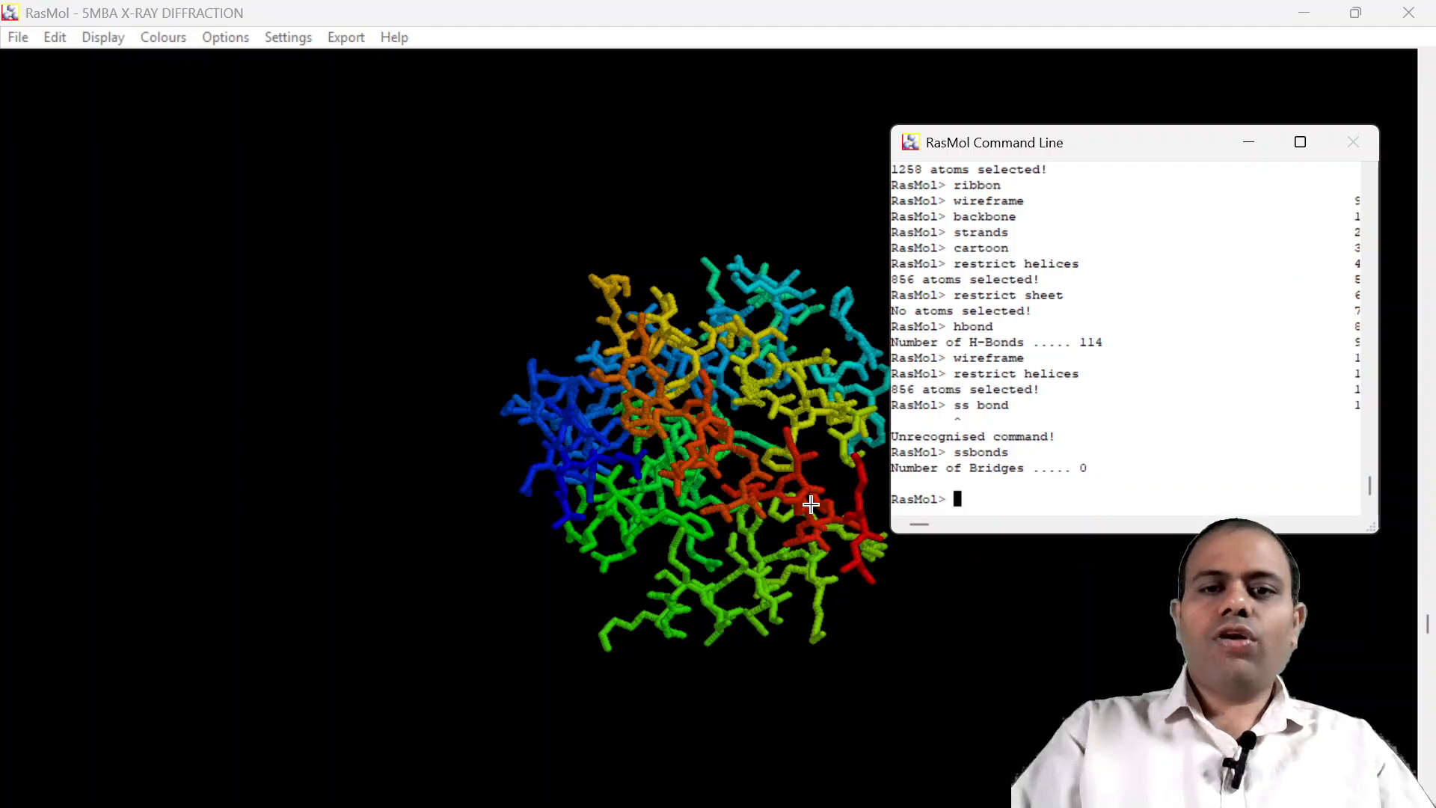
left_click_drag(810, 505, 811, 468)
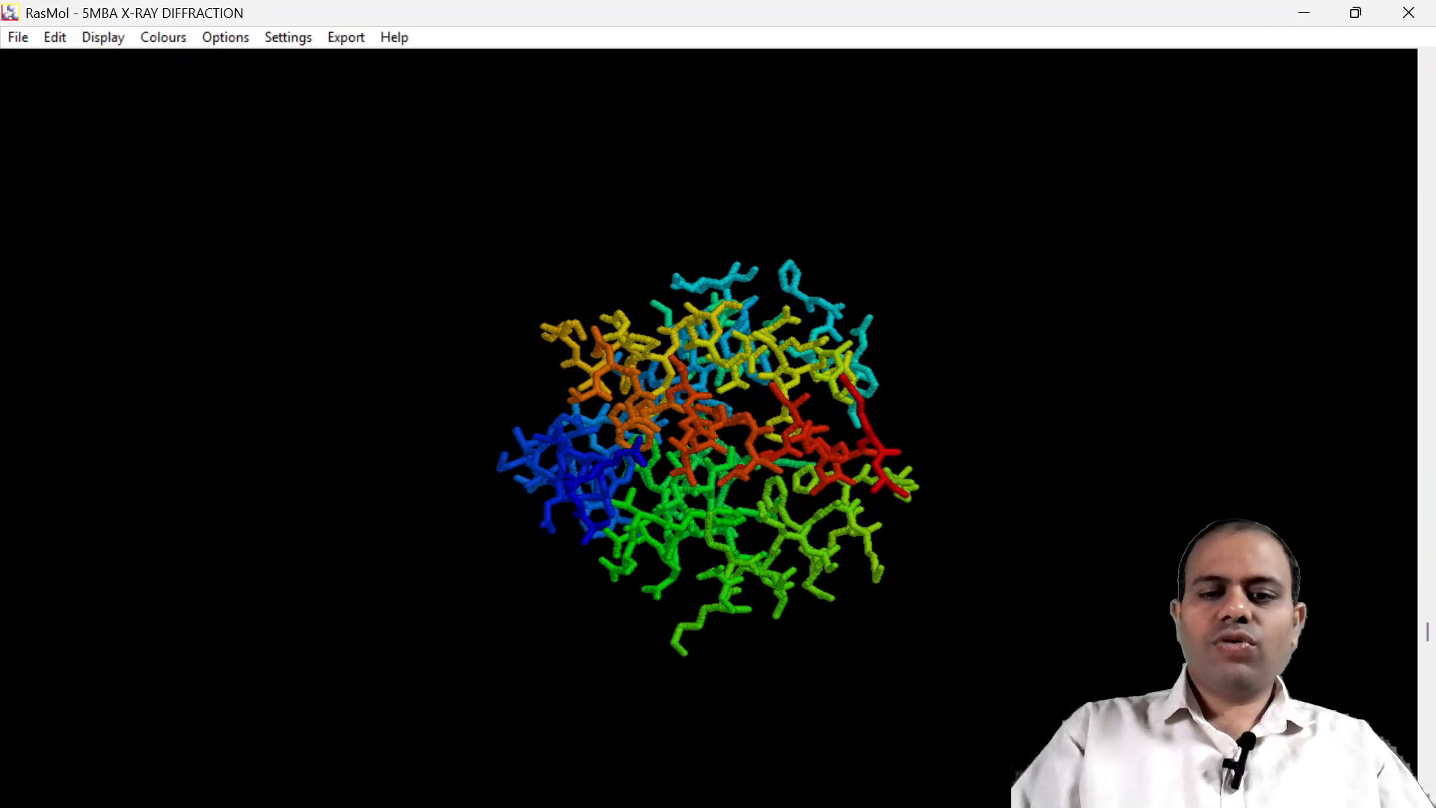
mouse_move(926, 799)
left_click(898, 756)
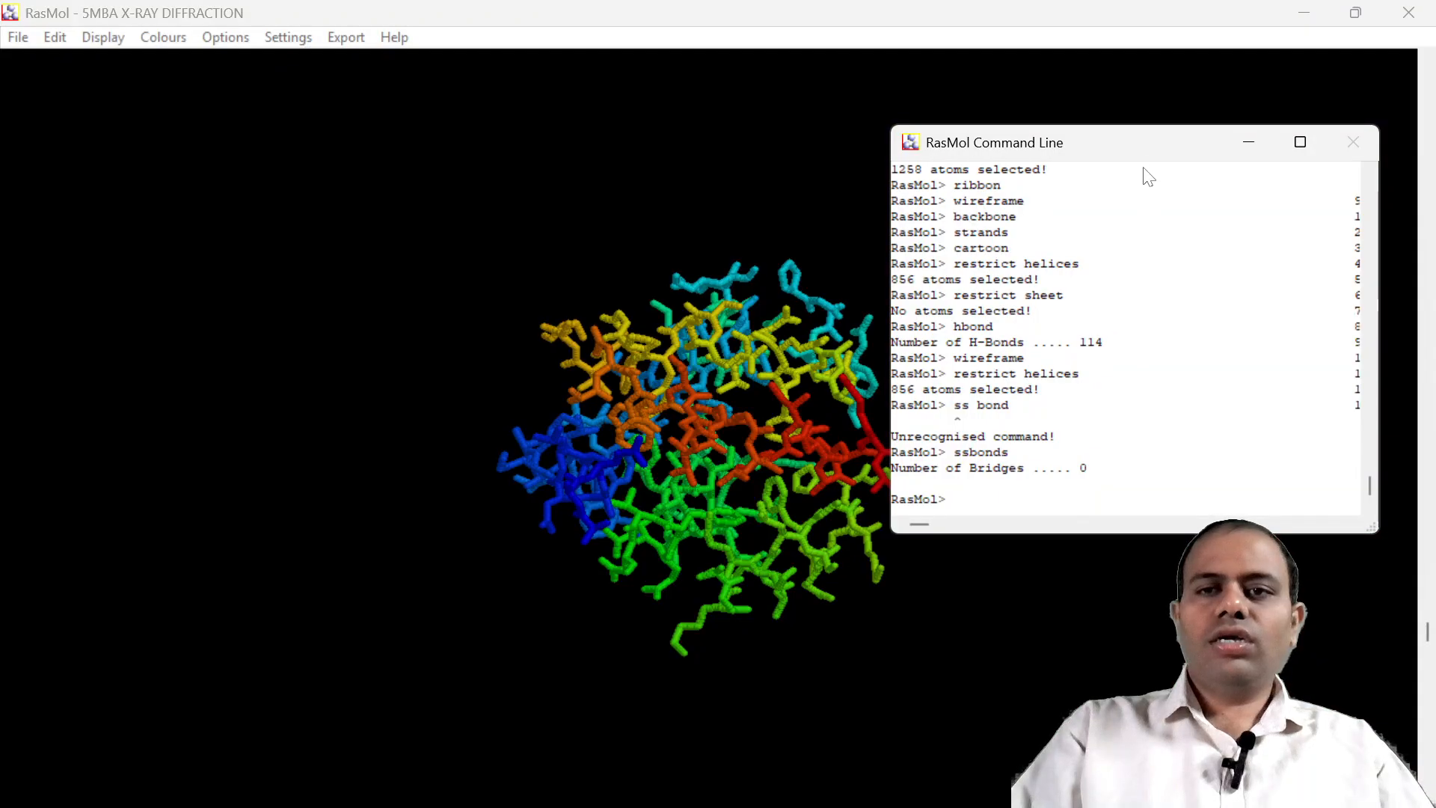
left_click_drag(1144, 144, 1215, 375)
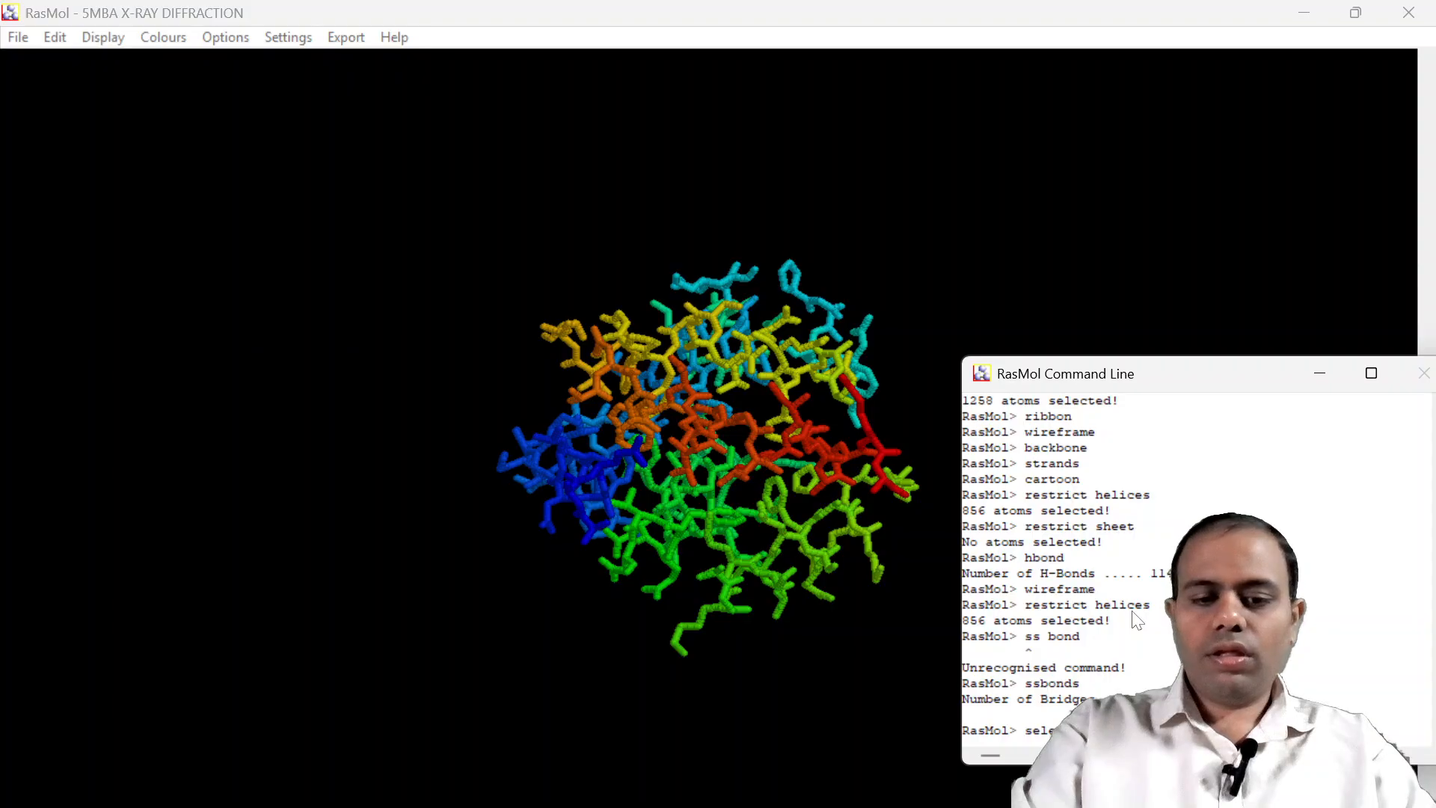
Try "select glycine" twice in the Command Line, followed by "select gly" to select the glycine residues.
key("Return")
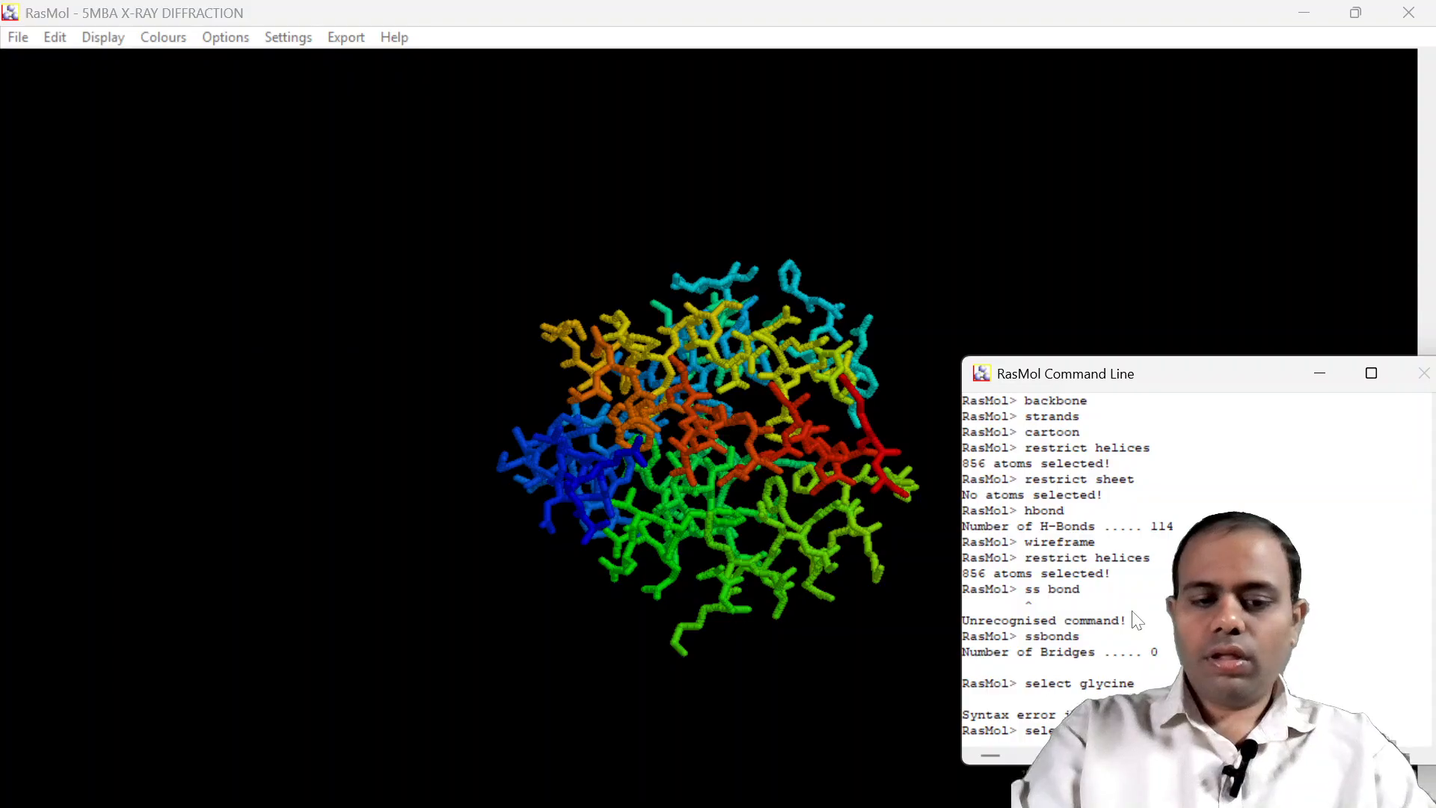
key("Return")
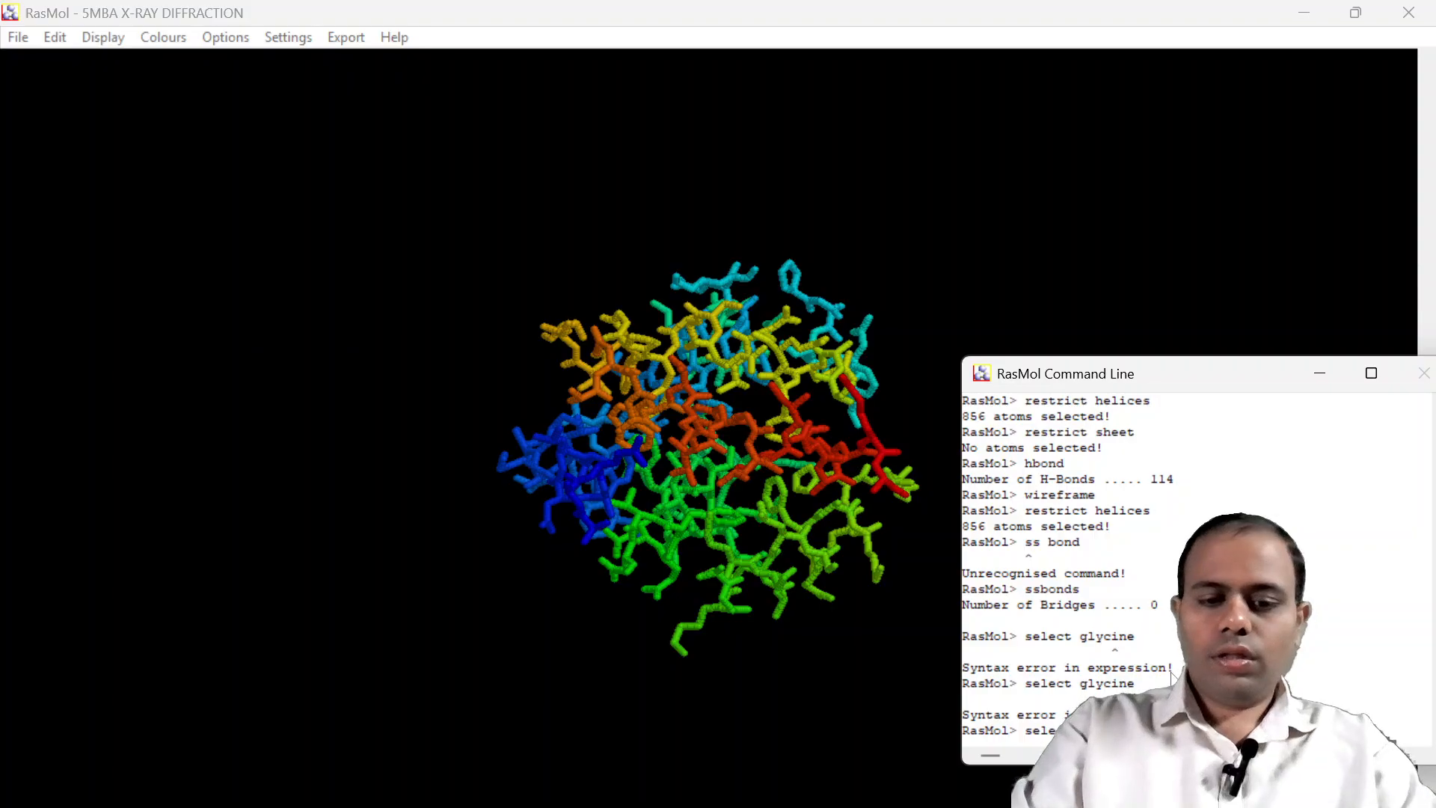
key("Return")
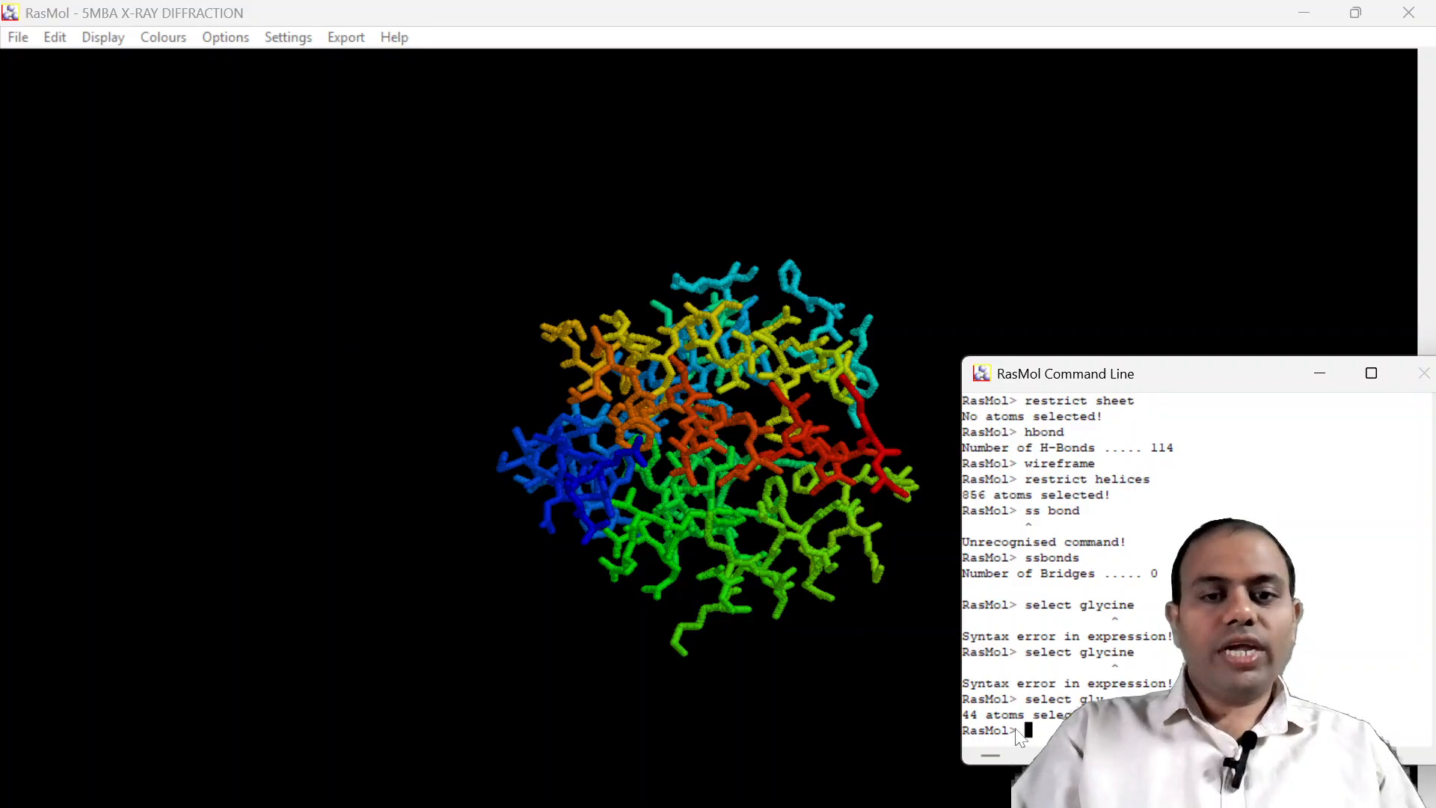
Rotate the stick model to inspect it from another angle, and bring the Command Line window back to the front.
left_click_drag(737, 433, 732, 358)
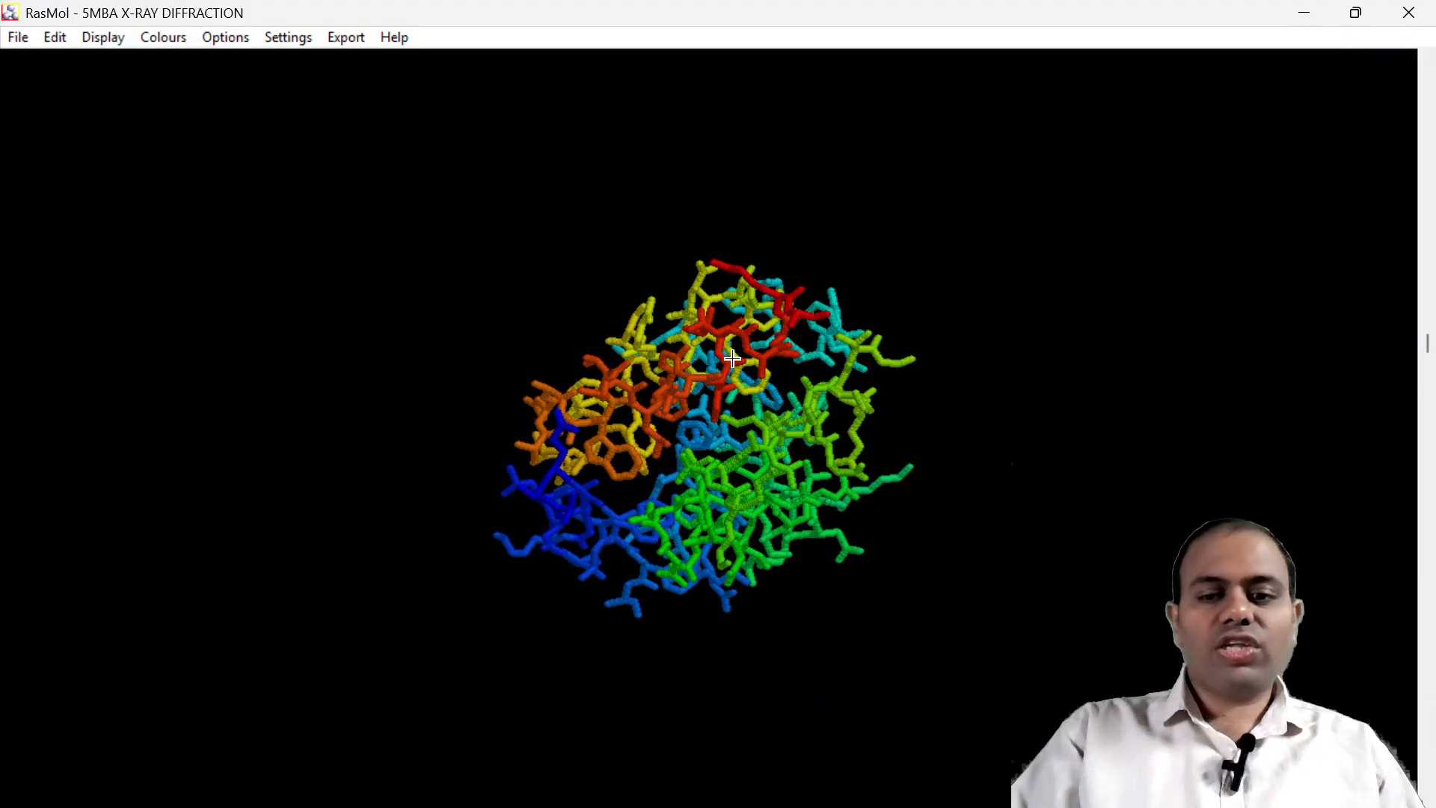
mouse_move(976, 806)
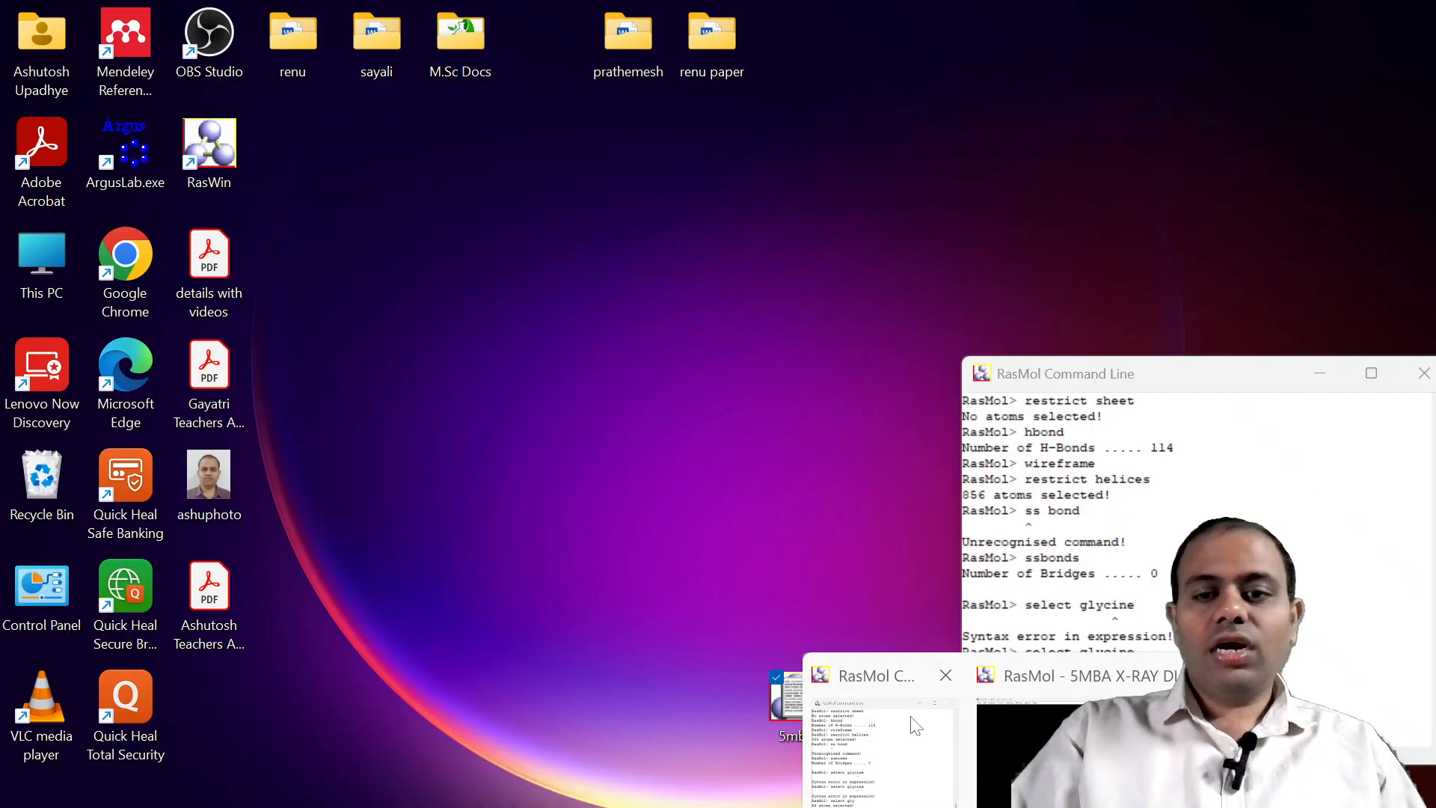
left_click(883, 740)
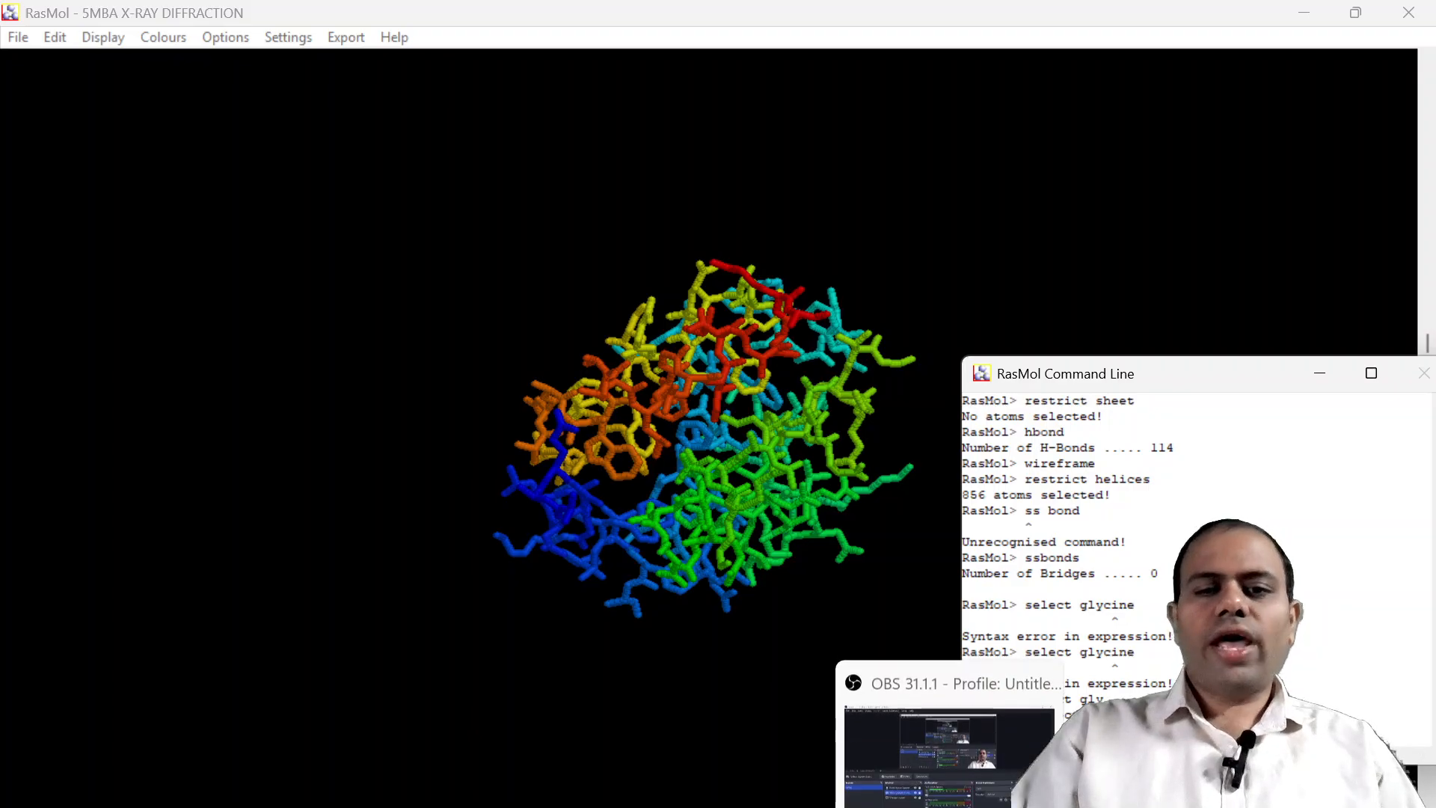
left_click(979, 805)
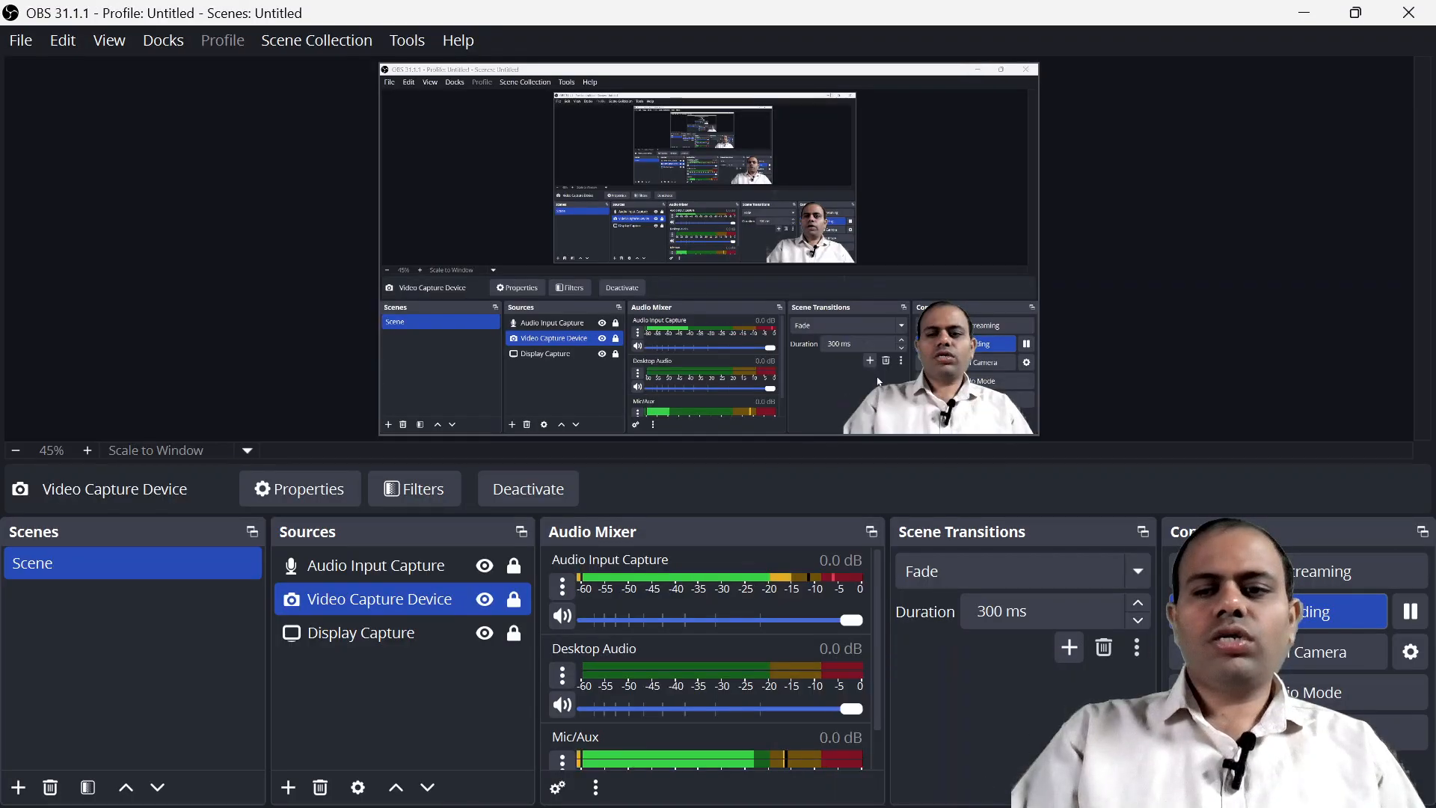